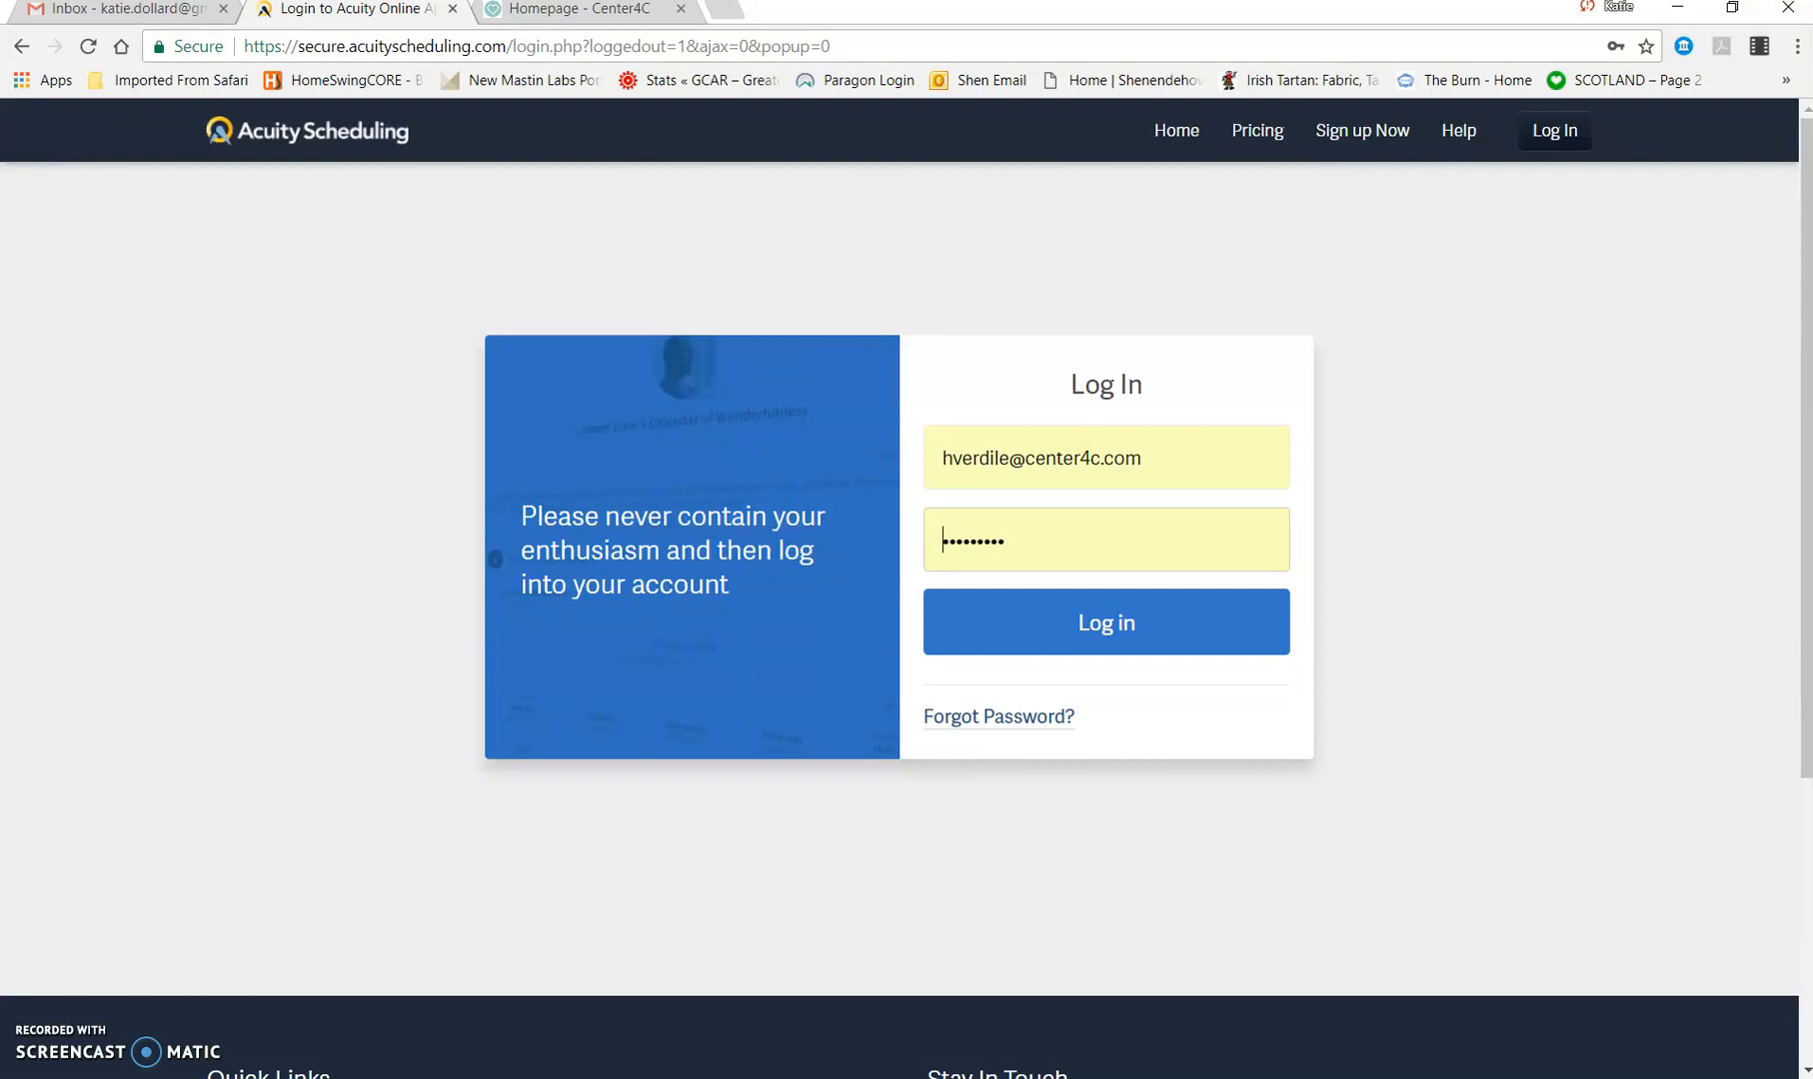
Step: Log in with the prefilled account credentials and view the appointment calendar by current day, week and month
{"action": "left_click", "coordinate": [1115, 634]}
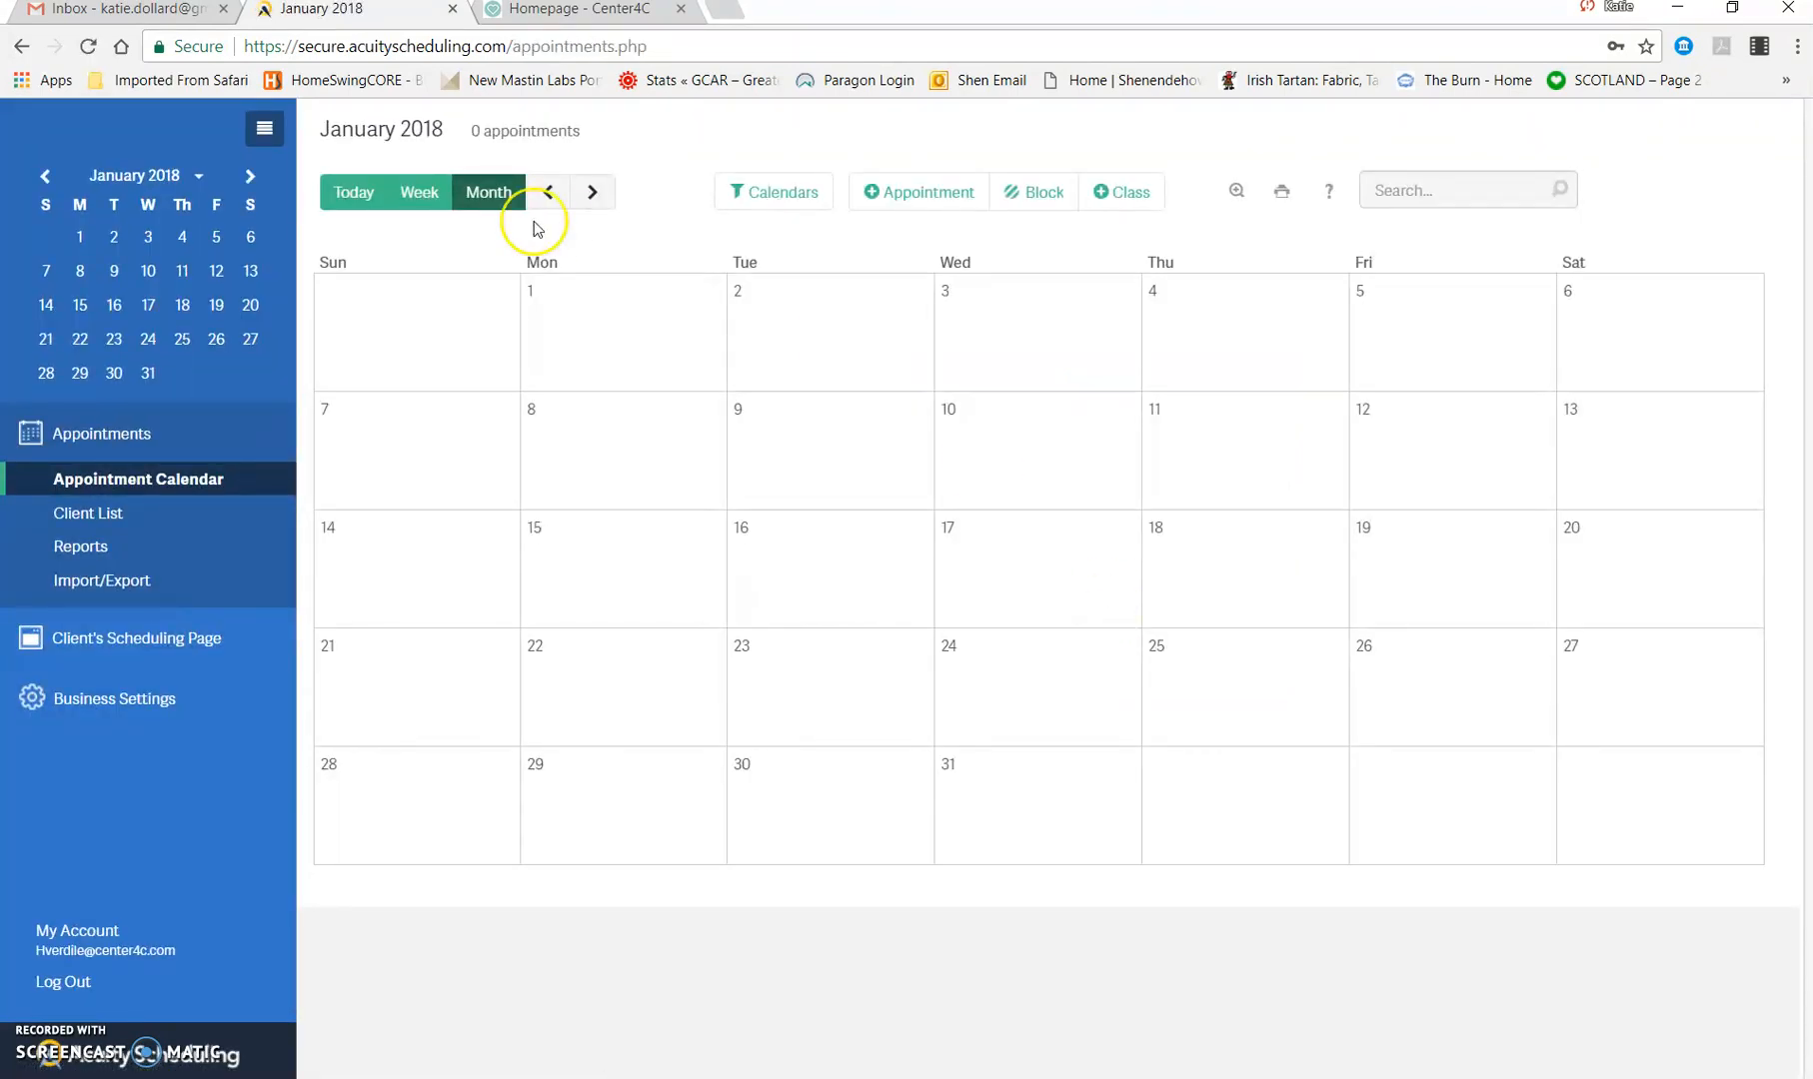
{"action": "left_click", "coordinate": [363, 197]}
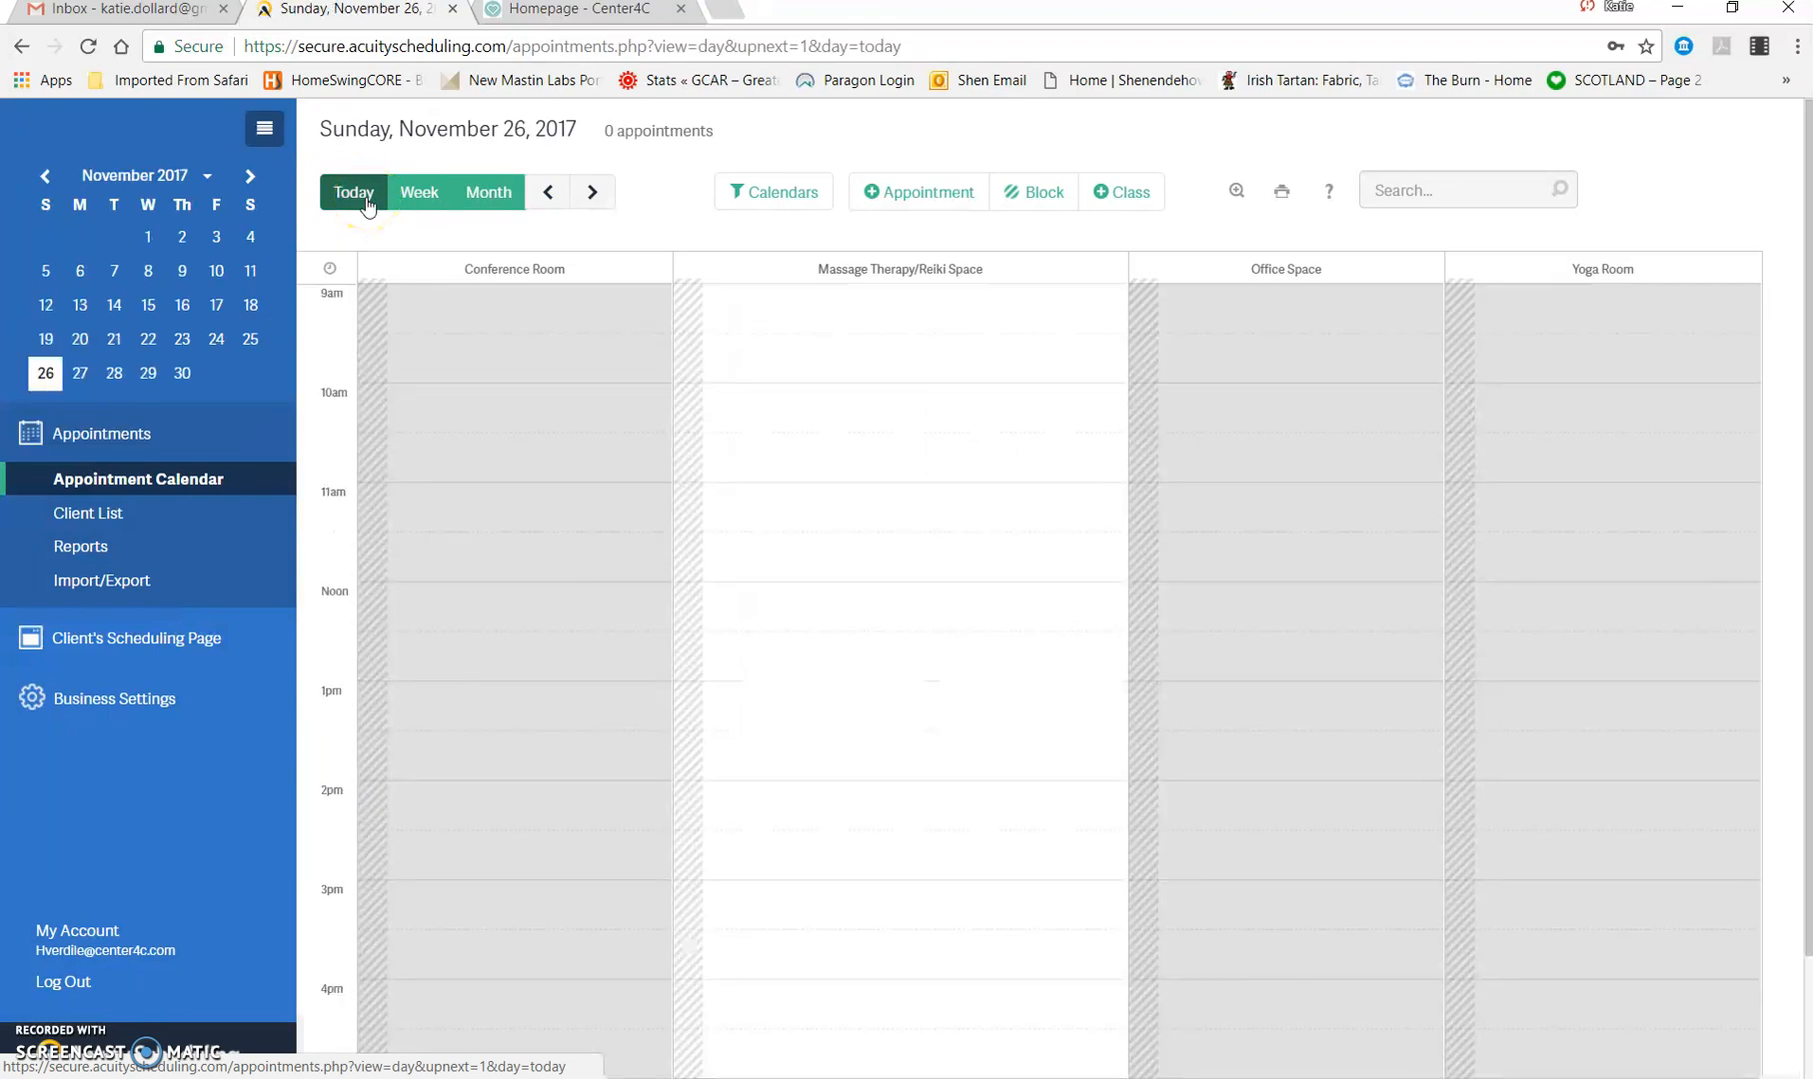
{"action": "left_click", "coordinate": [432, 197]}
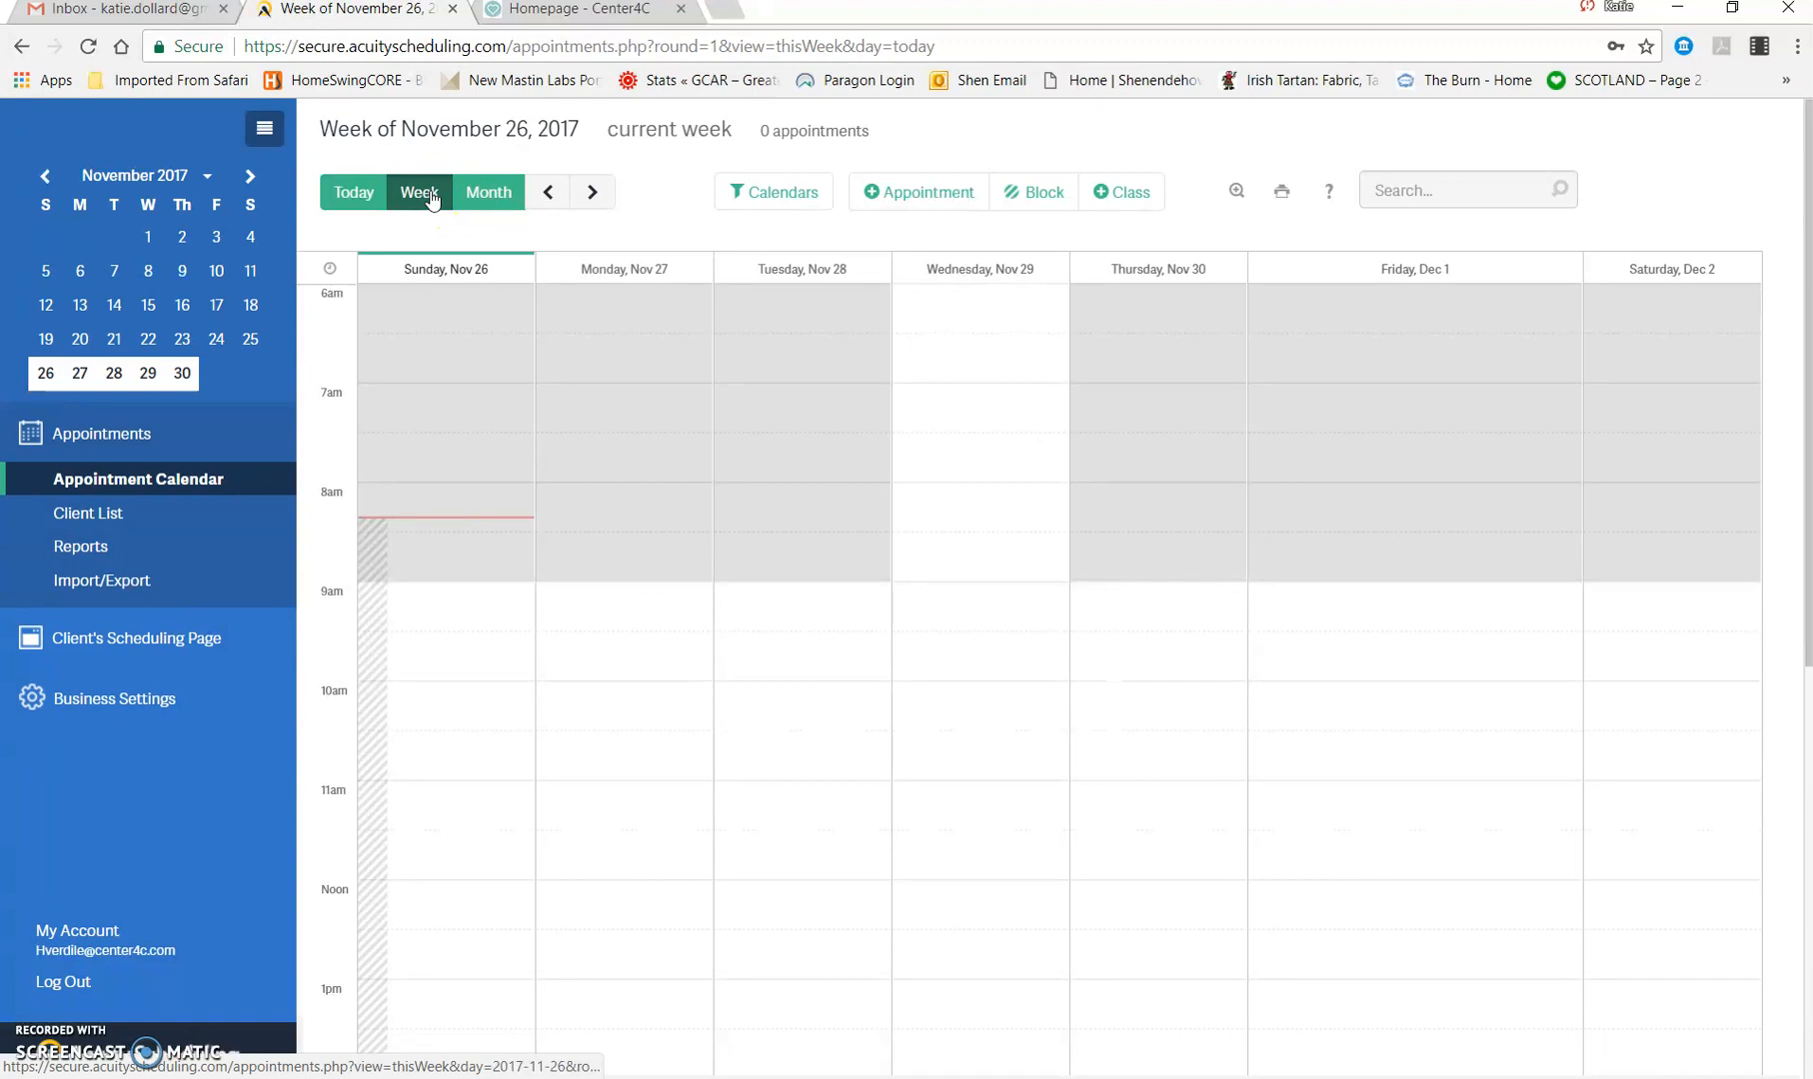
{"action": "left_click", "coordinate": [491, 198]}
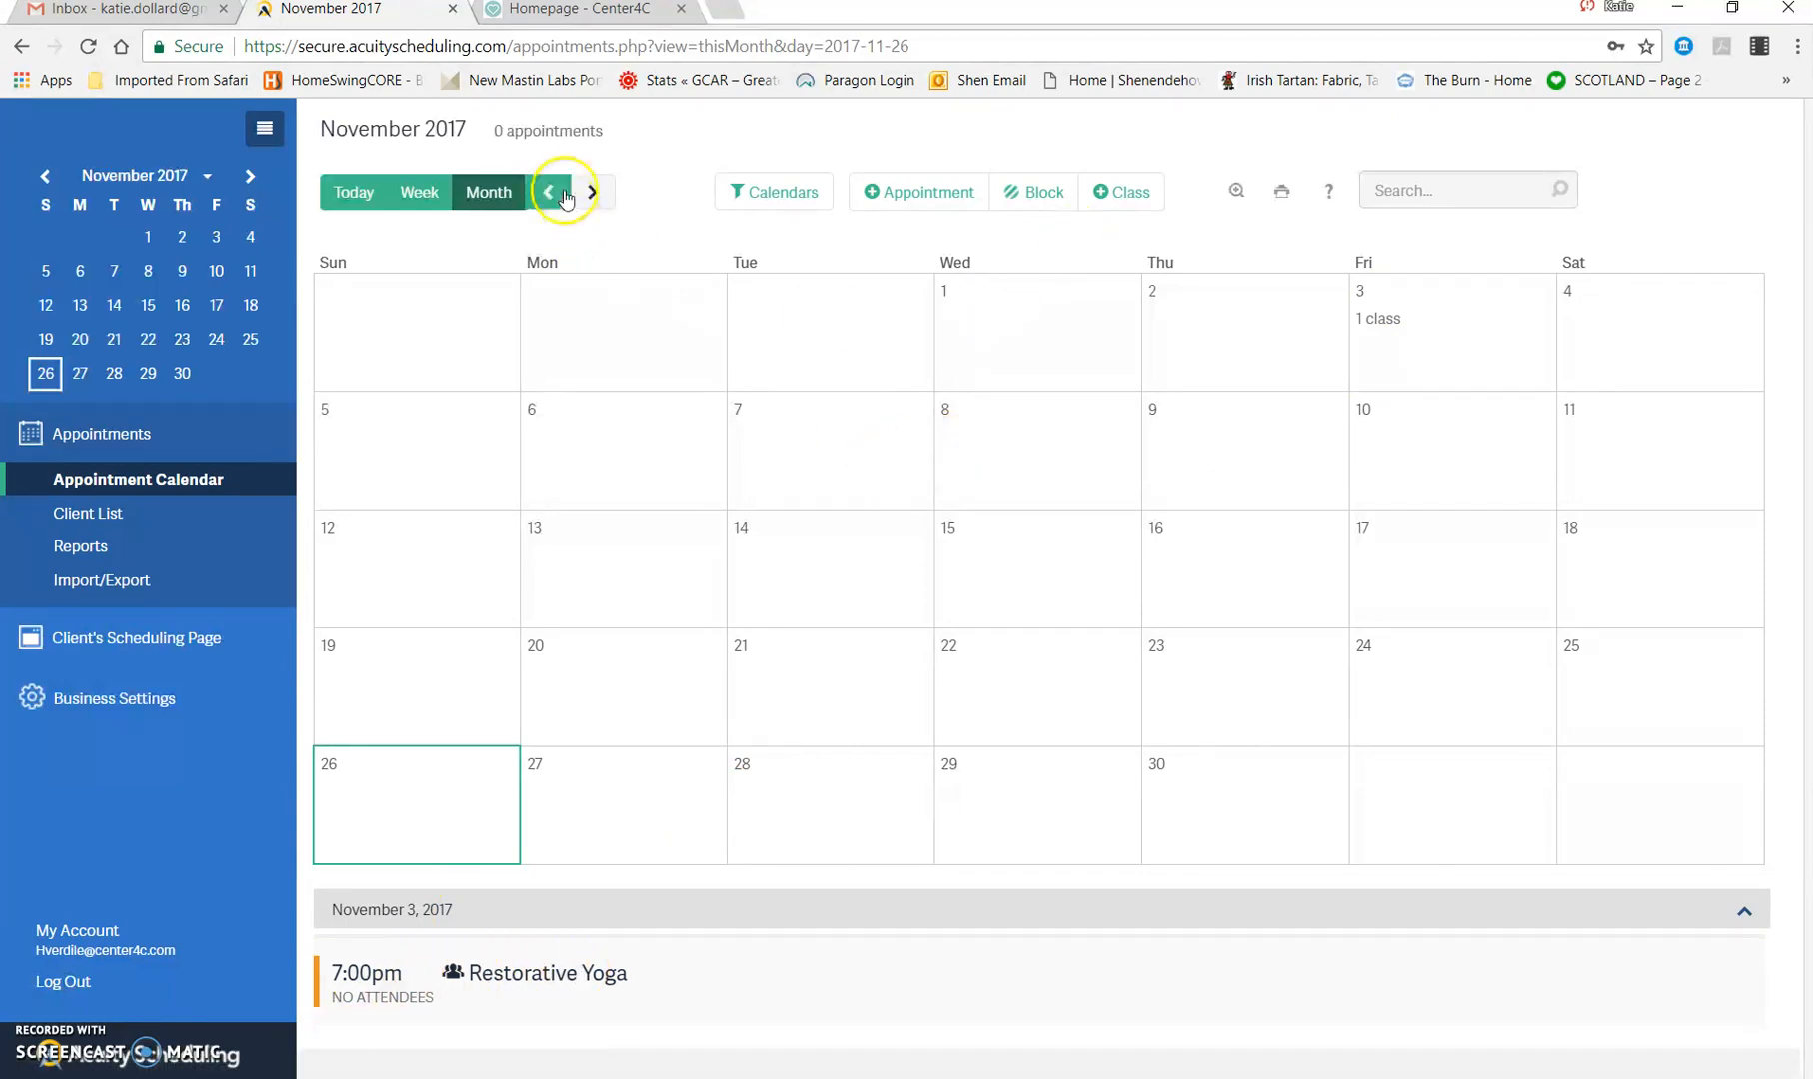
Step: View the details of the Restorative Yoga class on December 1, 2017, and return to the December calendar
{"action": "left_click", "coordinate": [606, 200]}
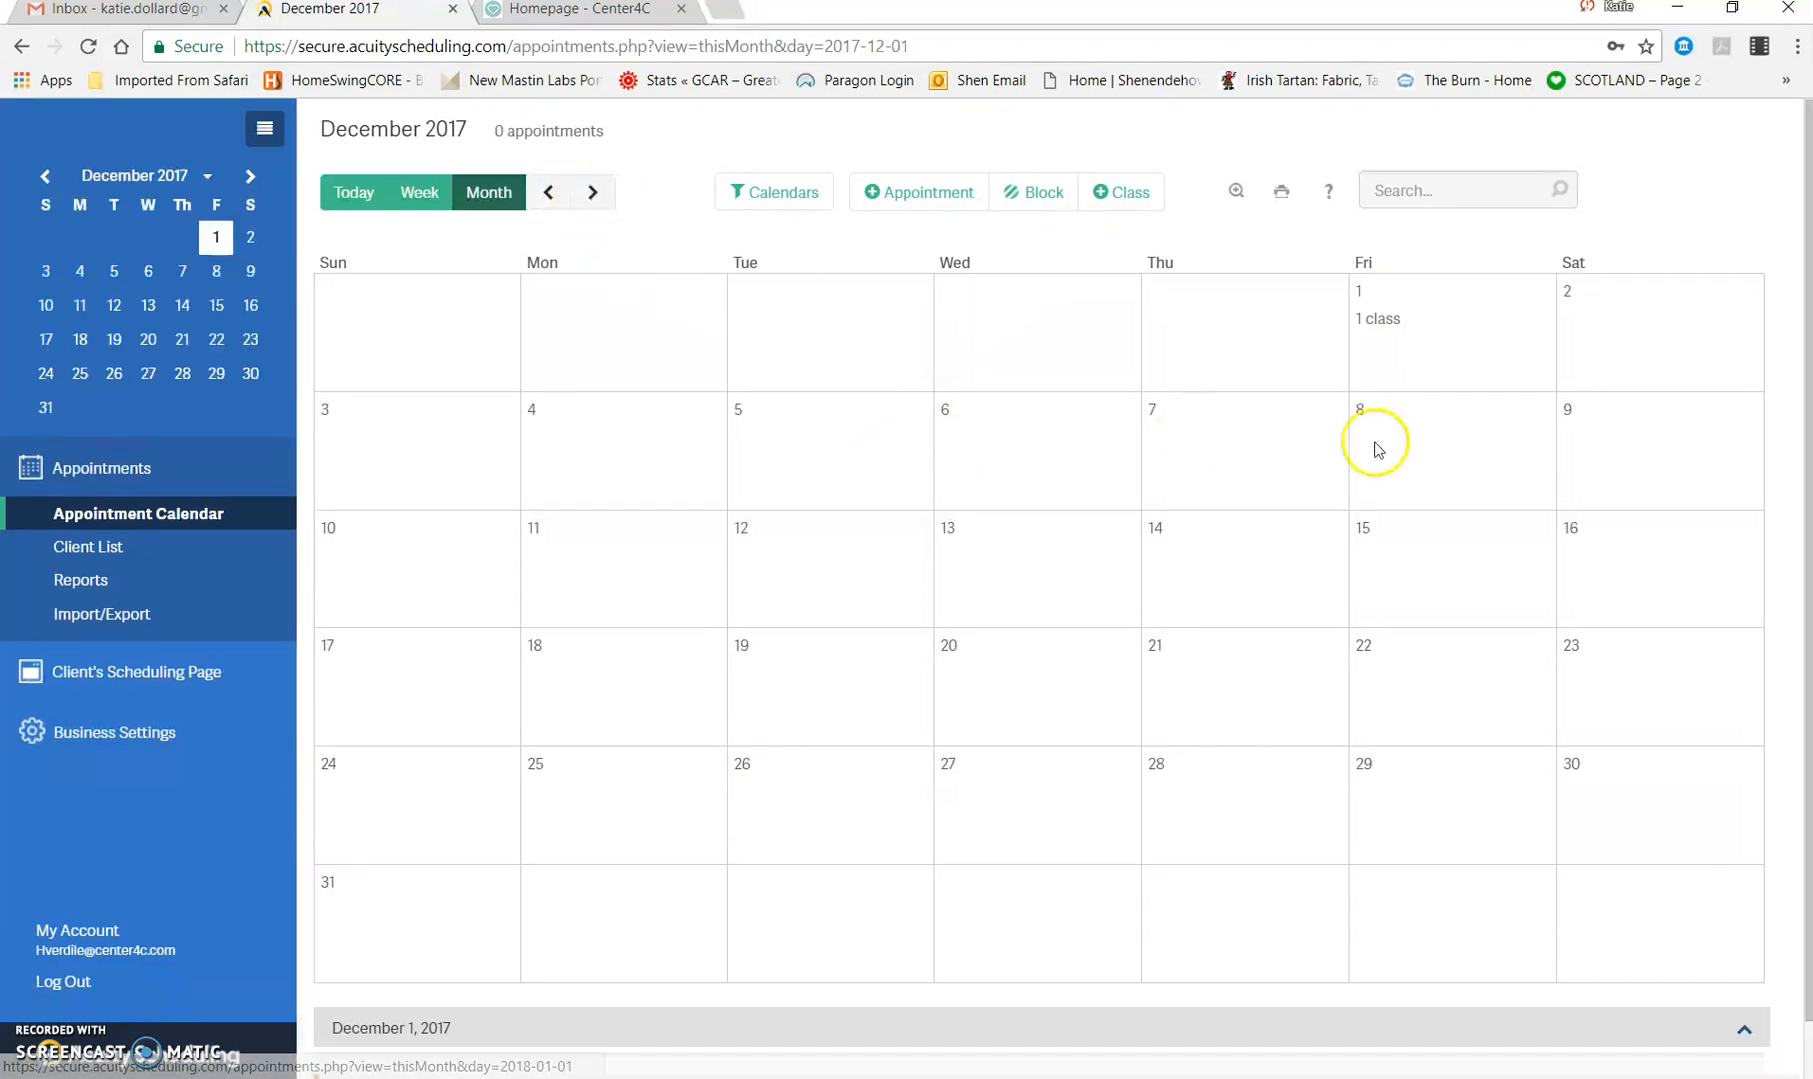
{"action": "scroll", "coordinate": [1429, 341], "scroll_direction": "down", "scroll_amount": 1}
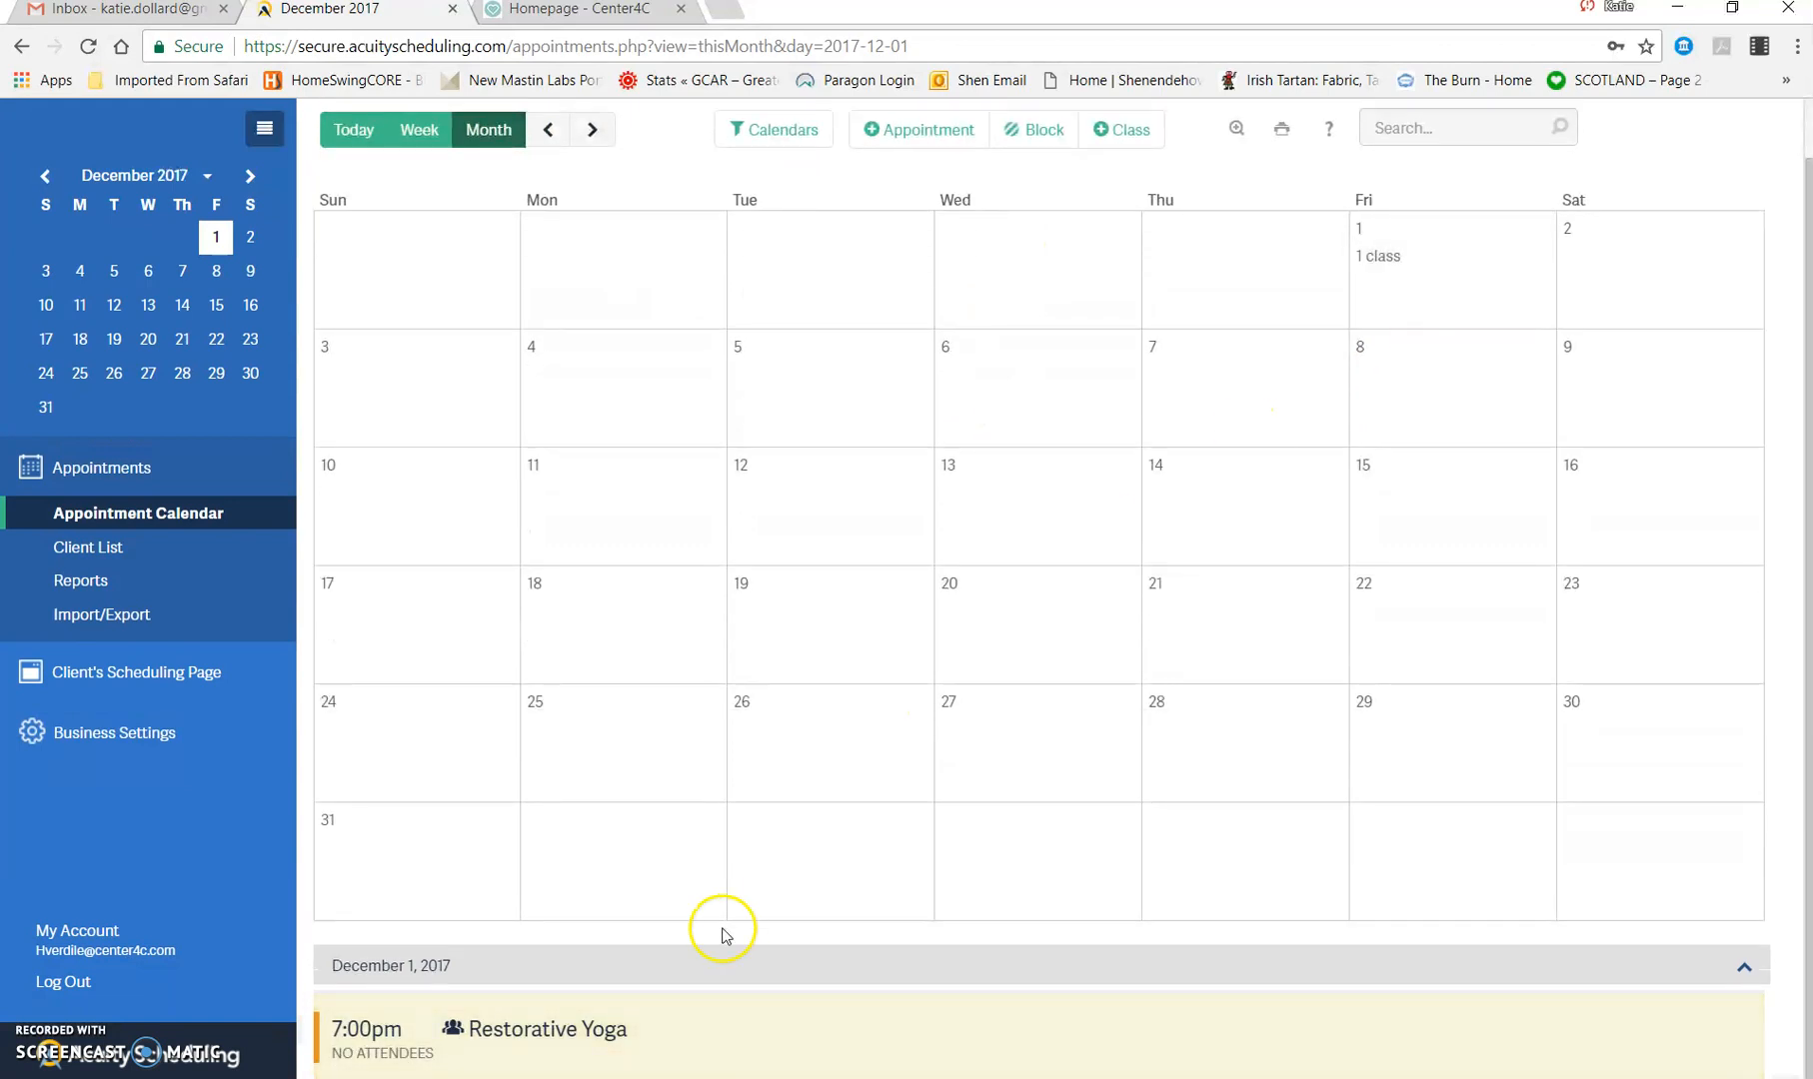
{"action": "left_click", "coordinate": [530, 1042]}
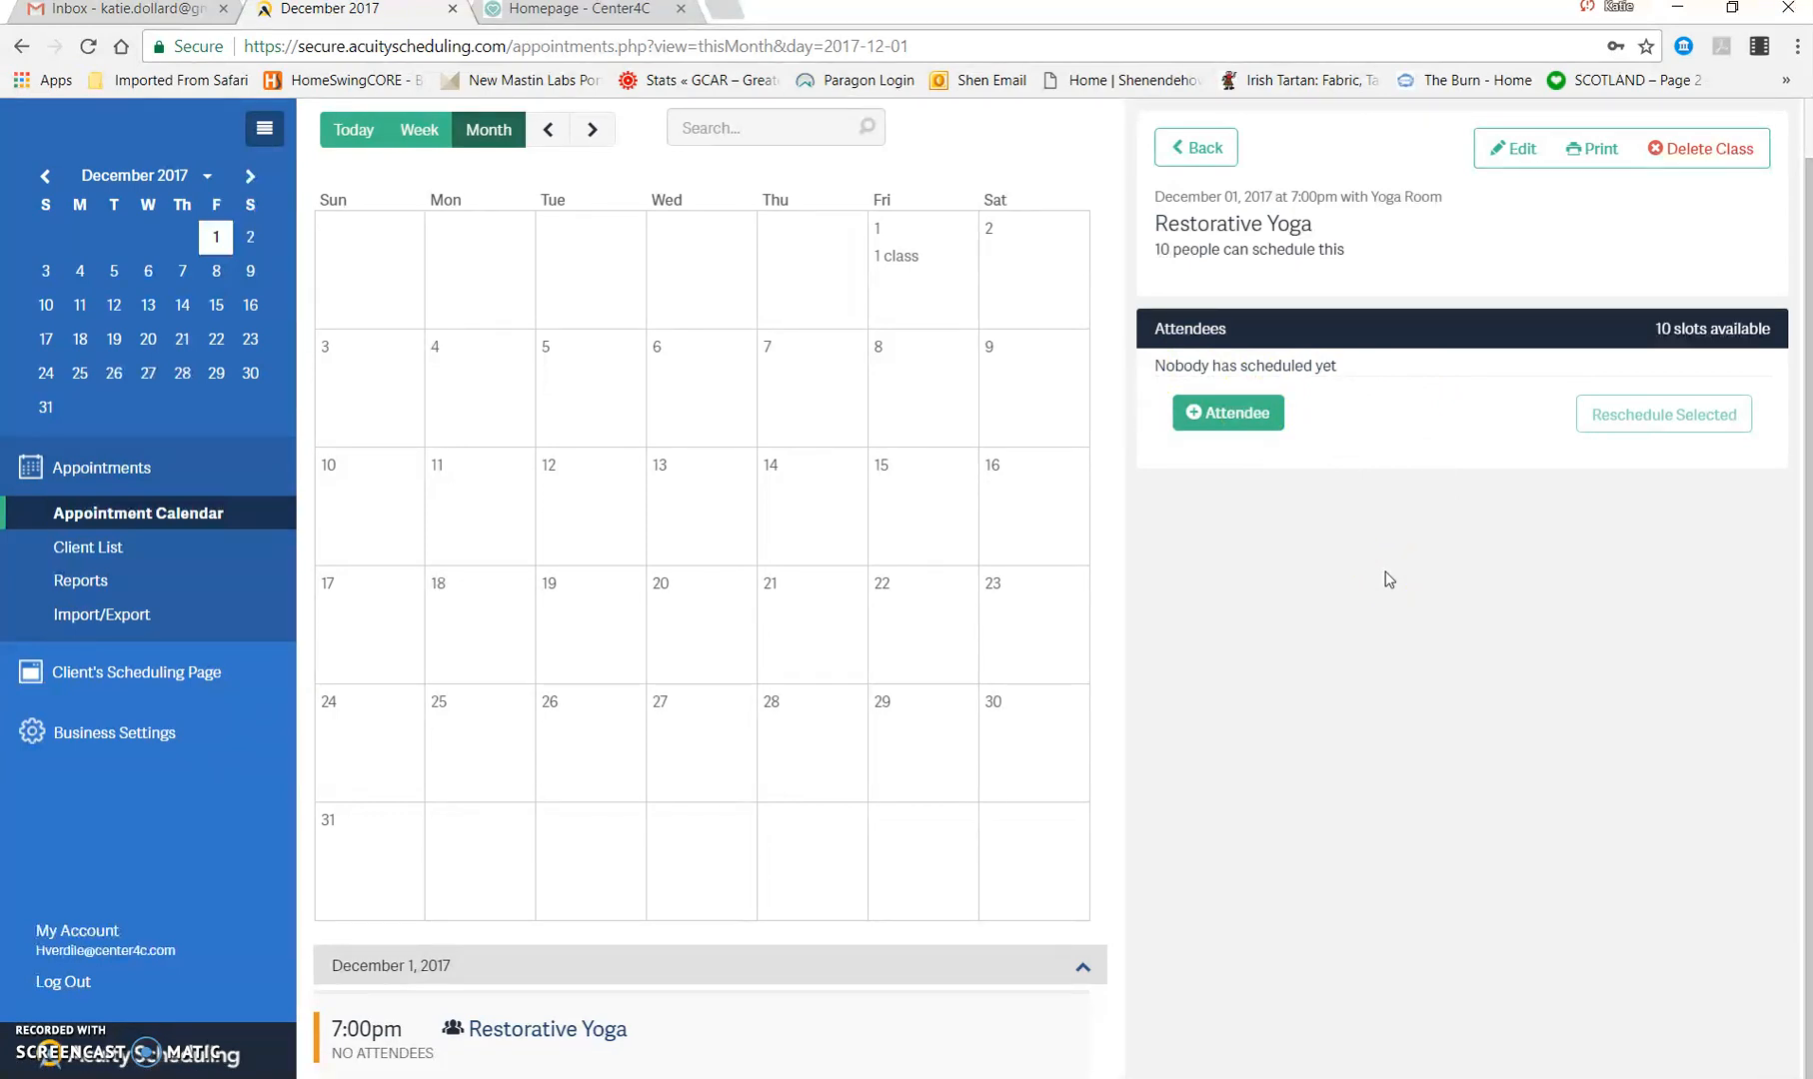
{"action": "left_click", "coordinate": [1207, 147]}
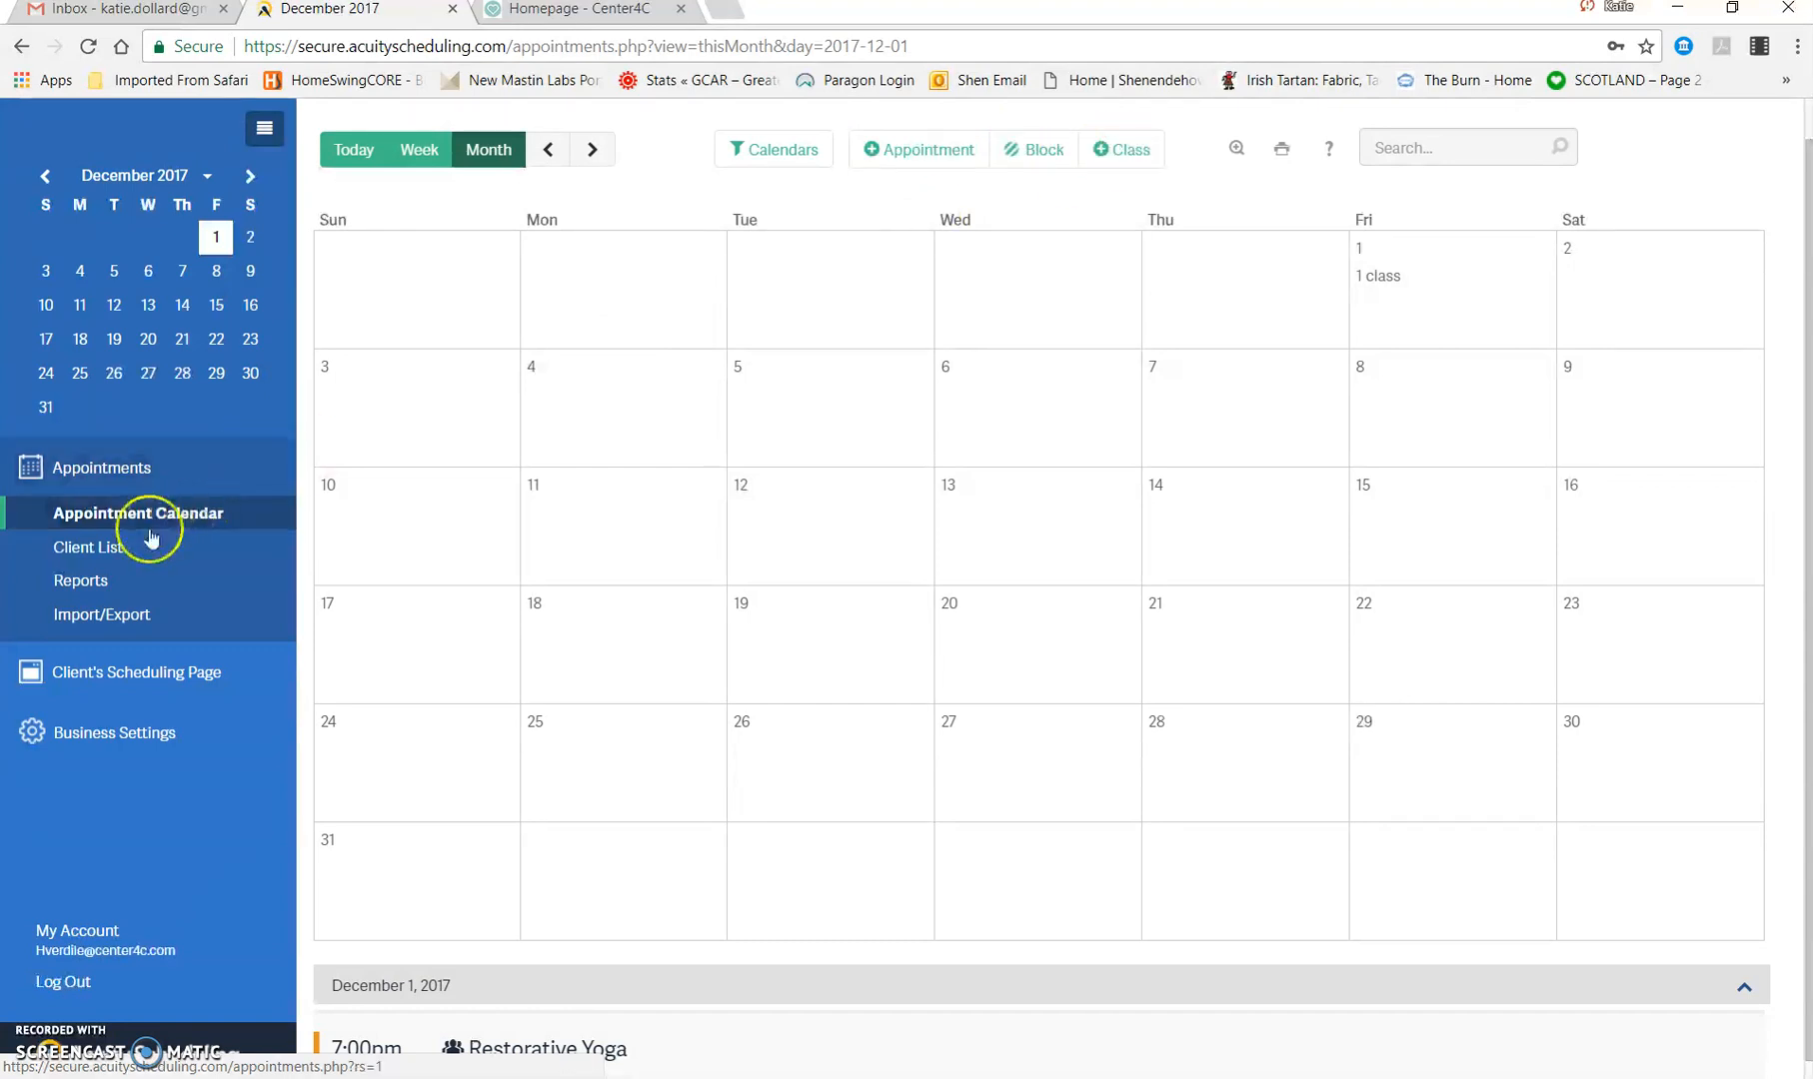
Step: Review the new-user form's username, password and calendar access fields in the user management settings, and leave it without adding a user
{"action": "left_click", "coordinate": [100, 733]}
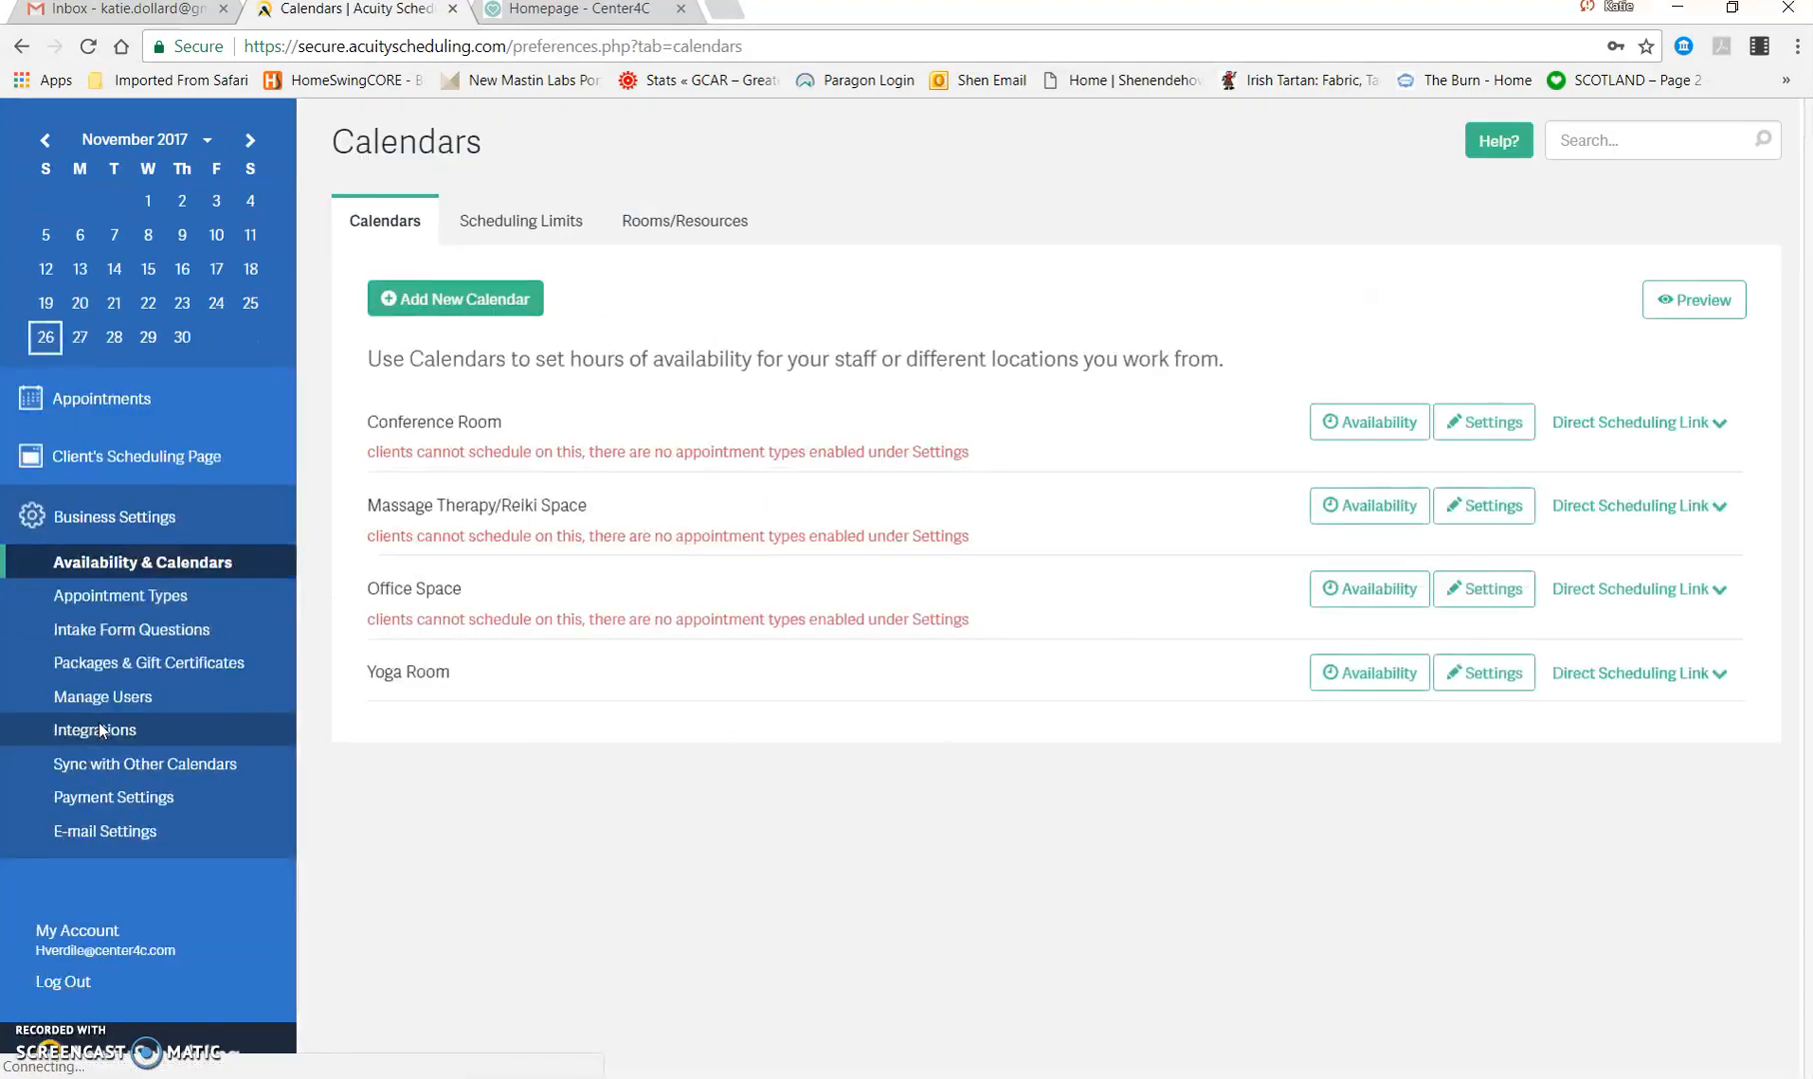
{"action": "left_click", "coordinate": [148, 595]}
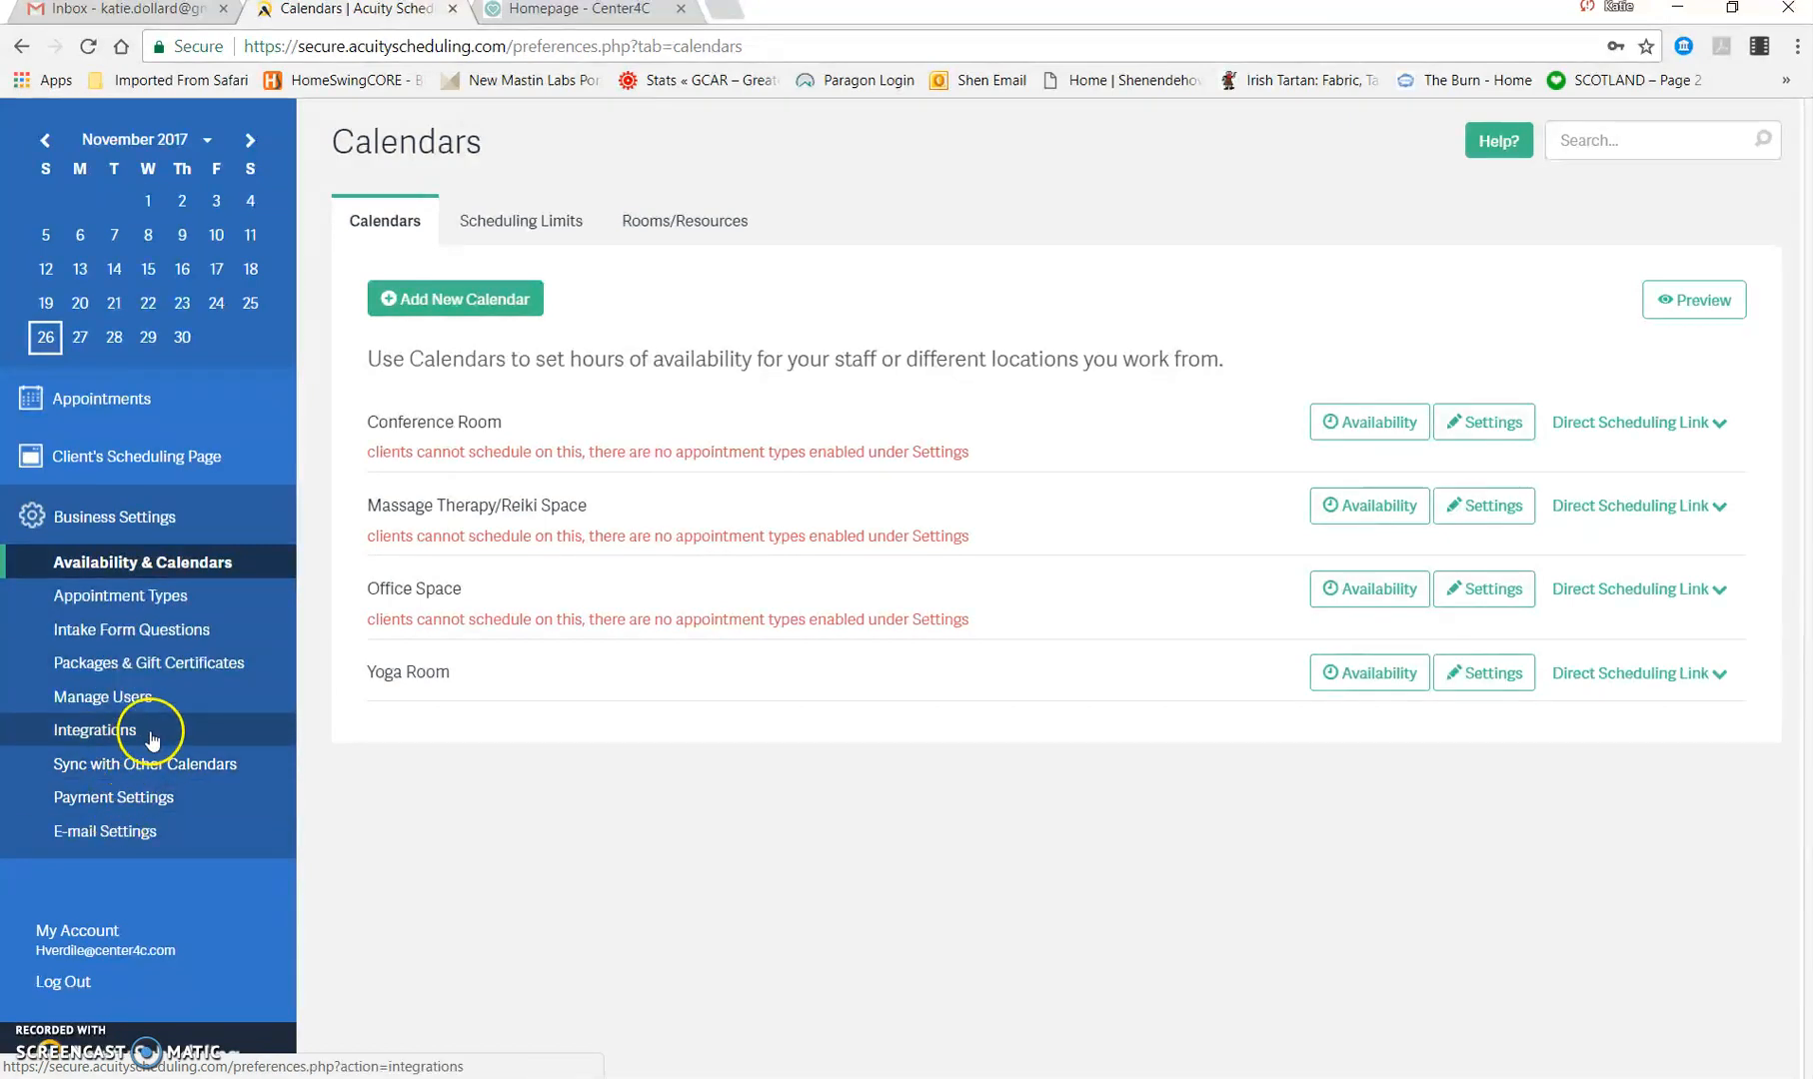
{"action": "left_click", "coordinate": [145, 699]}
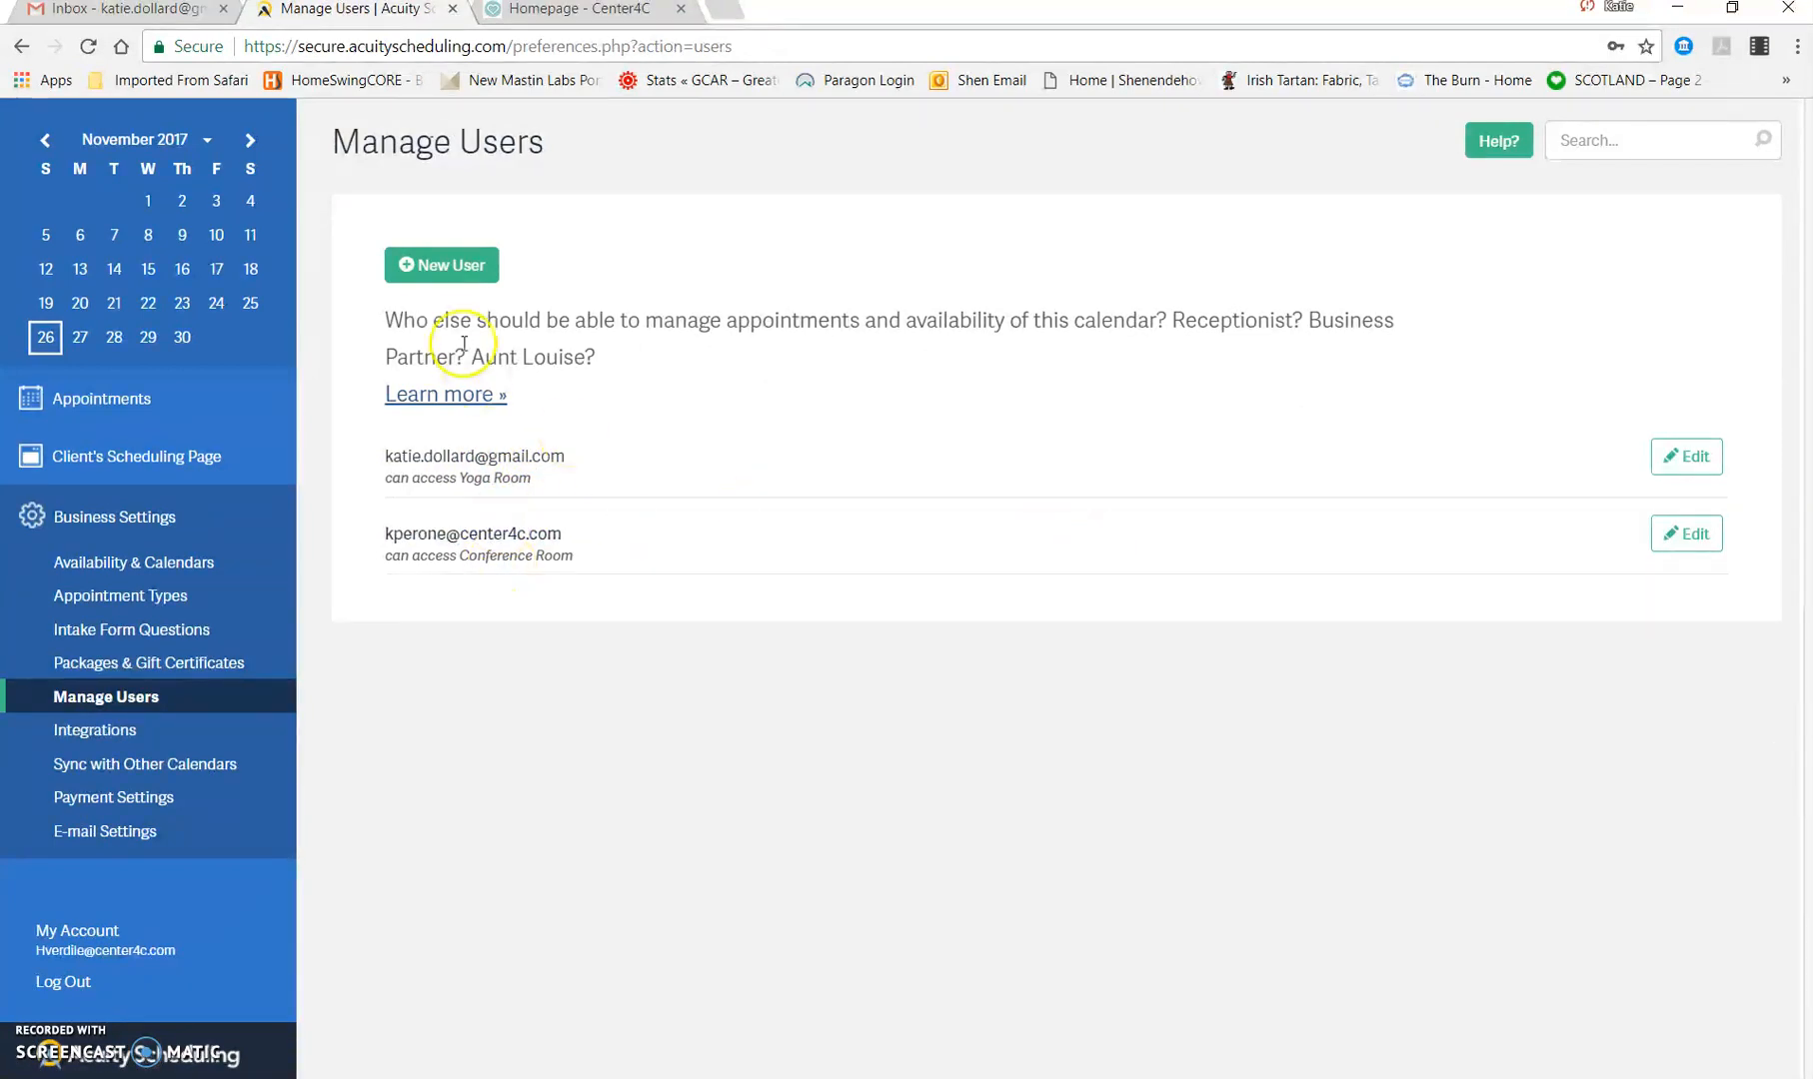
{"action": "left_click", "coordinate": [474, 272]}
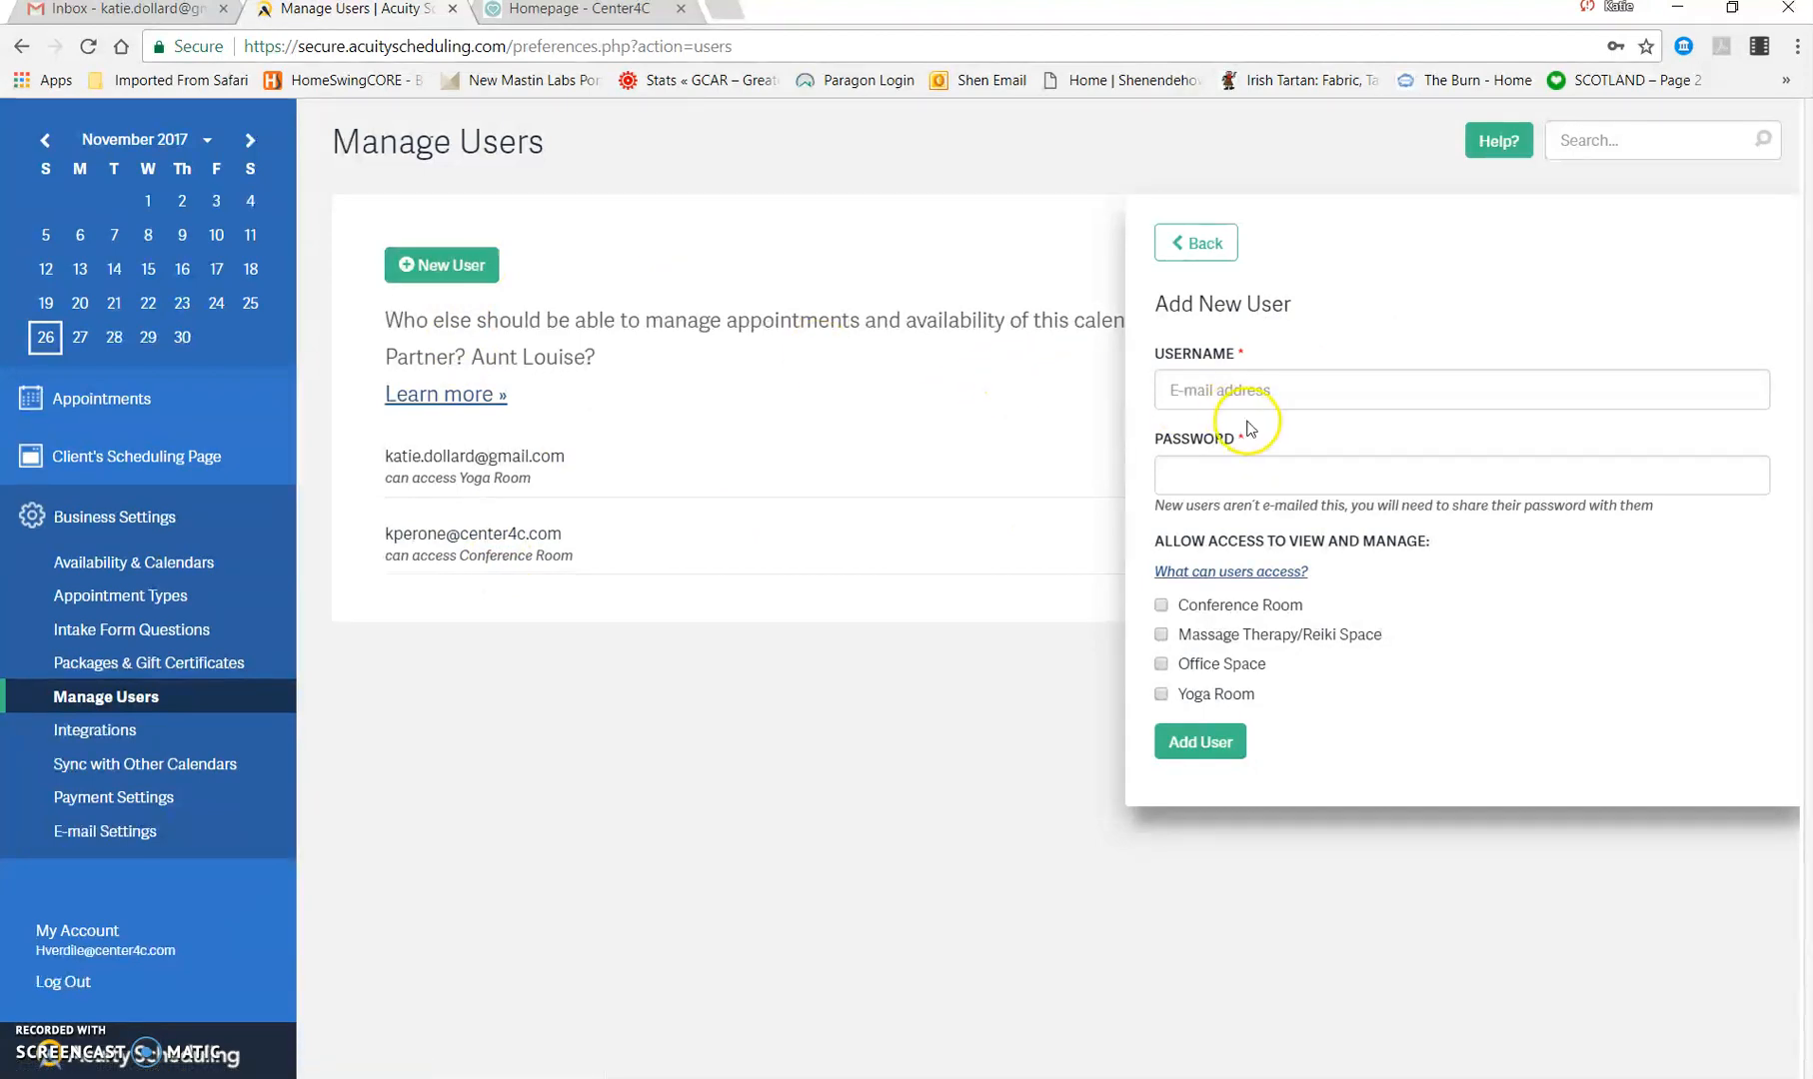
{"action": "left_click", "coordinate": [1297, 387]}
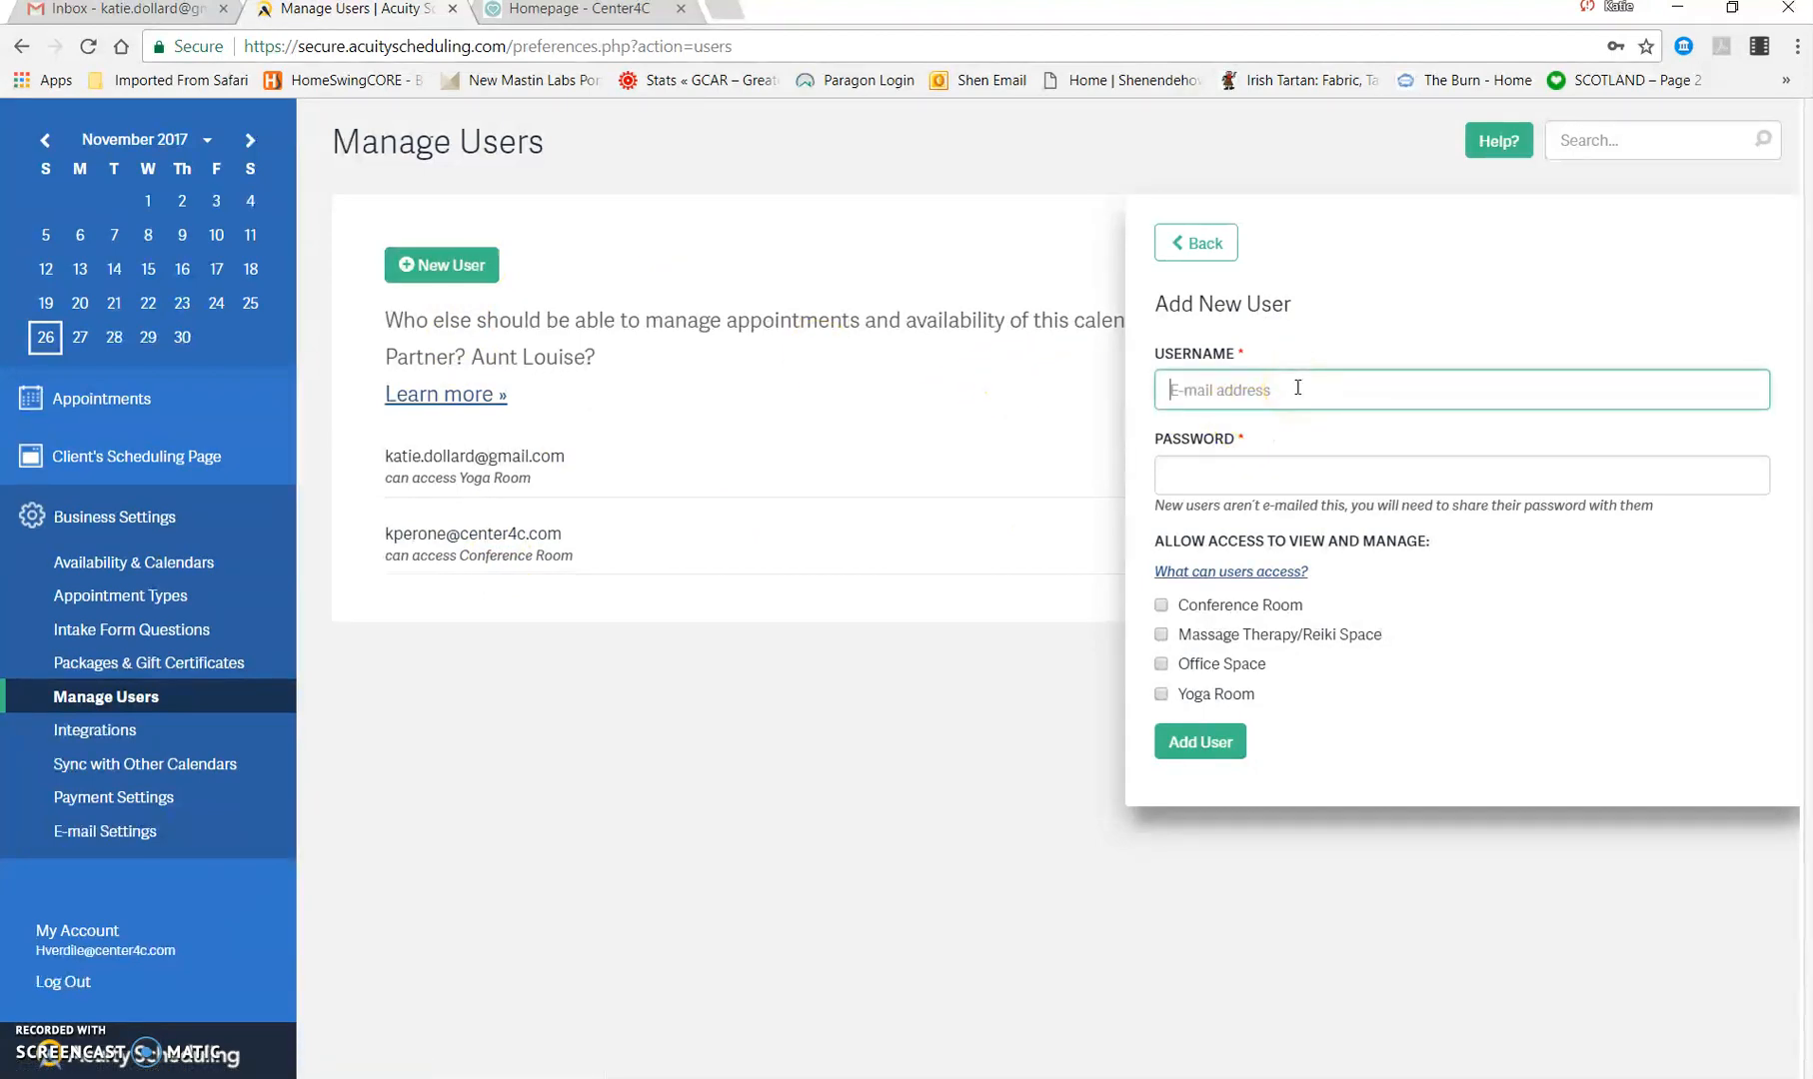
{"action": "left_click", "coordinate": [1271, 477]}
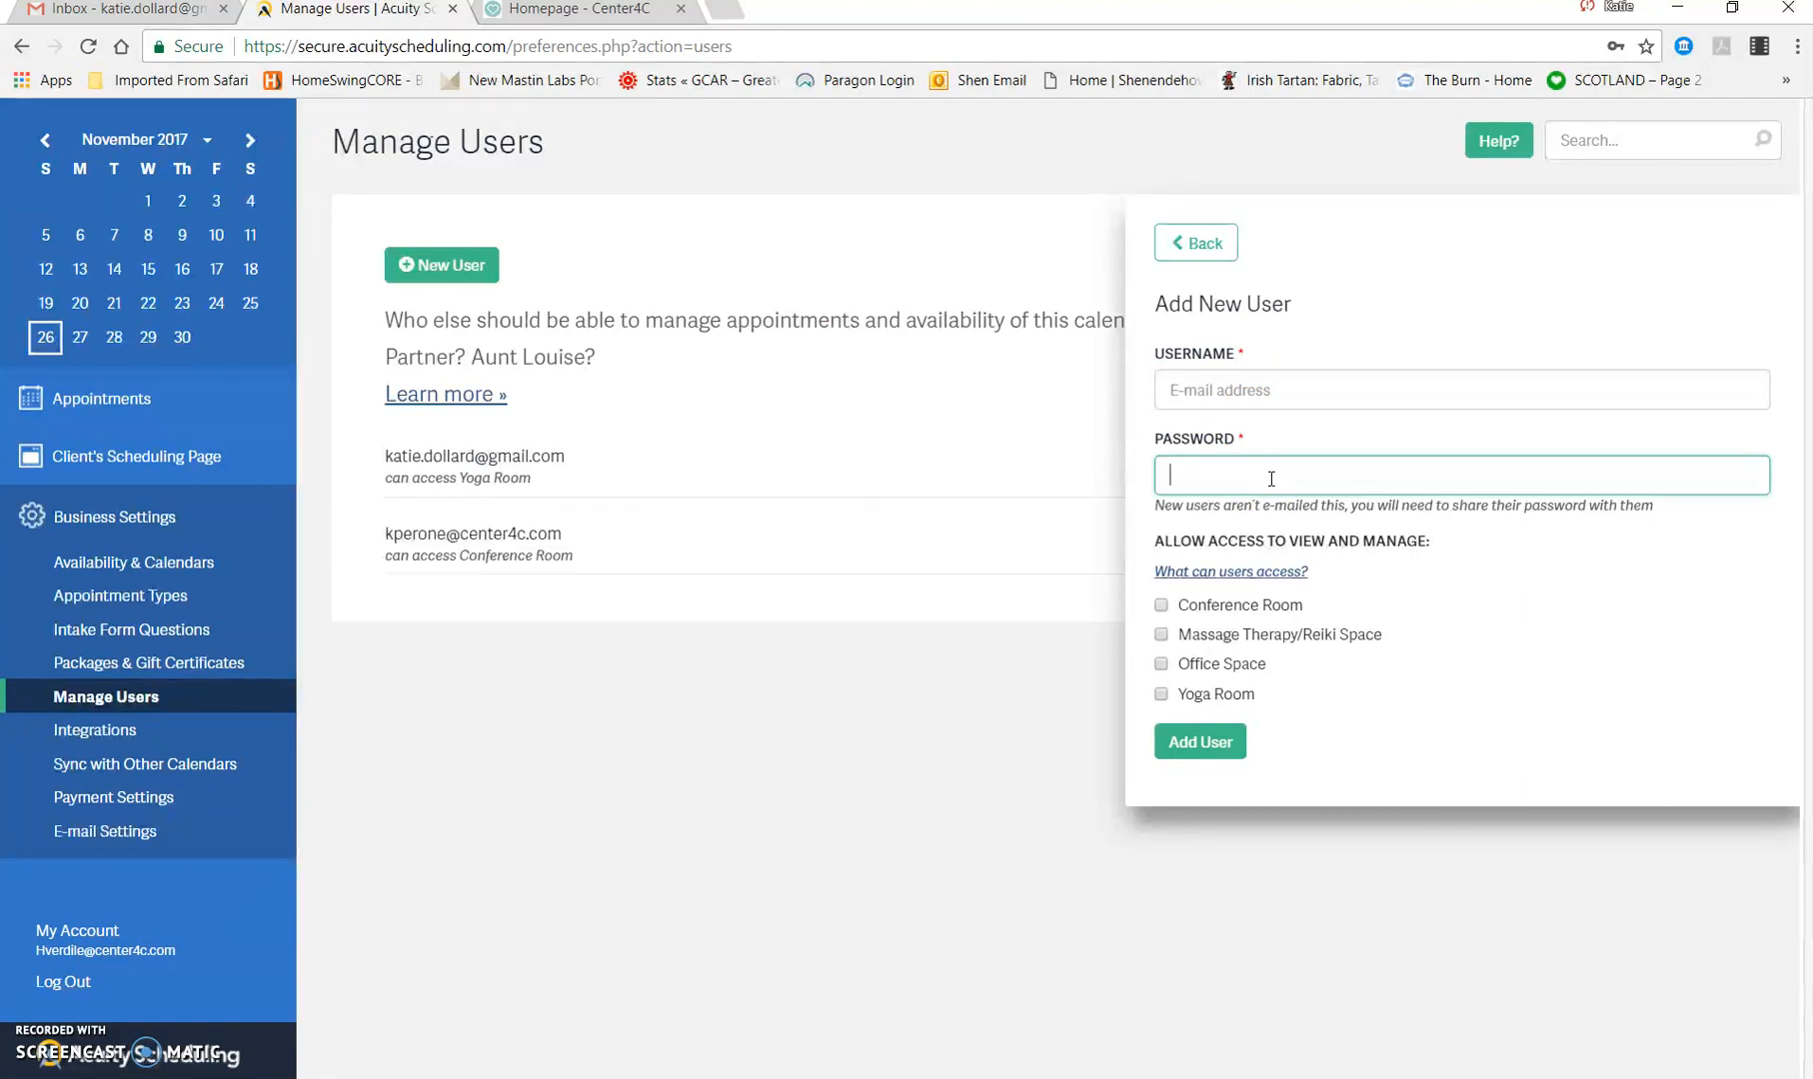
{"action": "left_click", "coordinate": [1161, 695]}
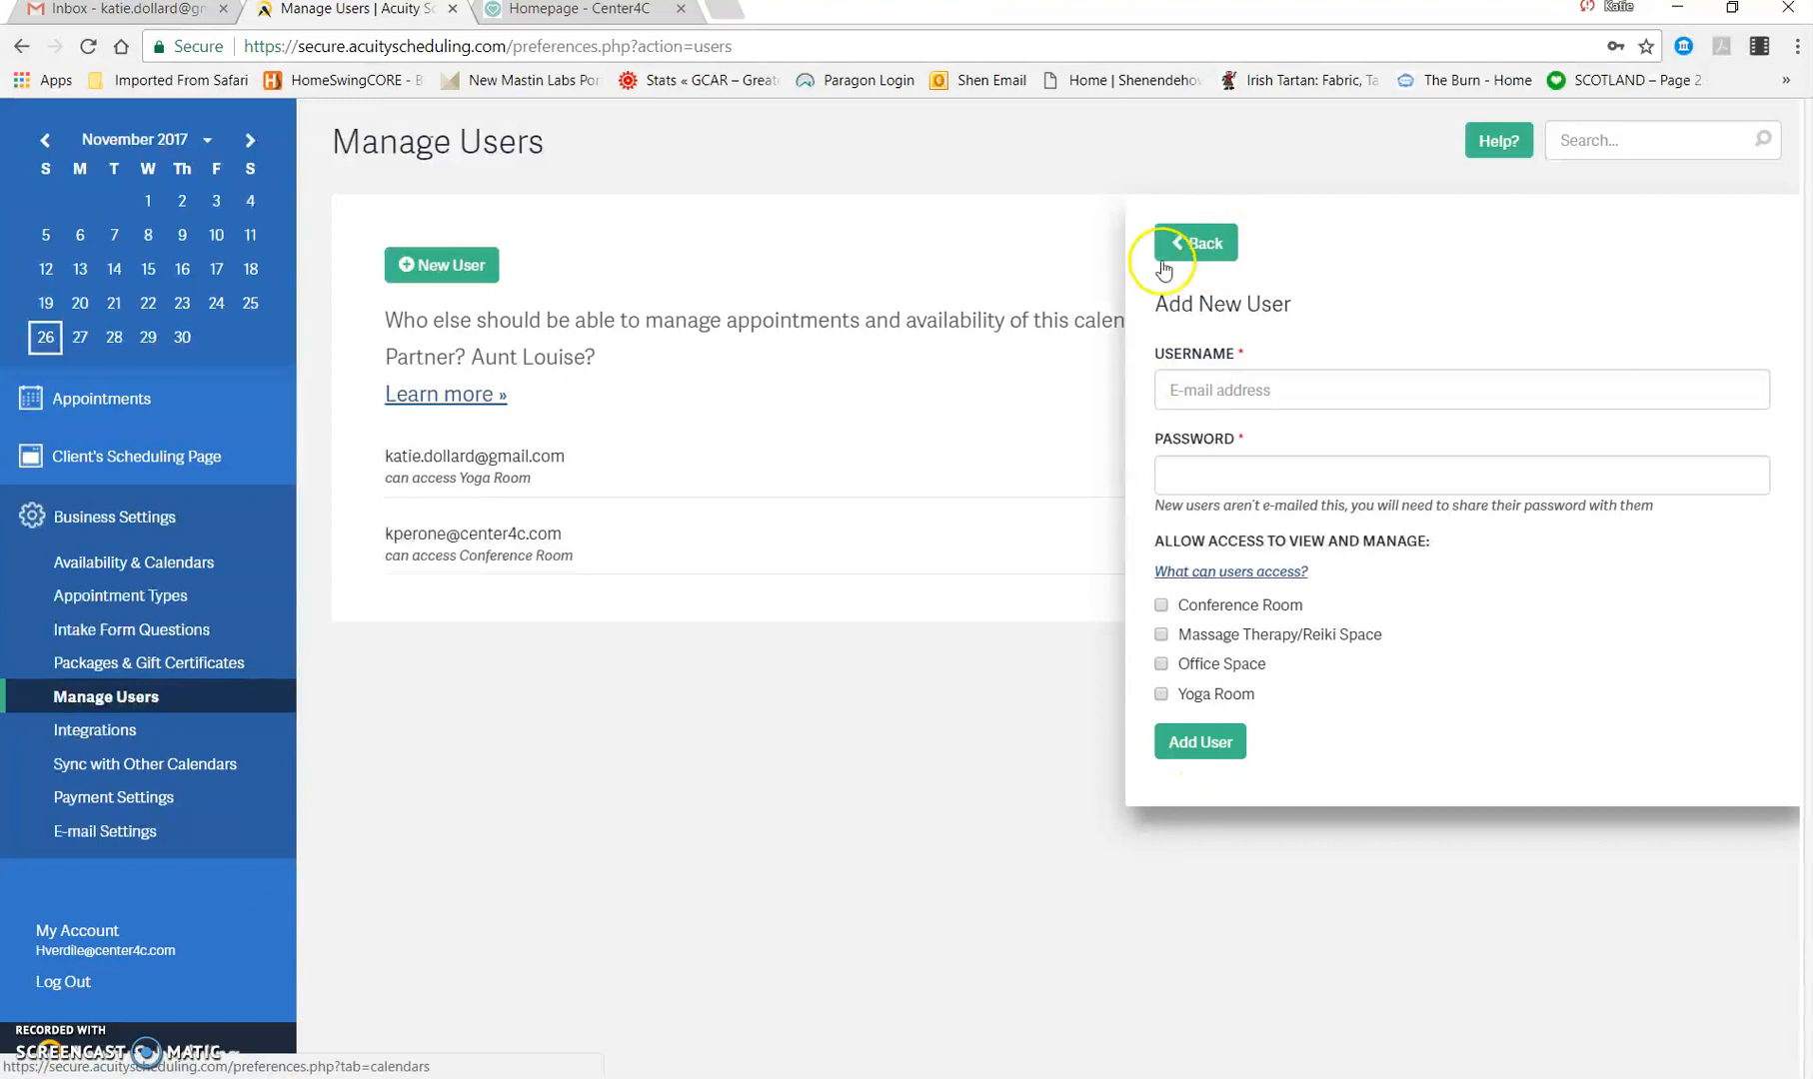
{"action": "left_click", "coordinate": [1212, 243]}
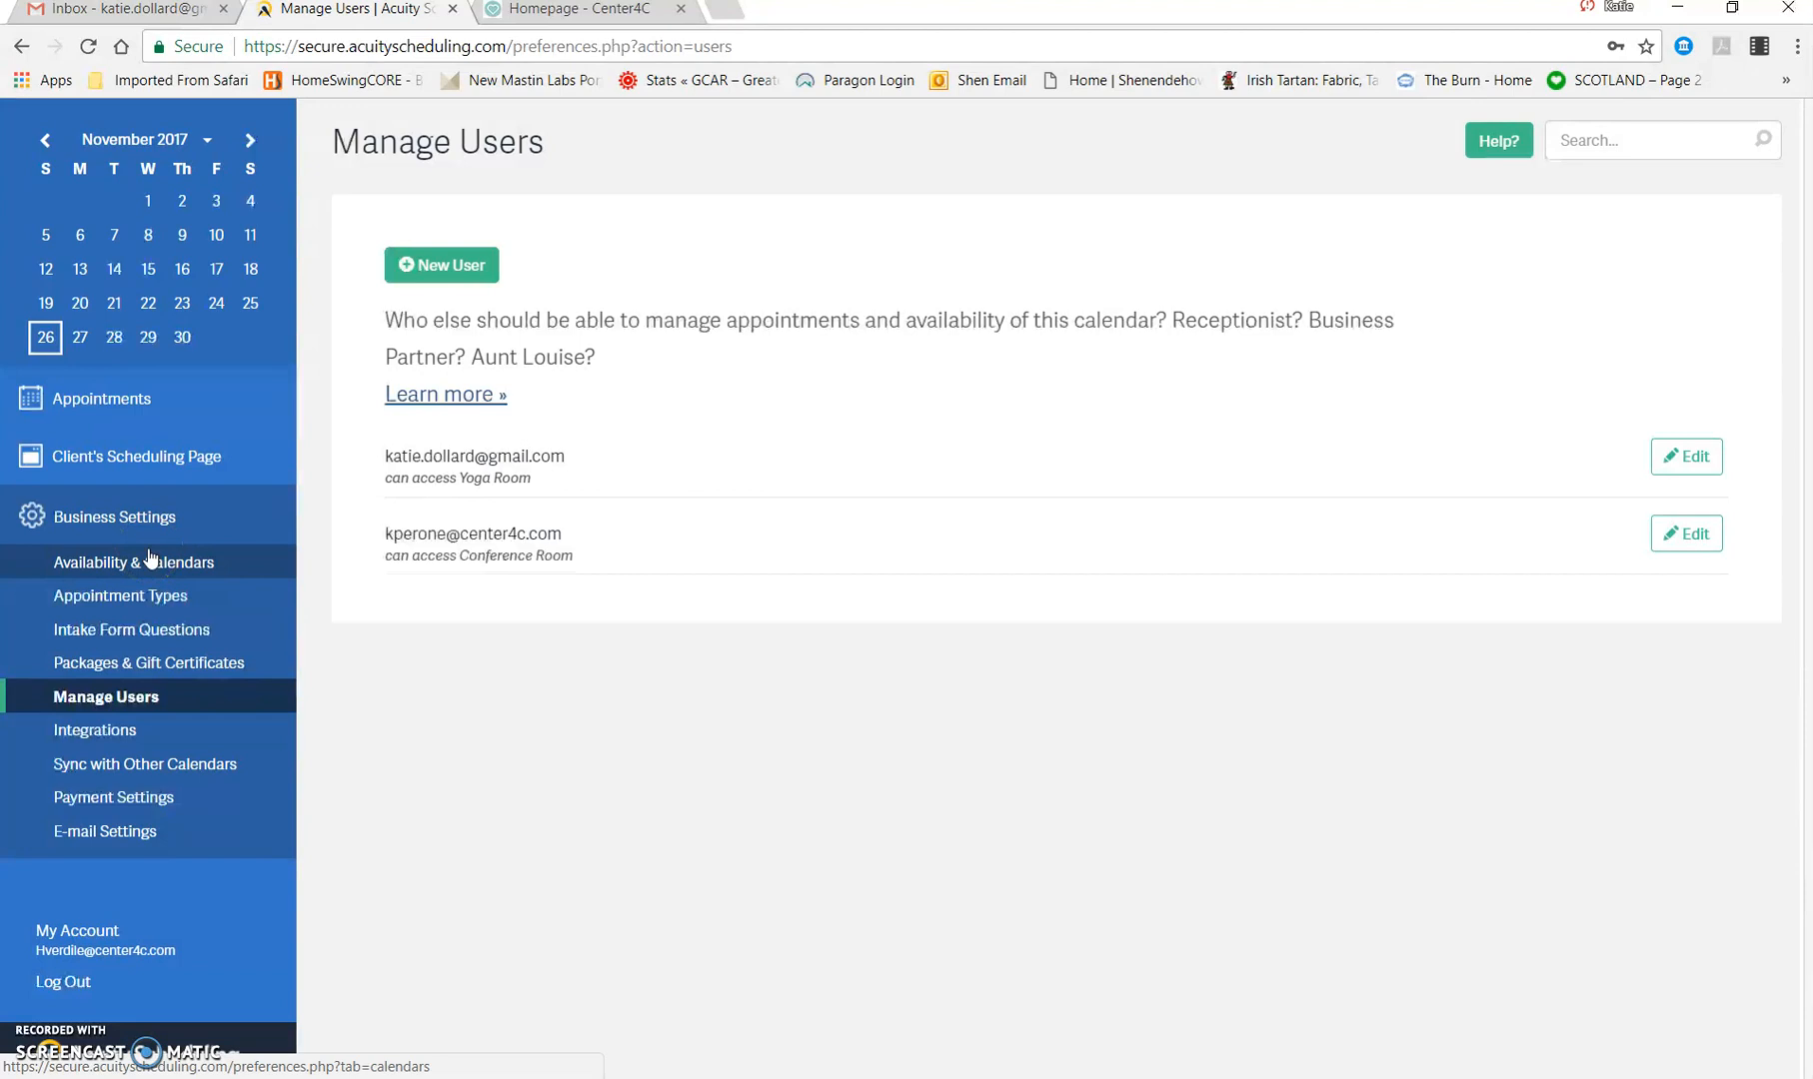
Step: Open the Restorative Yoga (2018) appointment type for editing and review its duration, price and calendar settings
{"action": "left_click", "coordinate": [140, 597]}
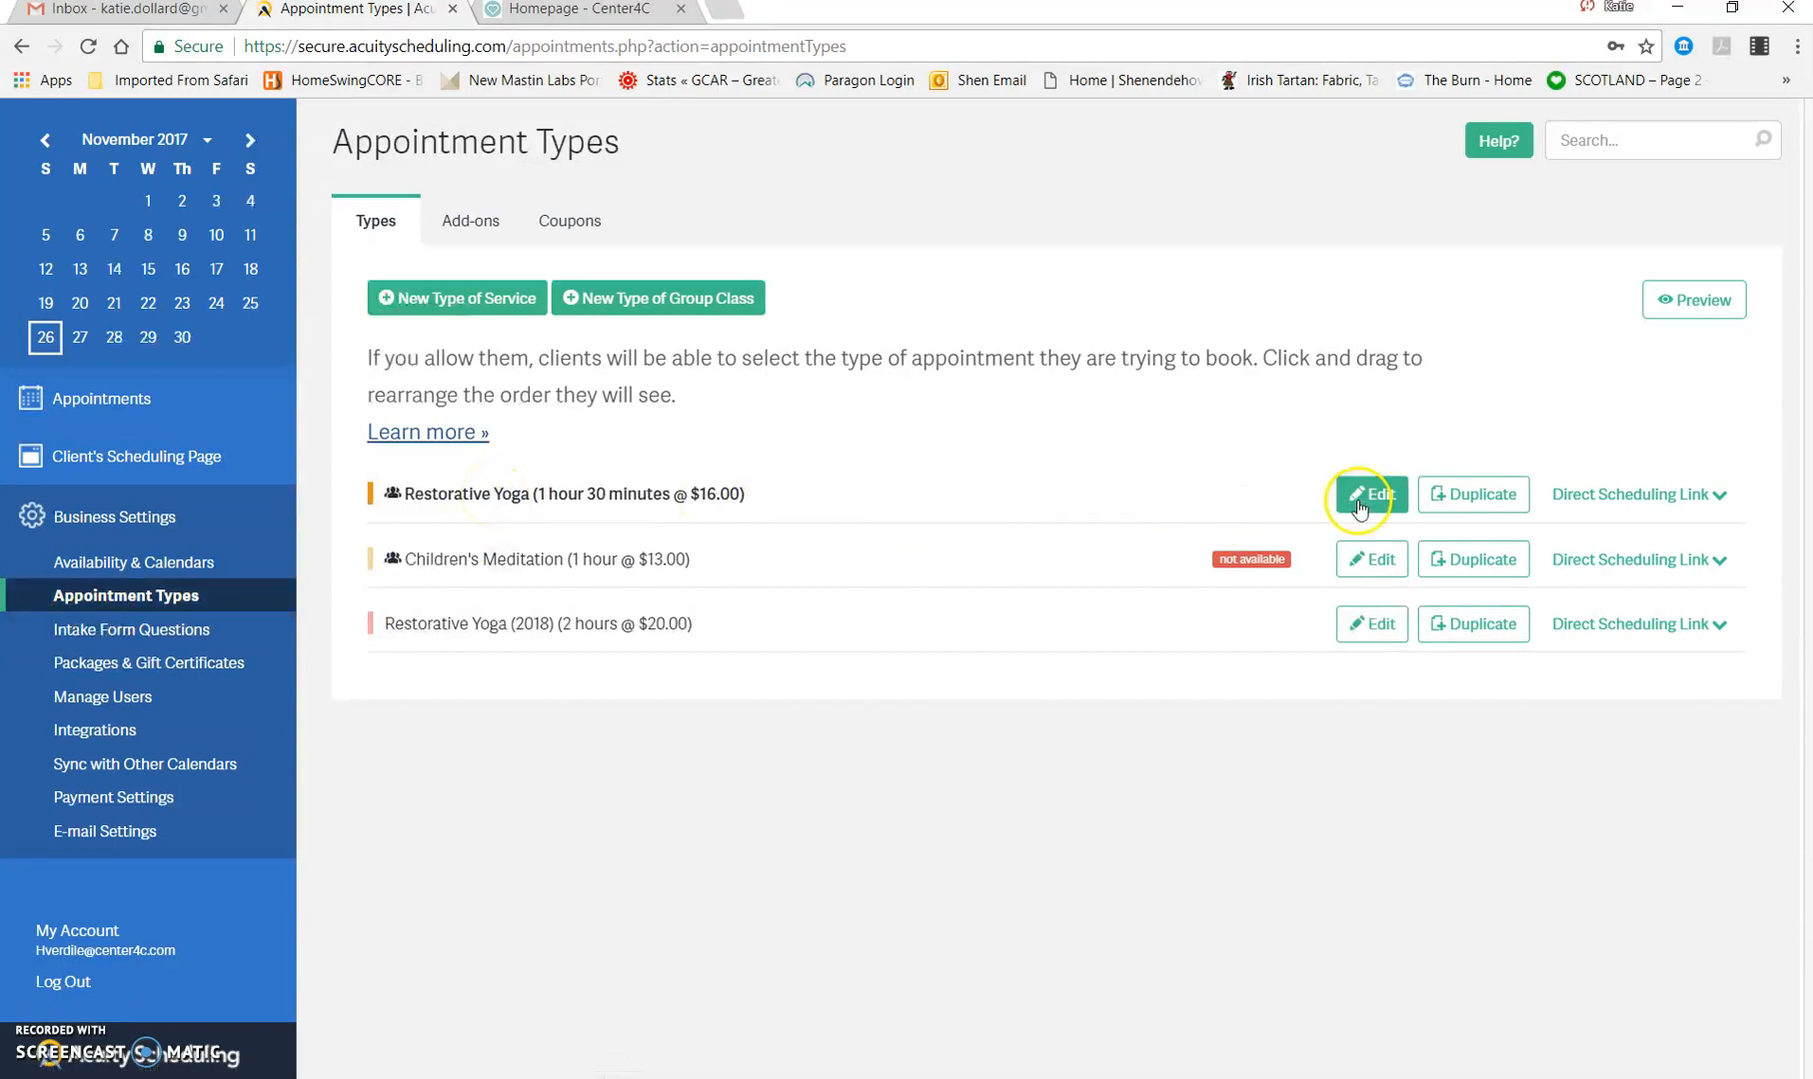
{"action": "left_click", "coordinate": [552, 624]}
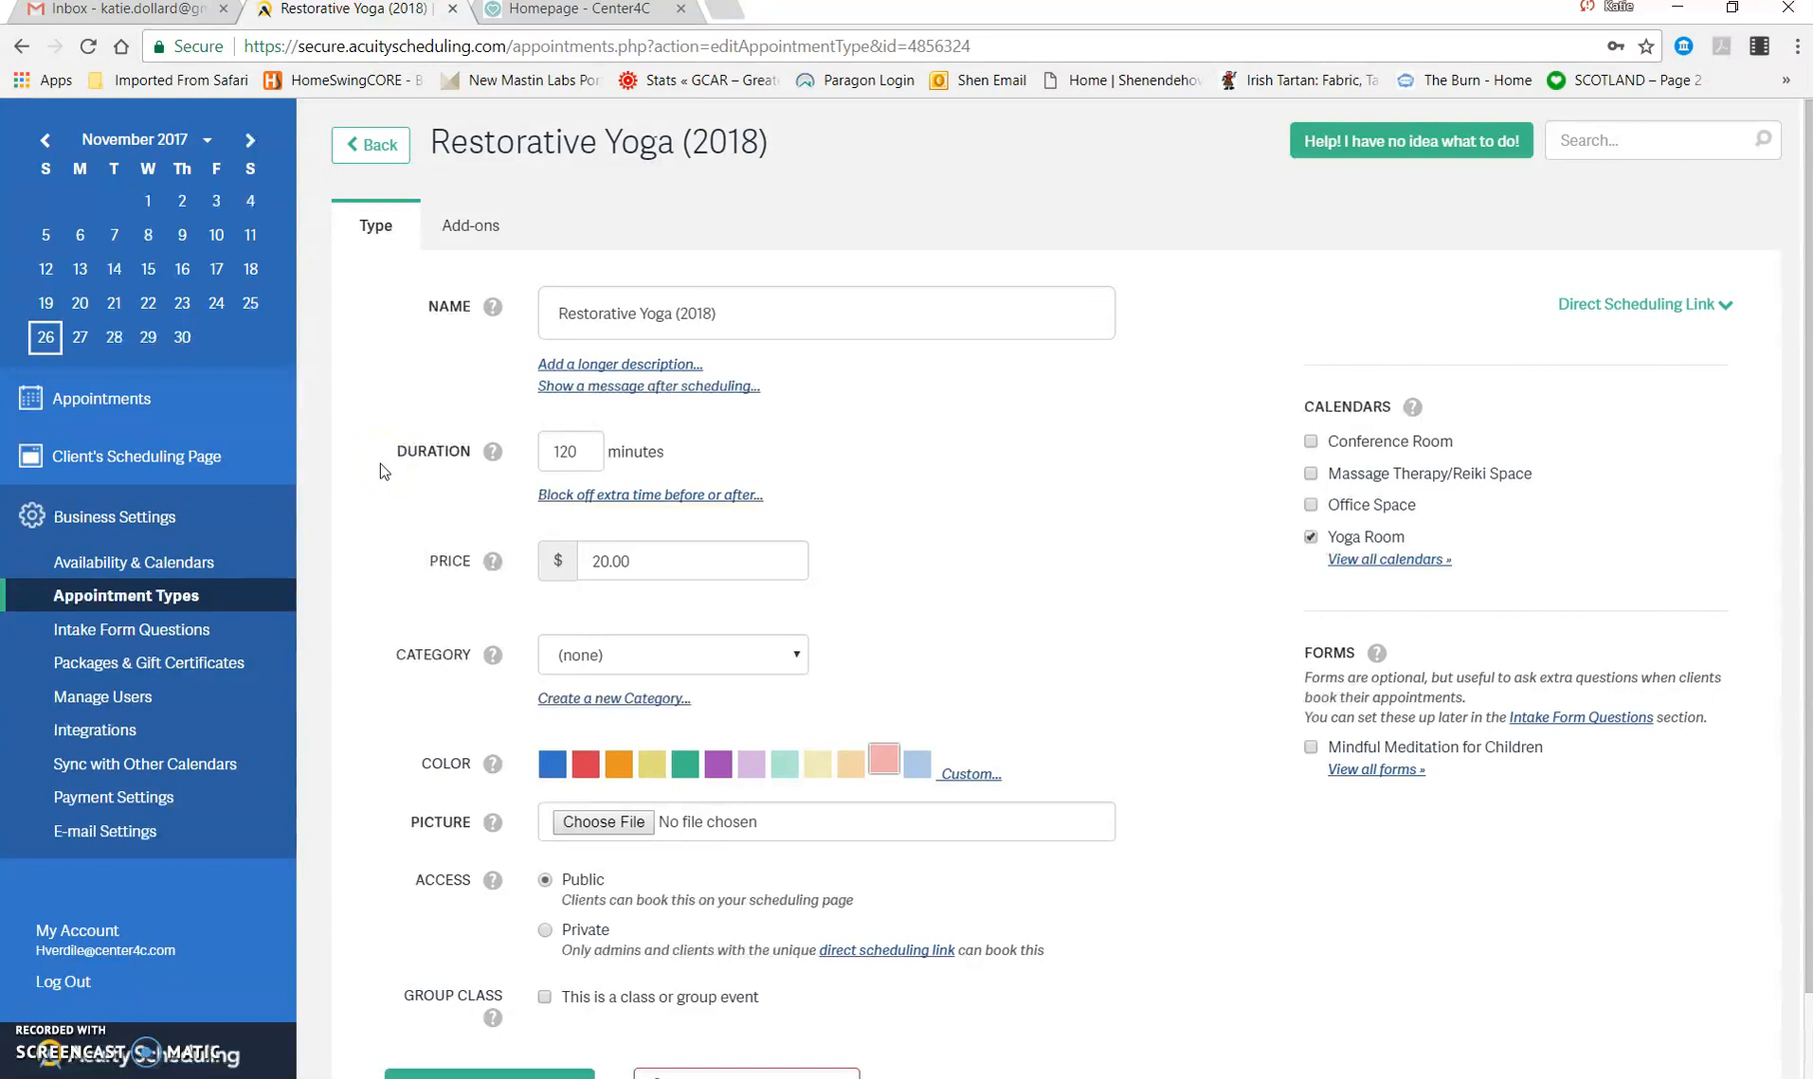
{"action": "left_click", "coordinate": [569, 450]}
{"action": "left_click", "coordinate": [706, 551]}
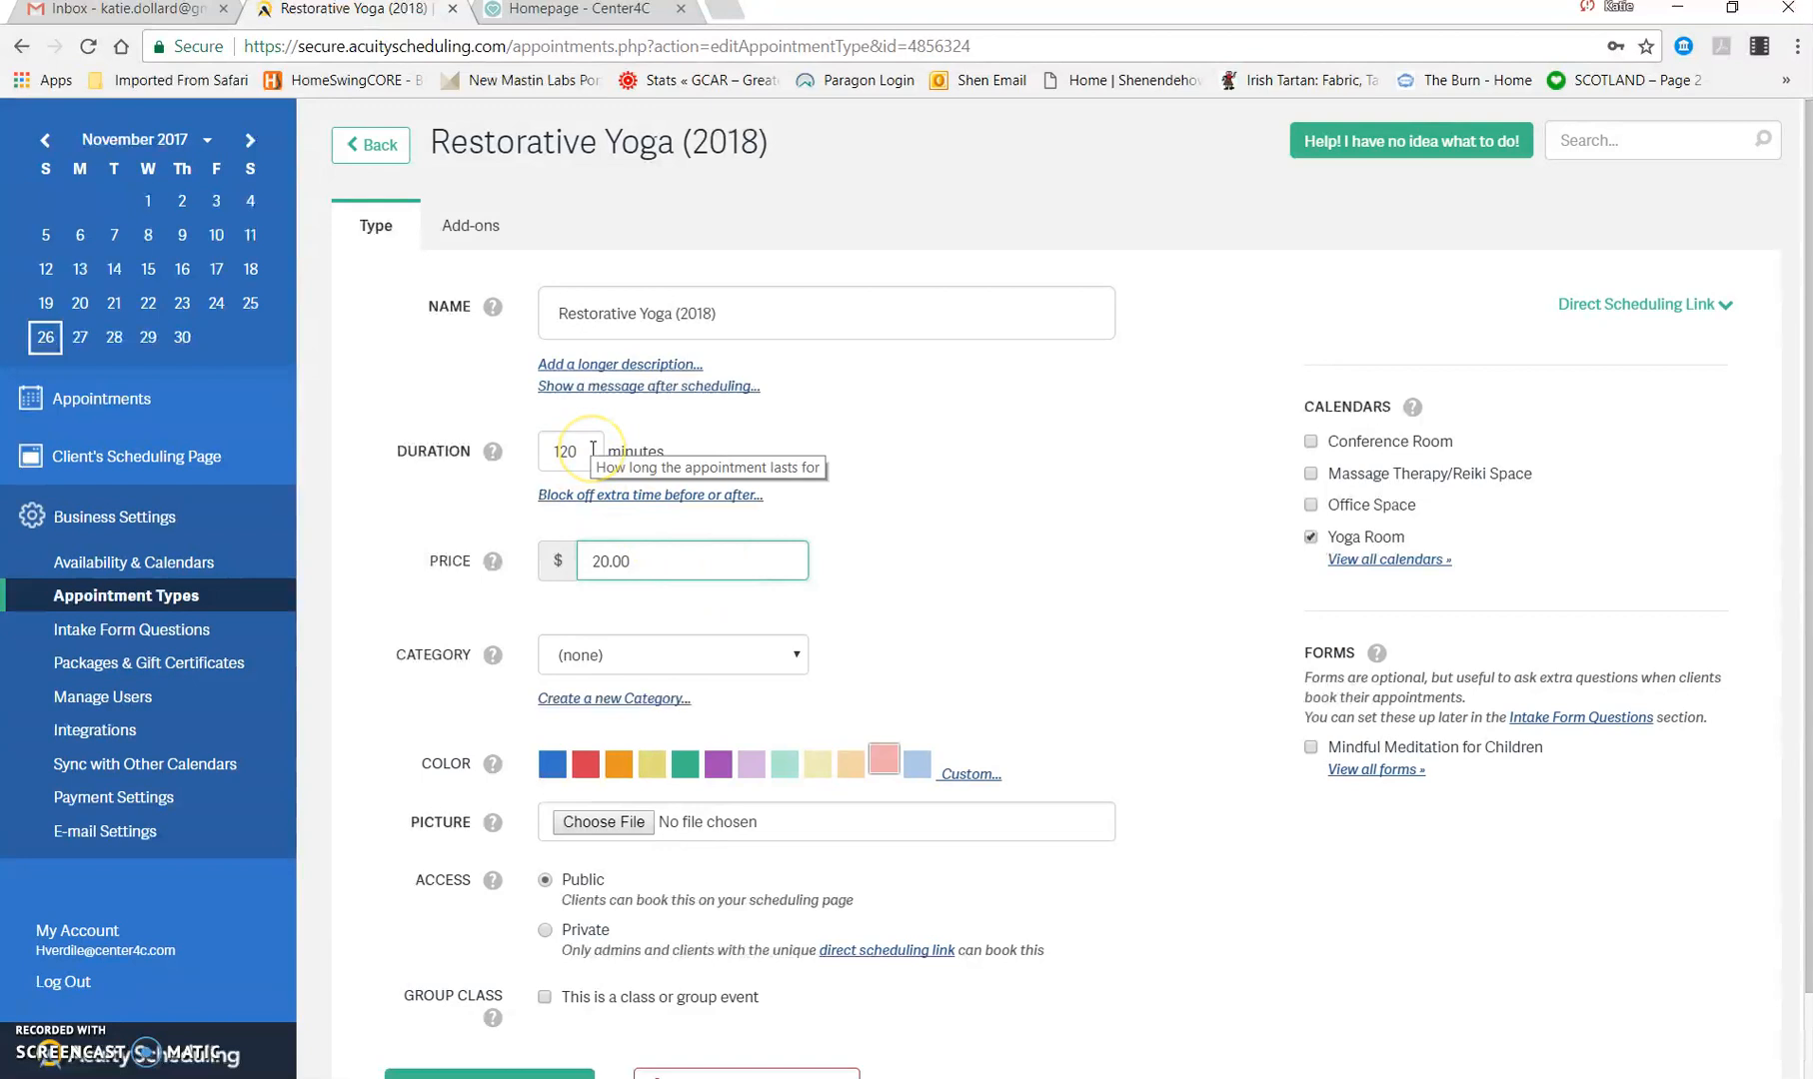
{"action": "left_click", "coordinate": [752, 576]}
{"action": "left_click", "coordinate": [1023, 589]}
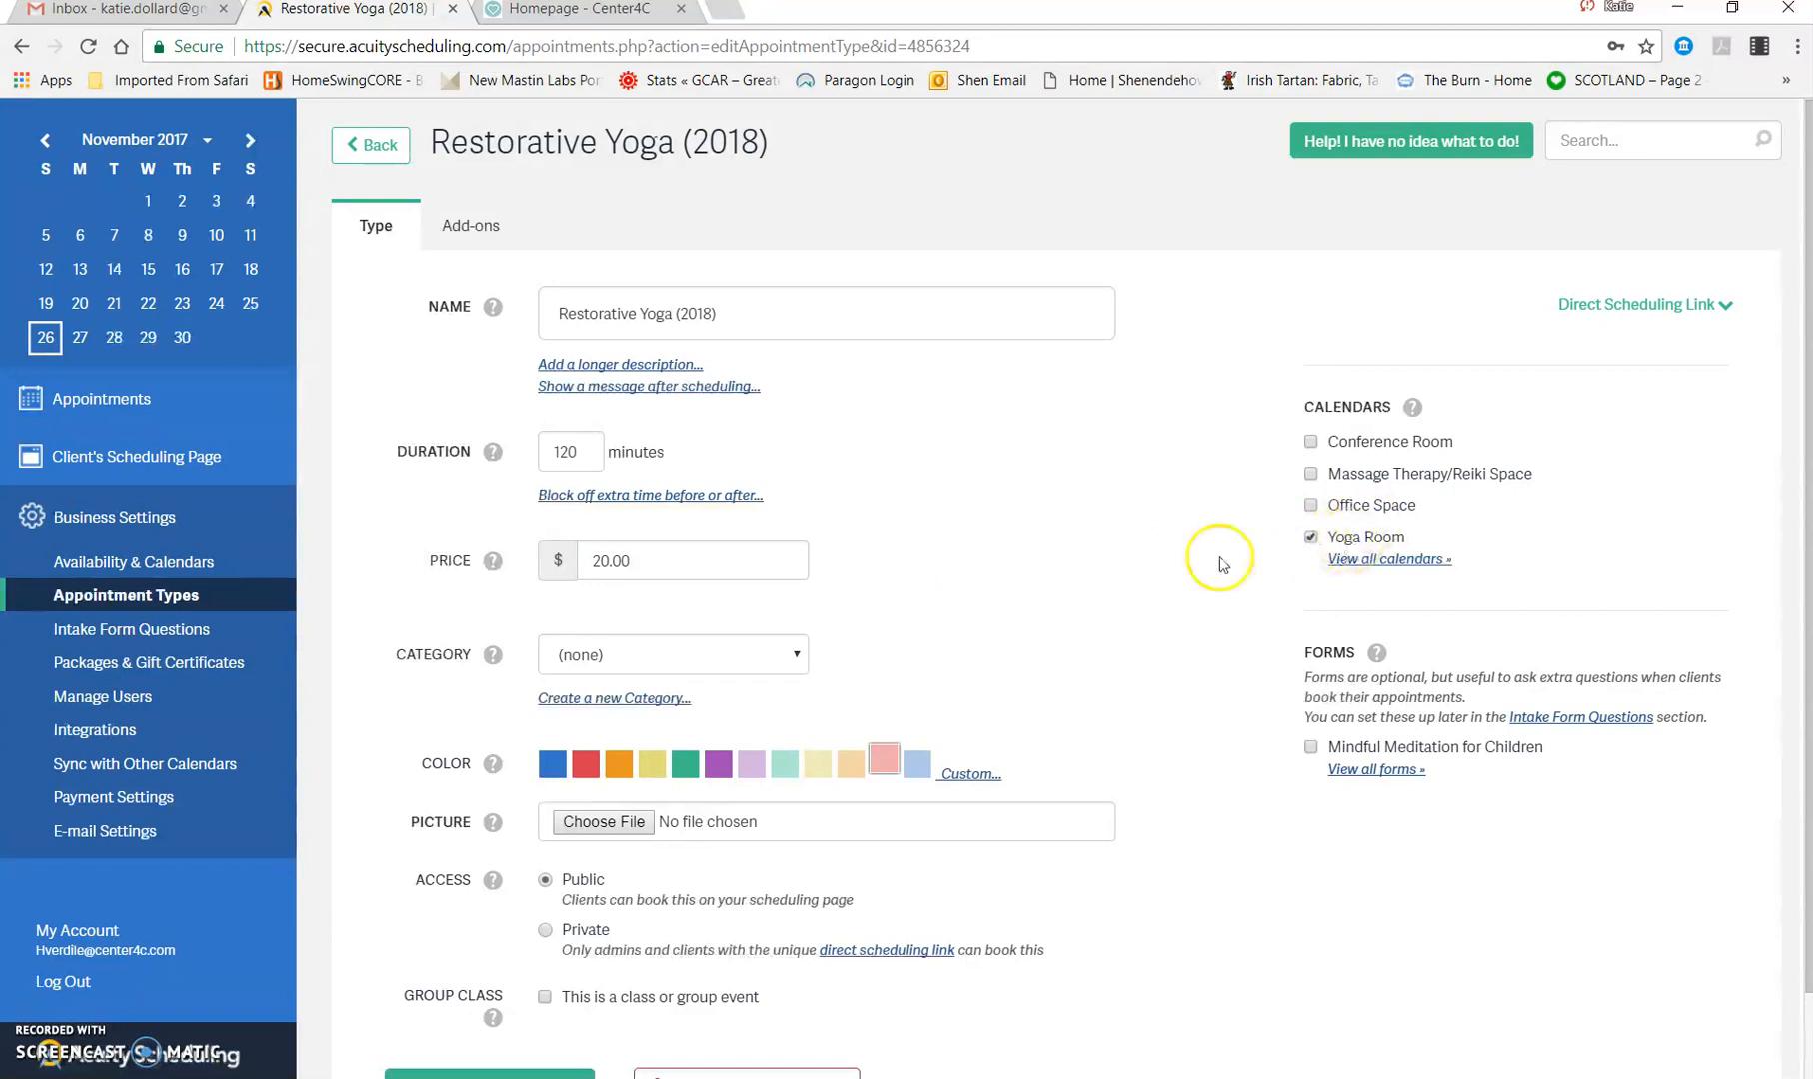
Step: Set the Restorative Yoga (2018) appointment type's color to blue and save the update
{"action": "scroll", "coordinate": [877, 655], "scroll_direction": "down", "scroll_amount": 1}
{"action": "scroll", "coordinate": [876, 654], "scroll_direction": "down", "scroll_amount": 1}
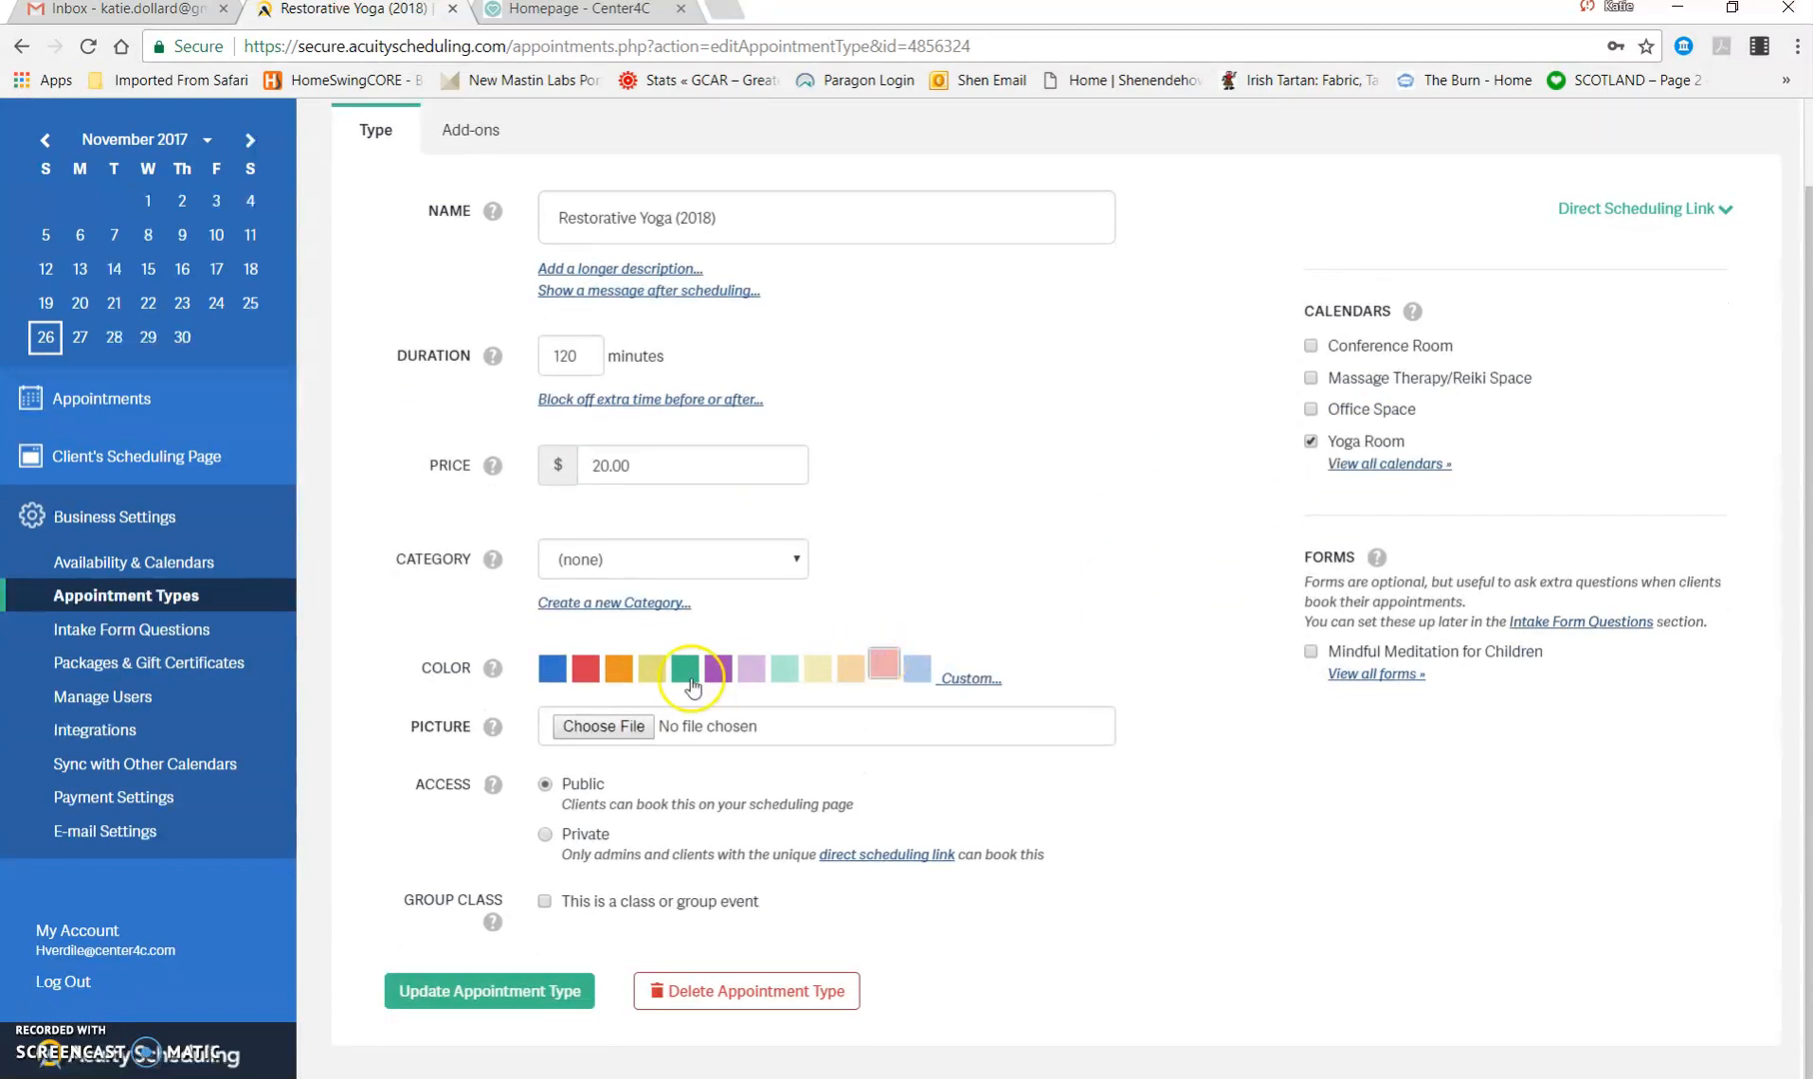
{"action": "left_click", "coordinate": [551, 668]}
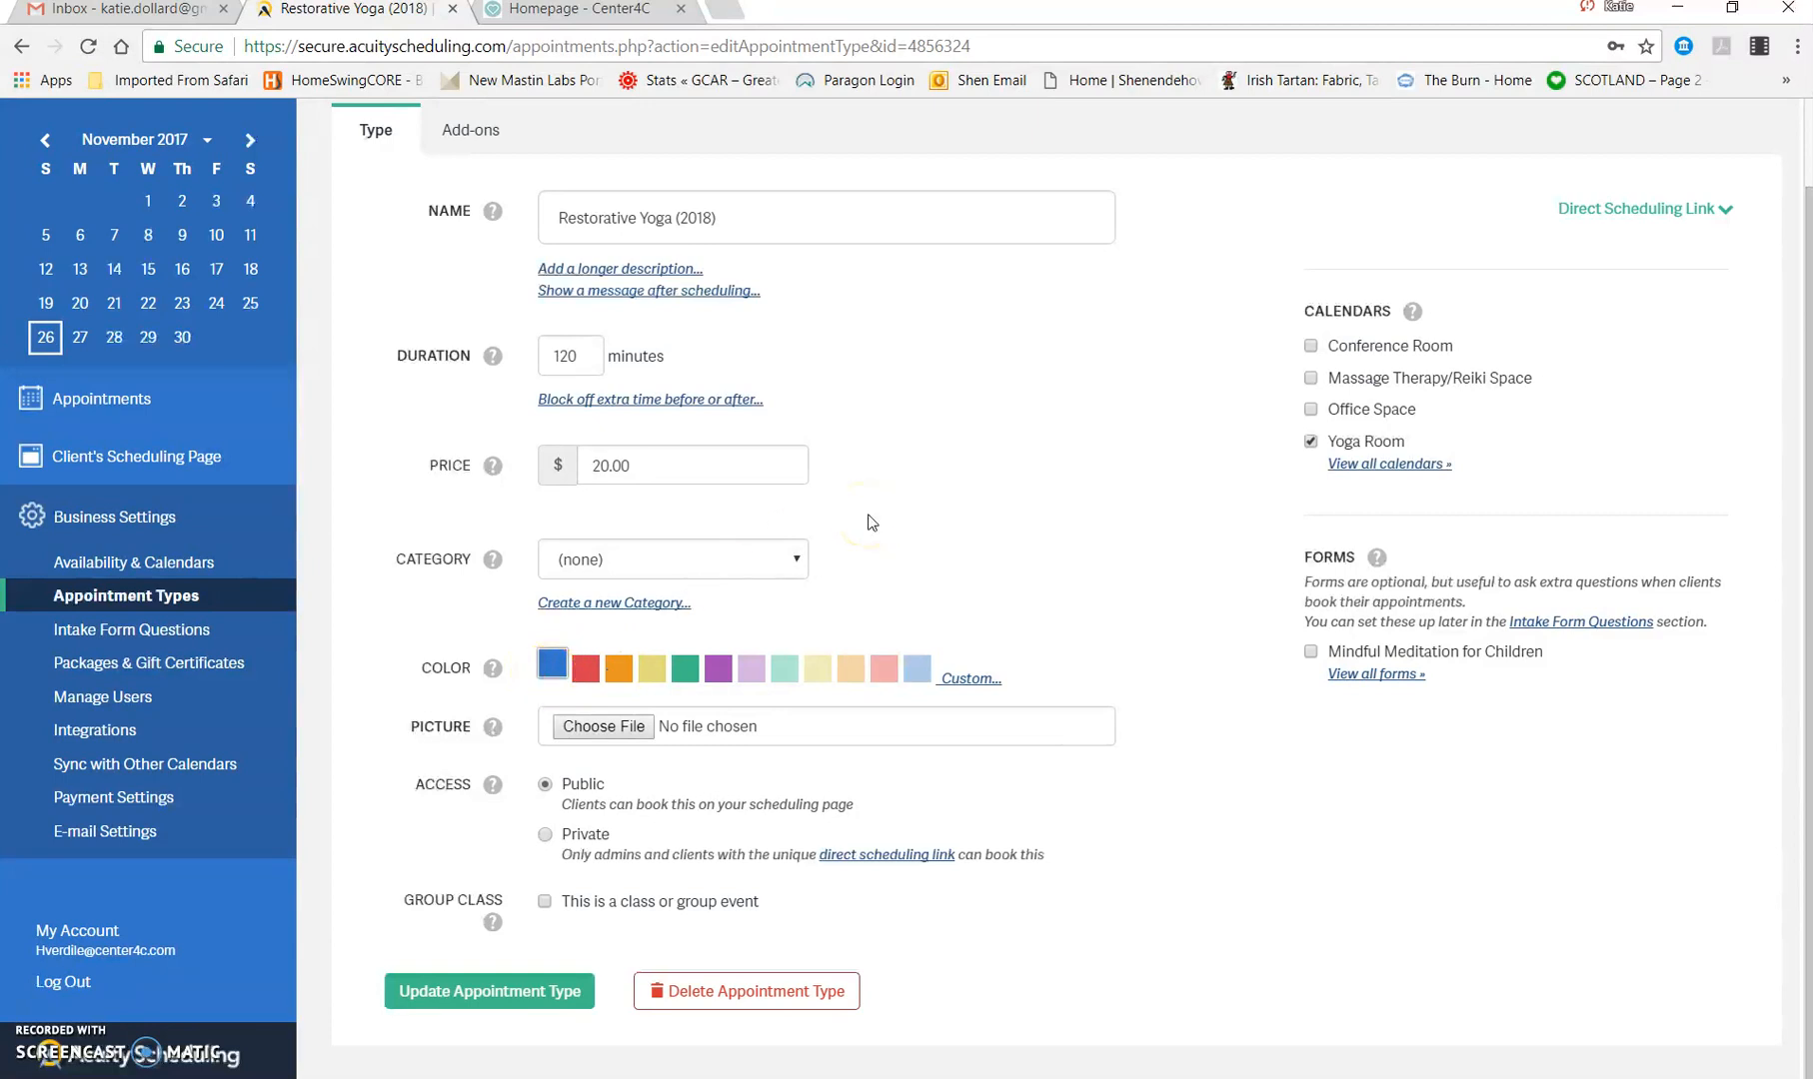
{"action": "left_click", "coordinate": [999, 471]}
{"action": "left_click", "coordinate": [481, 1007]}
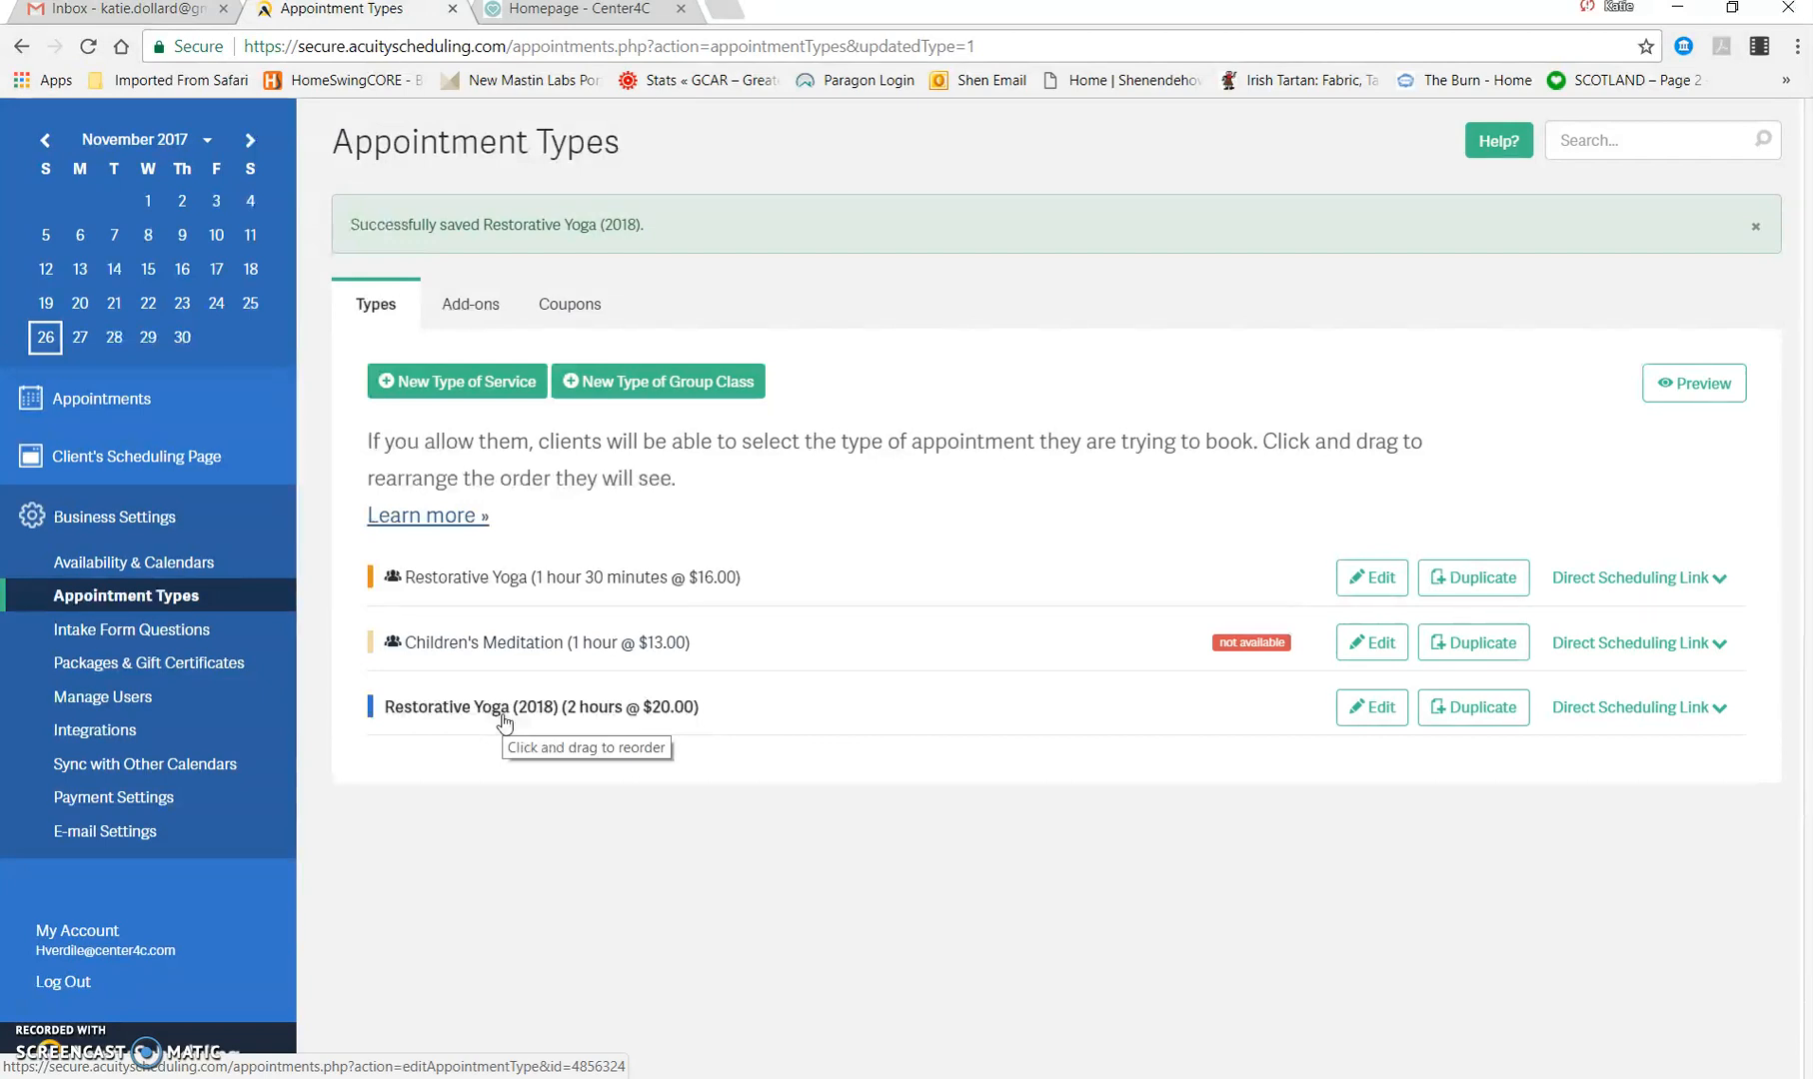
{"action": "left_click", "coordinate": [546, 898]}
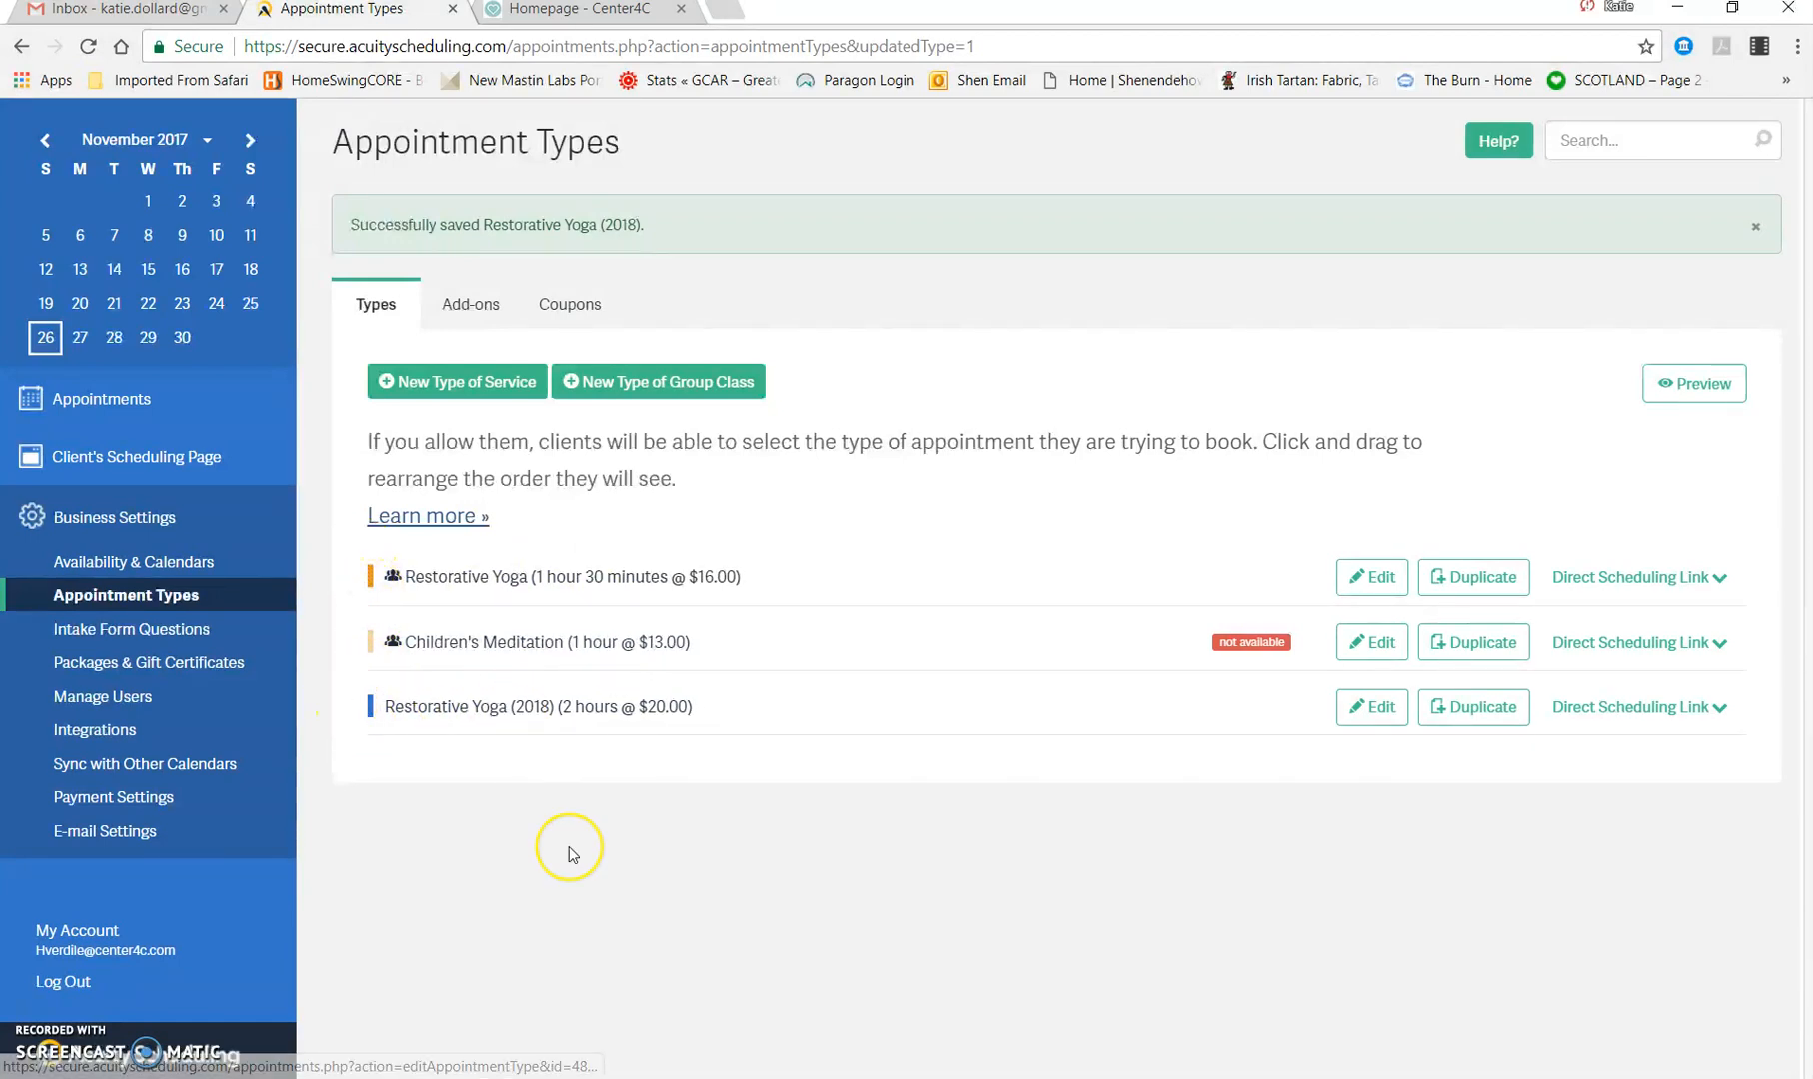
Step: Reopen the Restorative Yoga (2018) appointment type, set its color to orange and save the update
{"action": "left_click", "coordinate": [1371, 707]}
{"action": "left_click", "coordinate": [619, 763]}
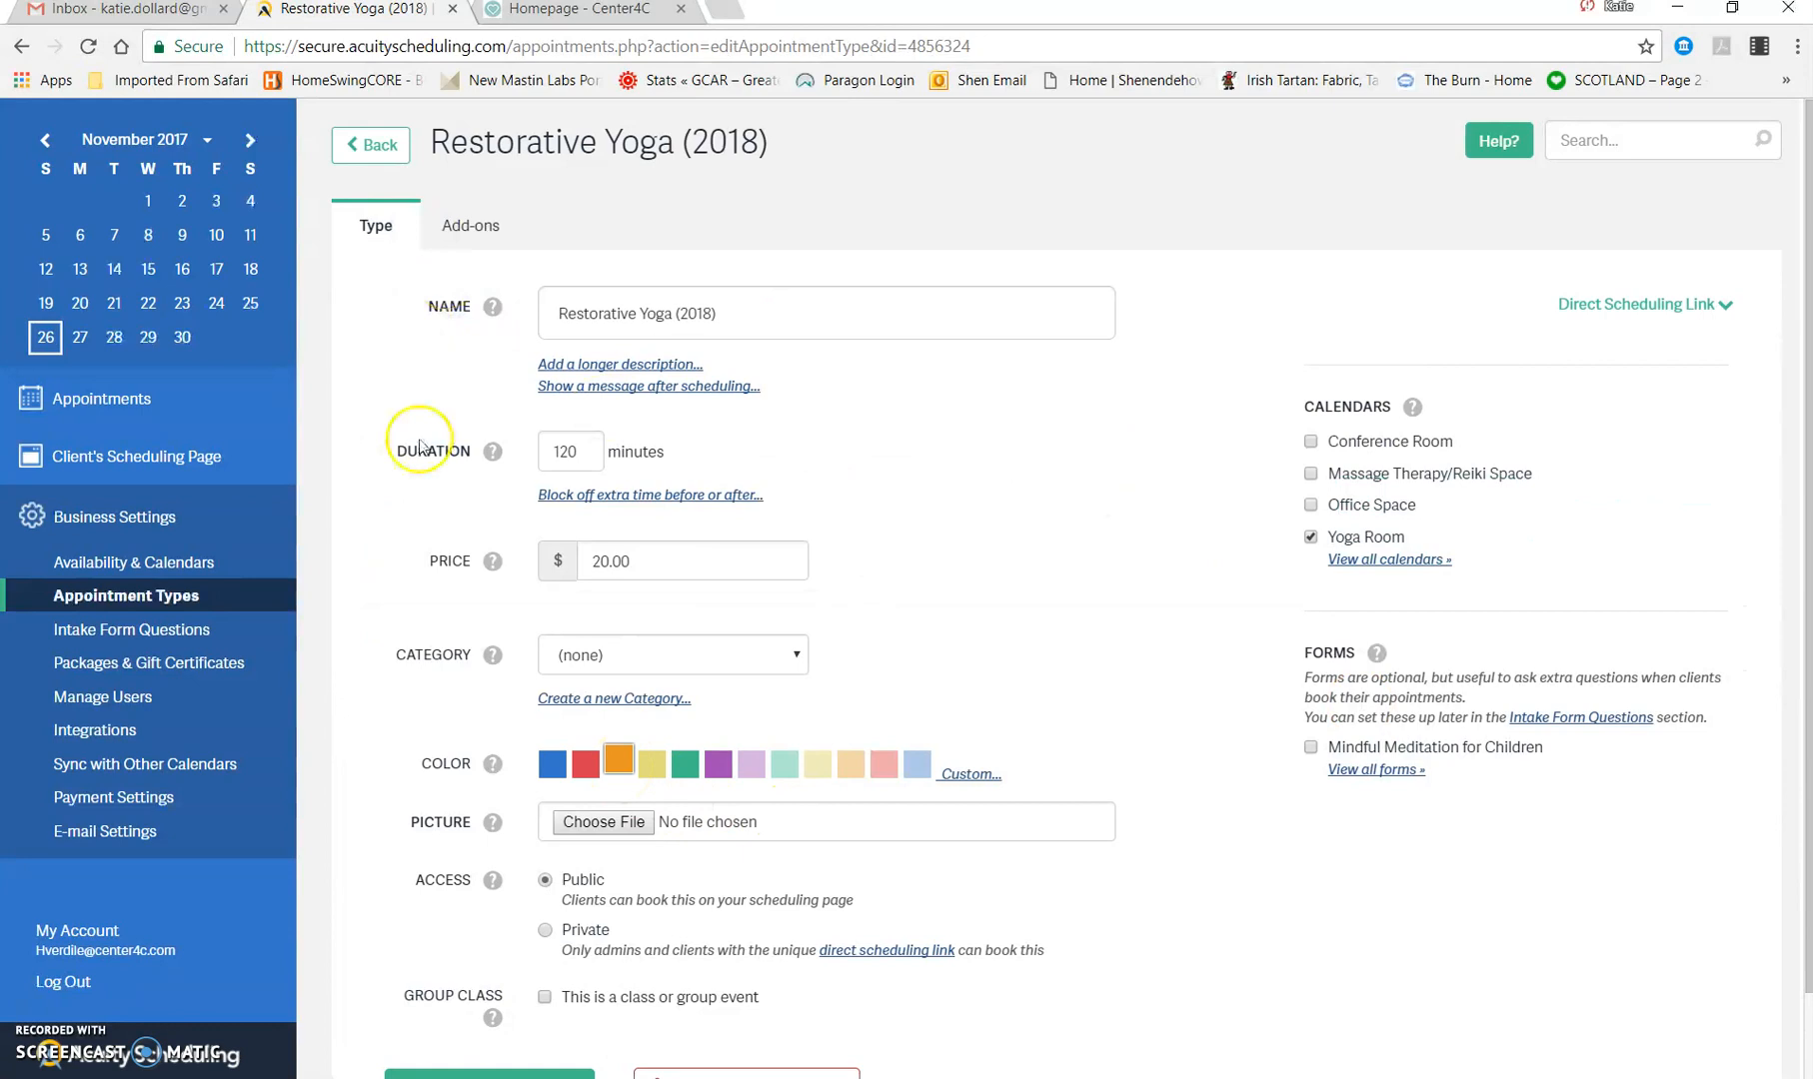
{"action": "scroll", "coordinate": [417, 615], "scroll_direction": "down", "scroll_amount": 1}
{"action": "left_click", "coordinate": [541, 990]}
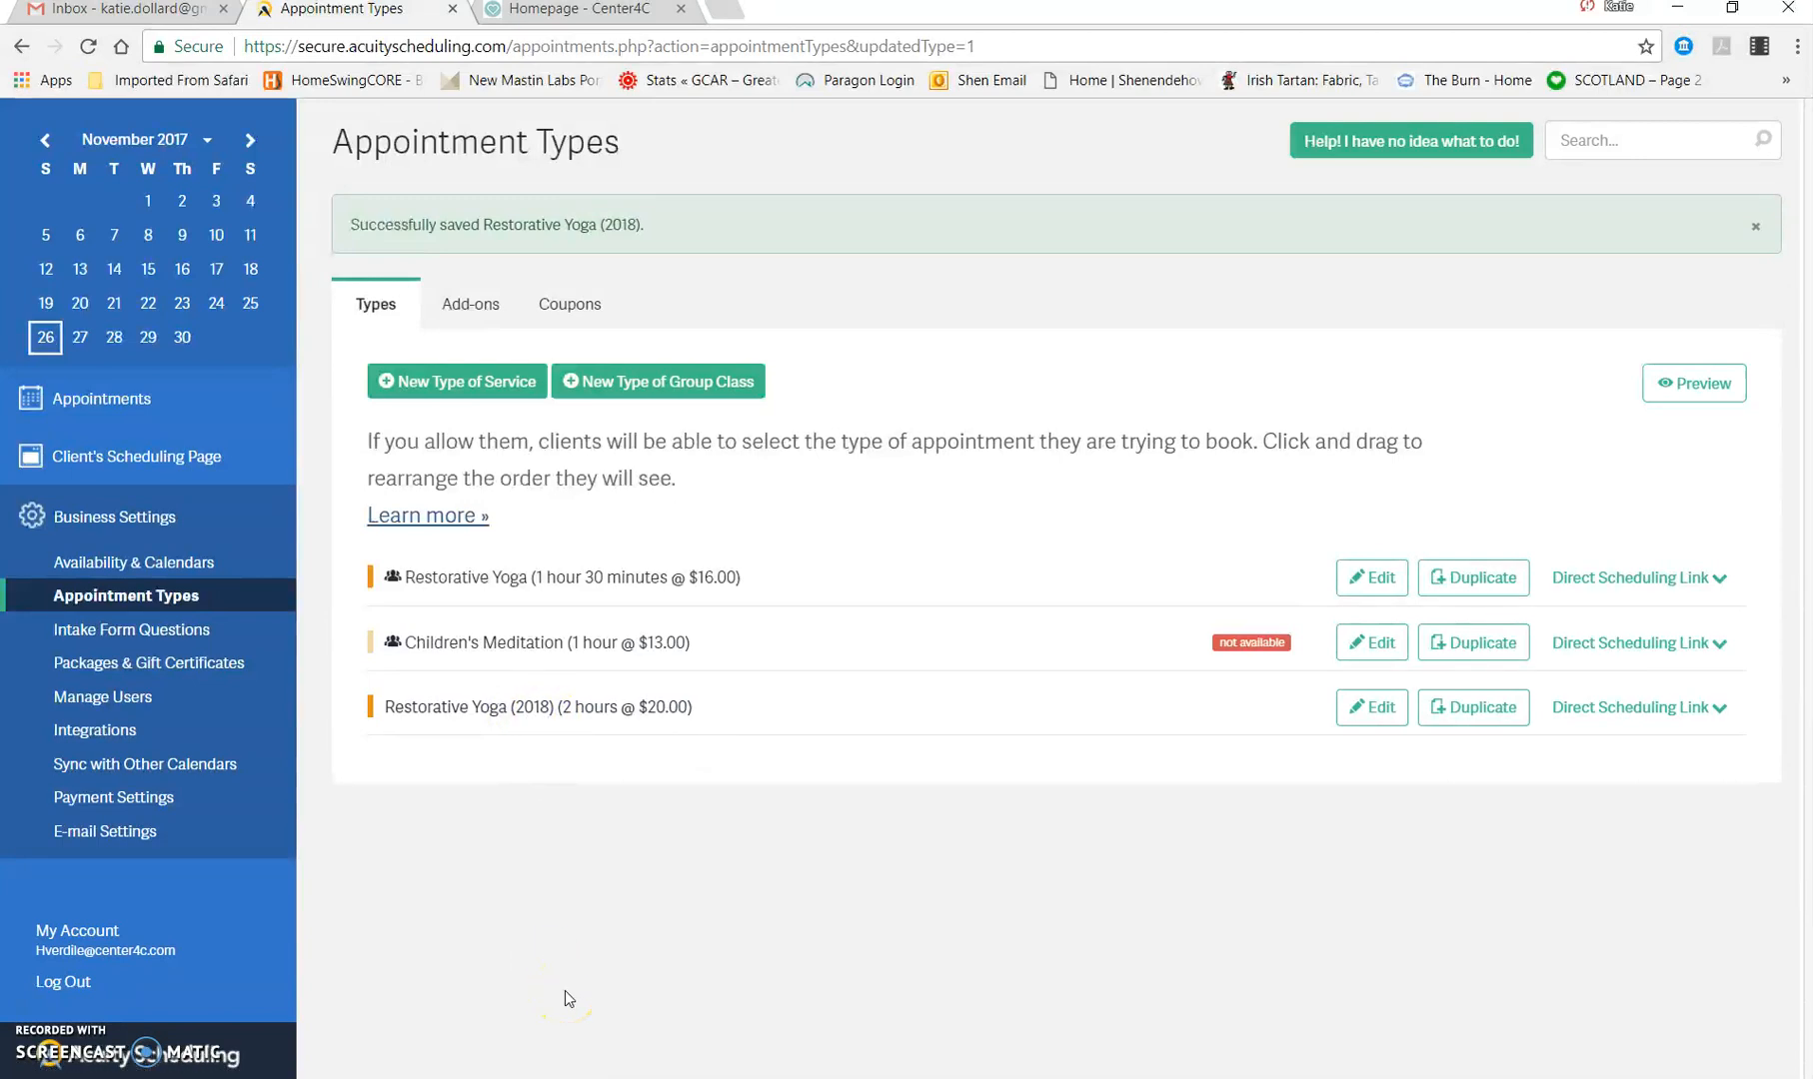
Step: Look through the Manage Users, Appointment Types, Intake Form Questions, and Packages & Gift Certificates settings
{"action": "left_click", "coordinate": [120, 700]}
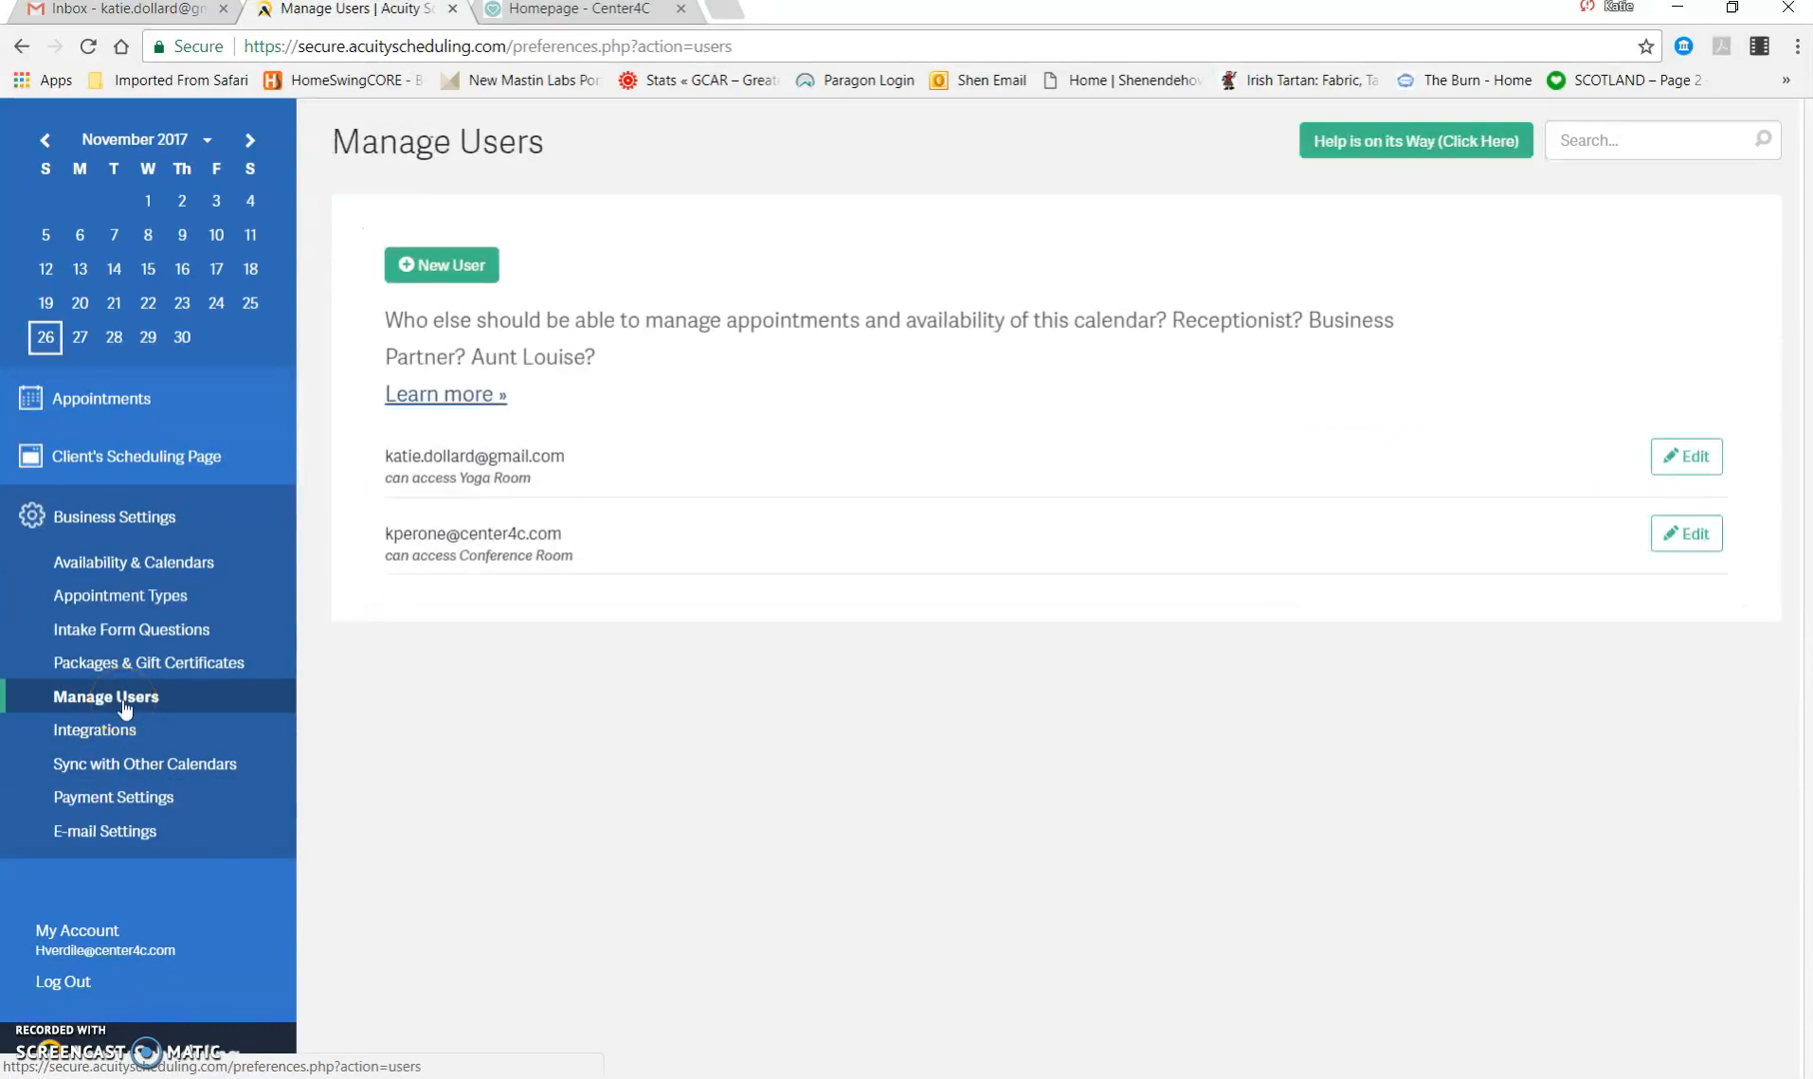
{"action": "left_click", "coordinate": [113, 597]}
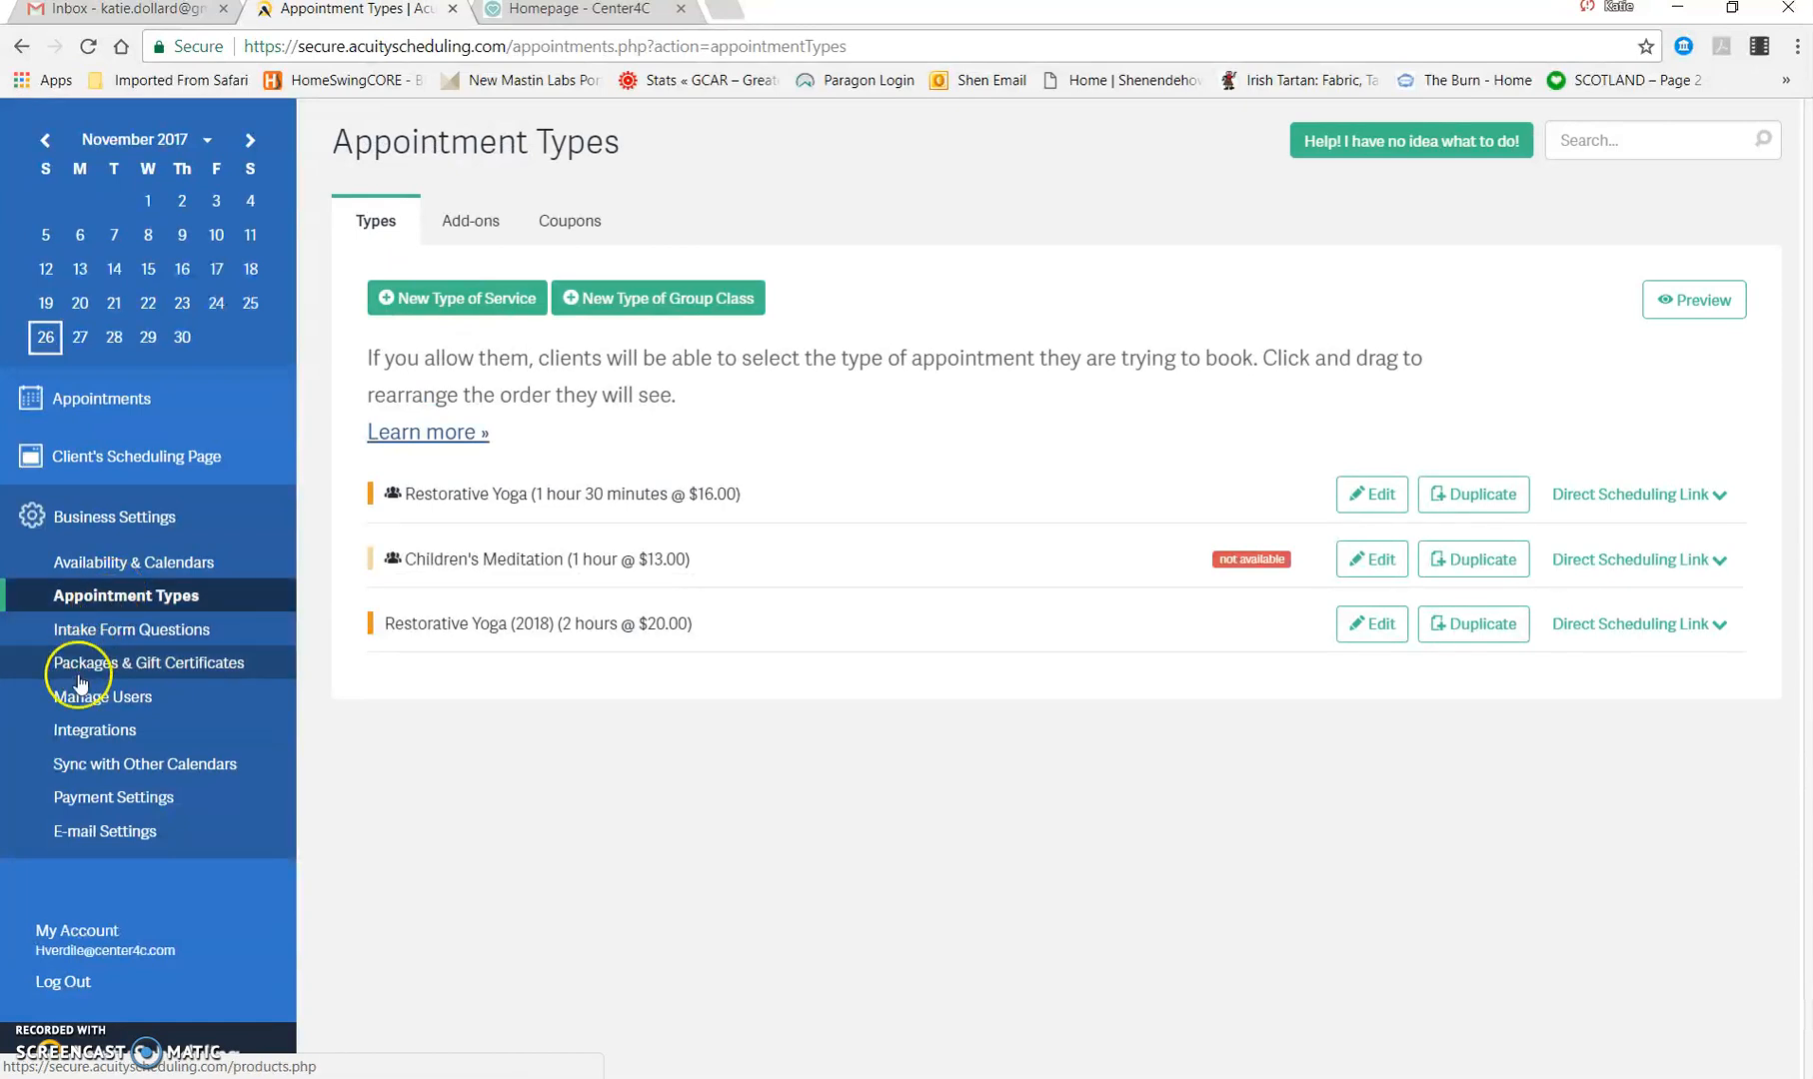
{"action": "left_click", "coordinate": [185, 660]}
{"action": "left_click", "coordinate": [113, 628]}
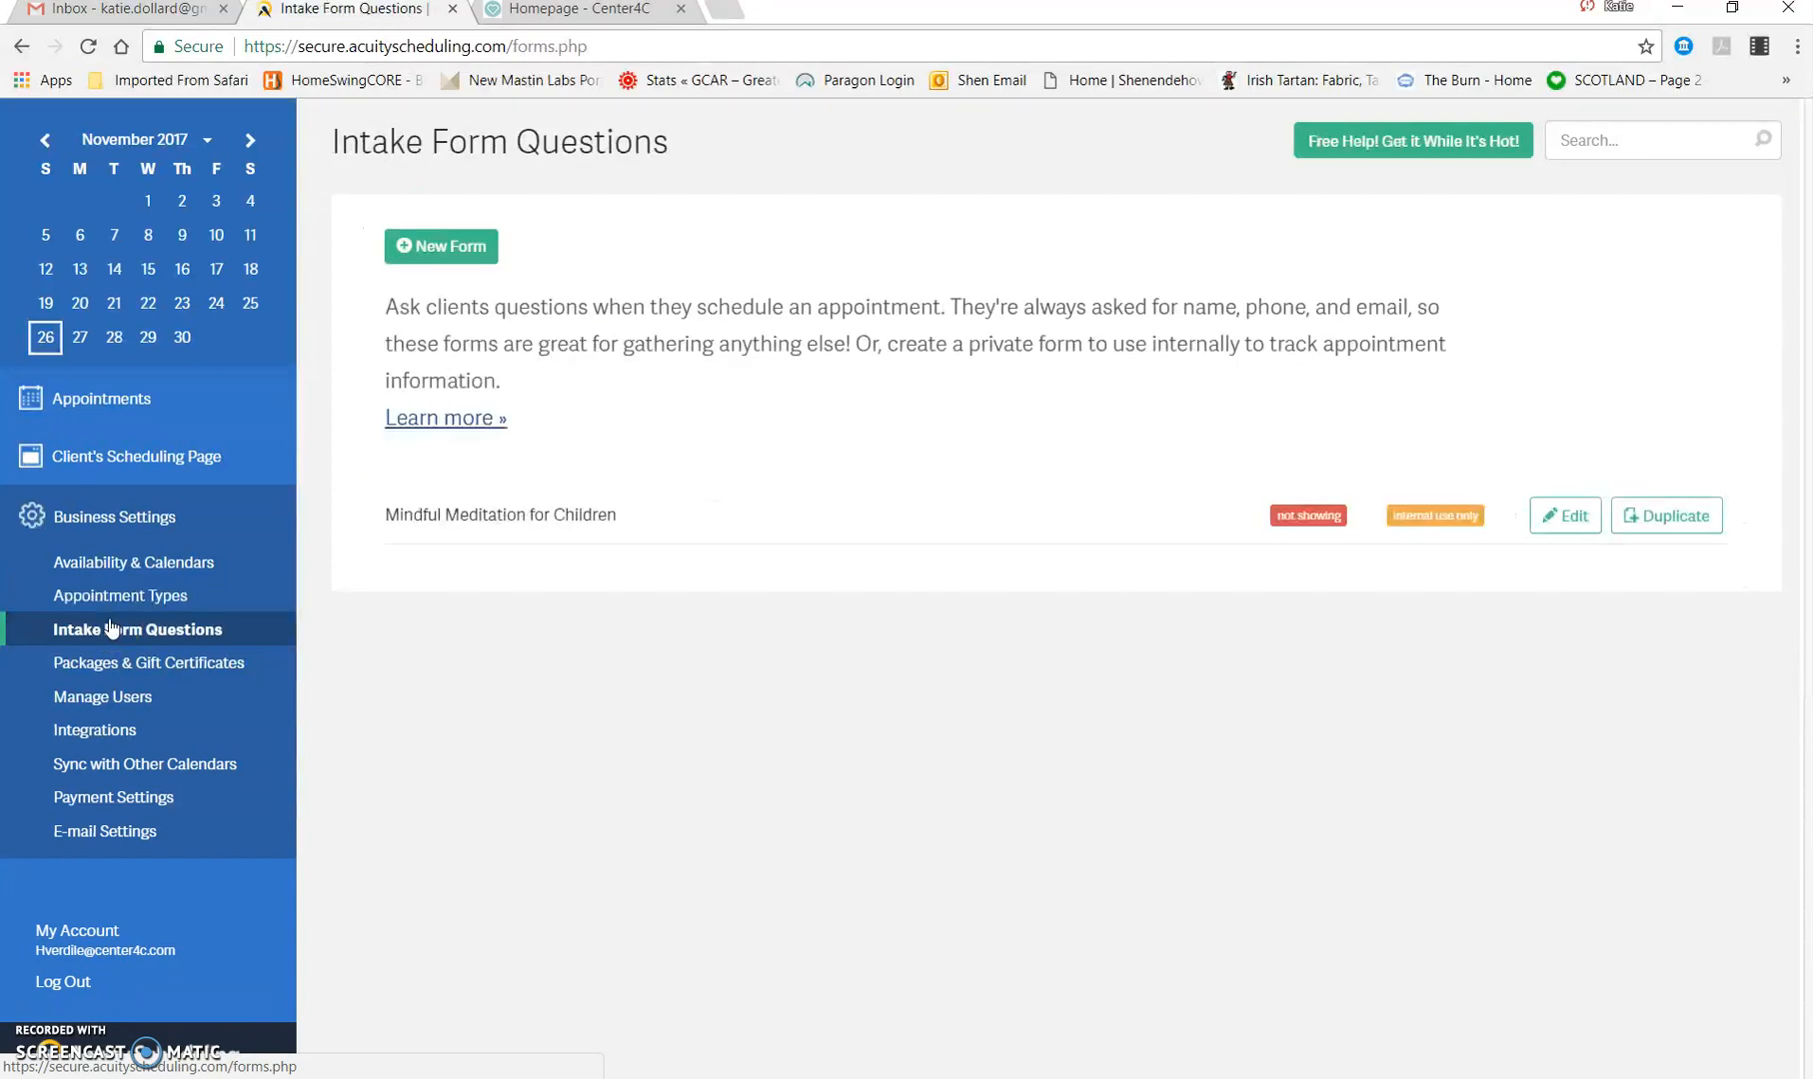
{"action": "left_click", "coordinate": [157, 663]}
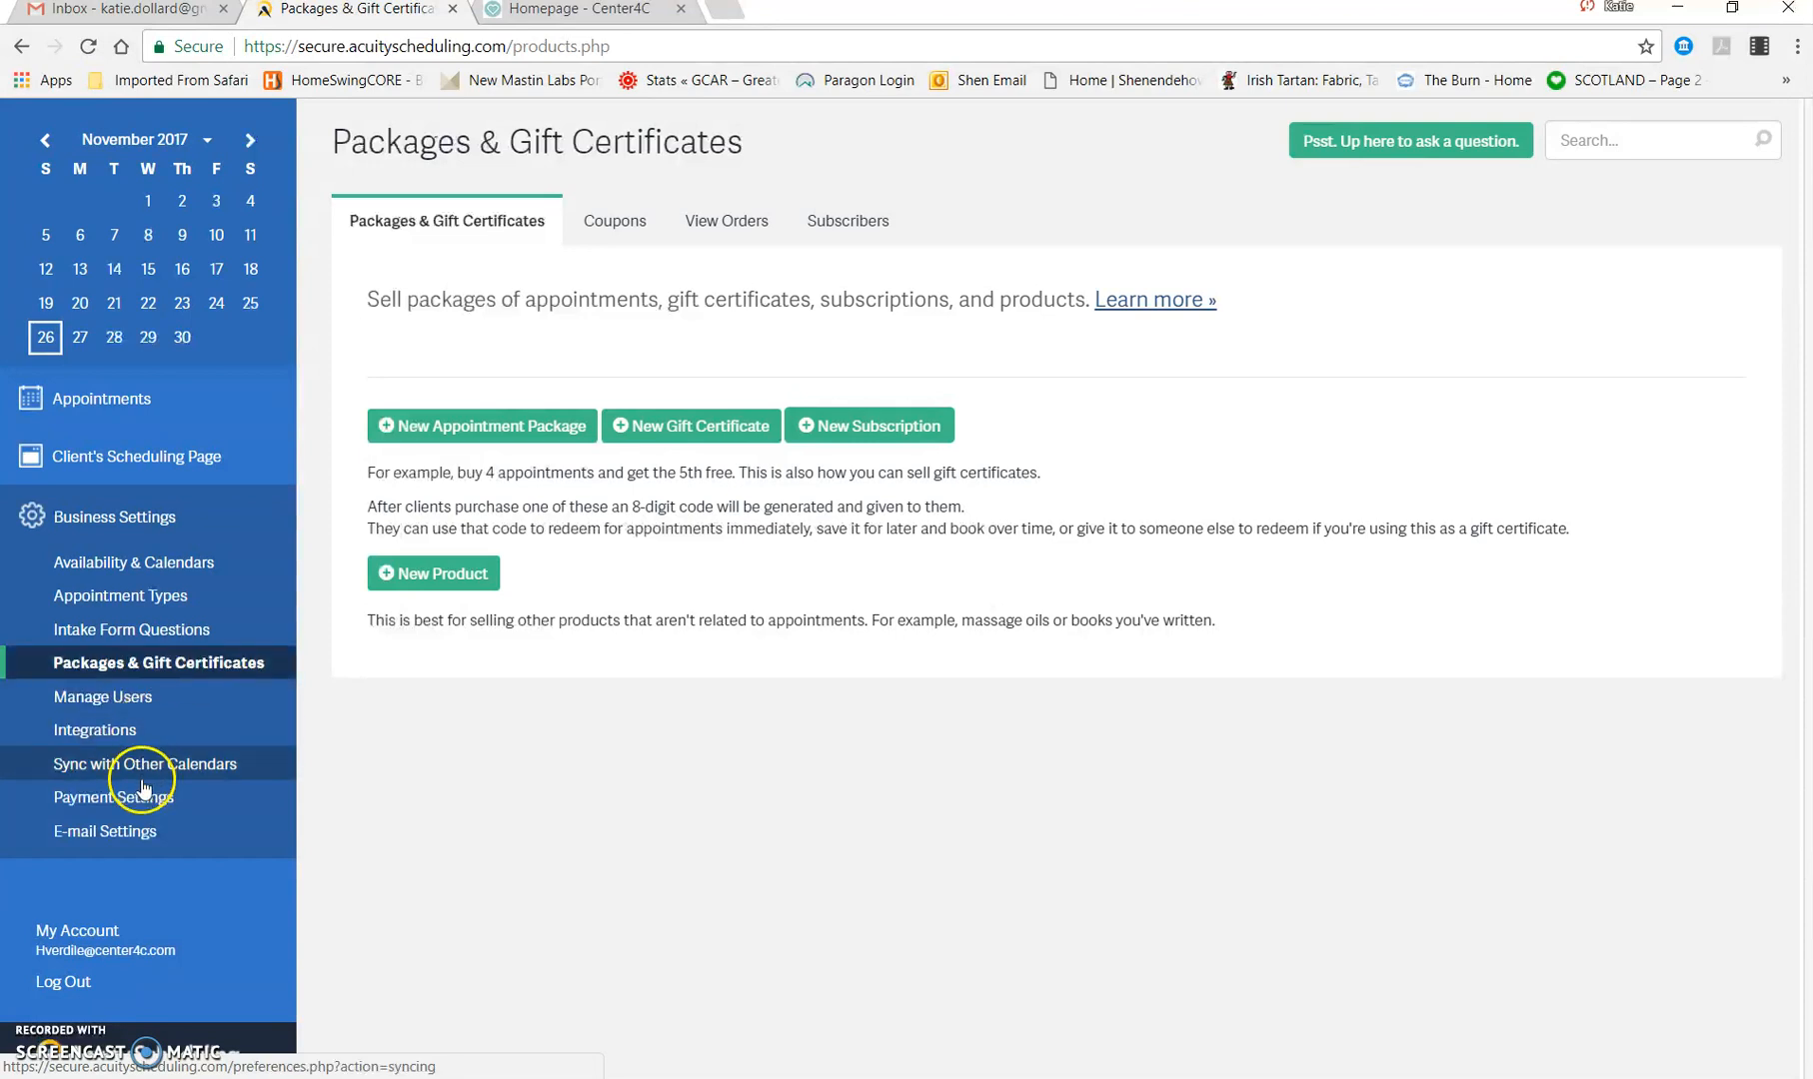
Step: Examine the client e-mail settings for initial confirmation, reminders, cancellation and rescheduling
{"action": "left_click", "coordinate": [129, 827]}
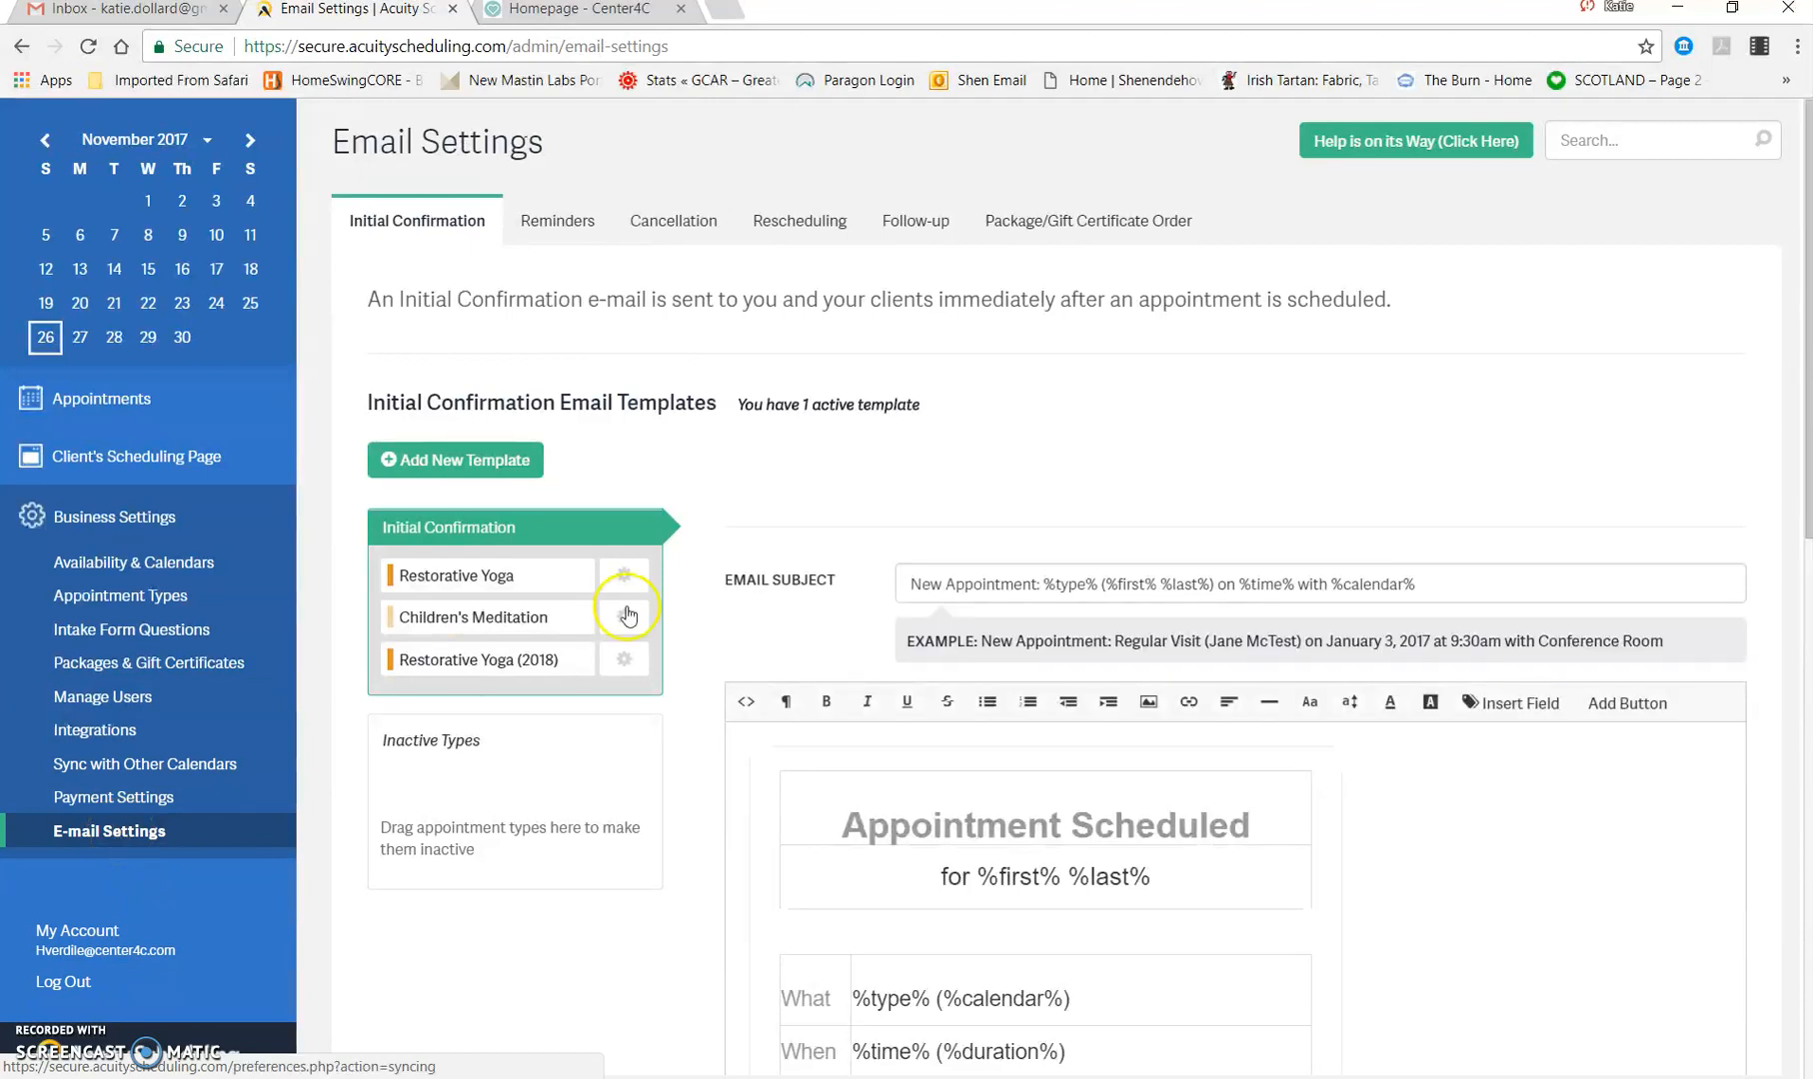
{"action": "scroll", "coordinate": [717, 521], "scroll_direction": "down", "scroll_amount": 3}
{"action": "scroll", "coordinate": [699, 470], "scroll_direction": "up", "scroll_amount": 3}
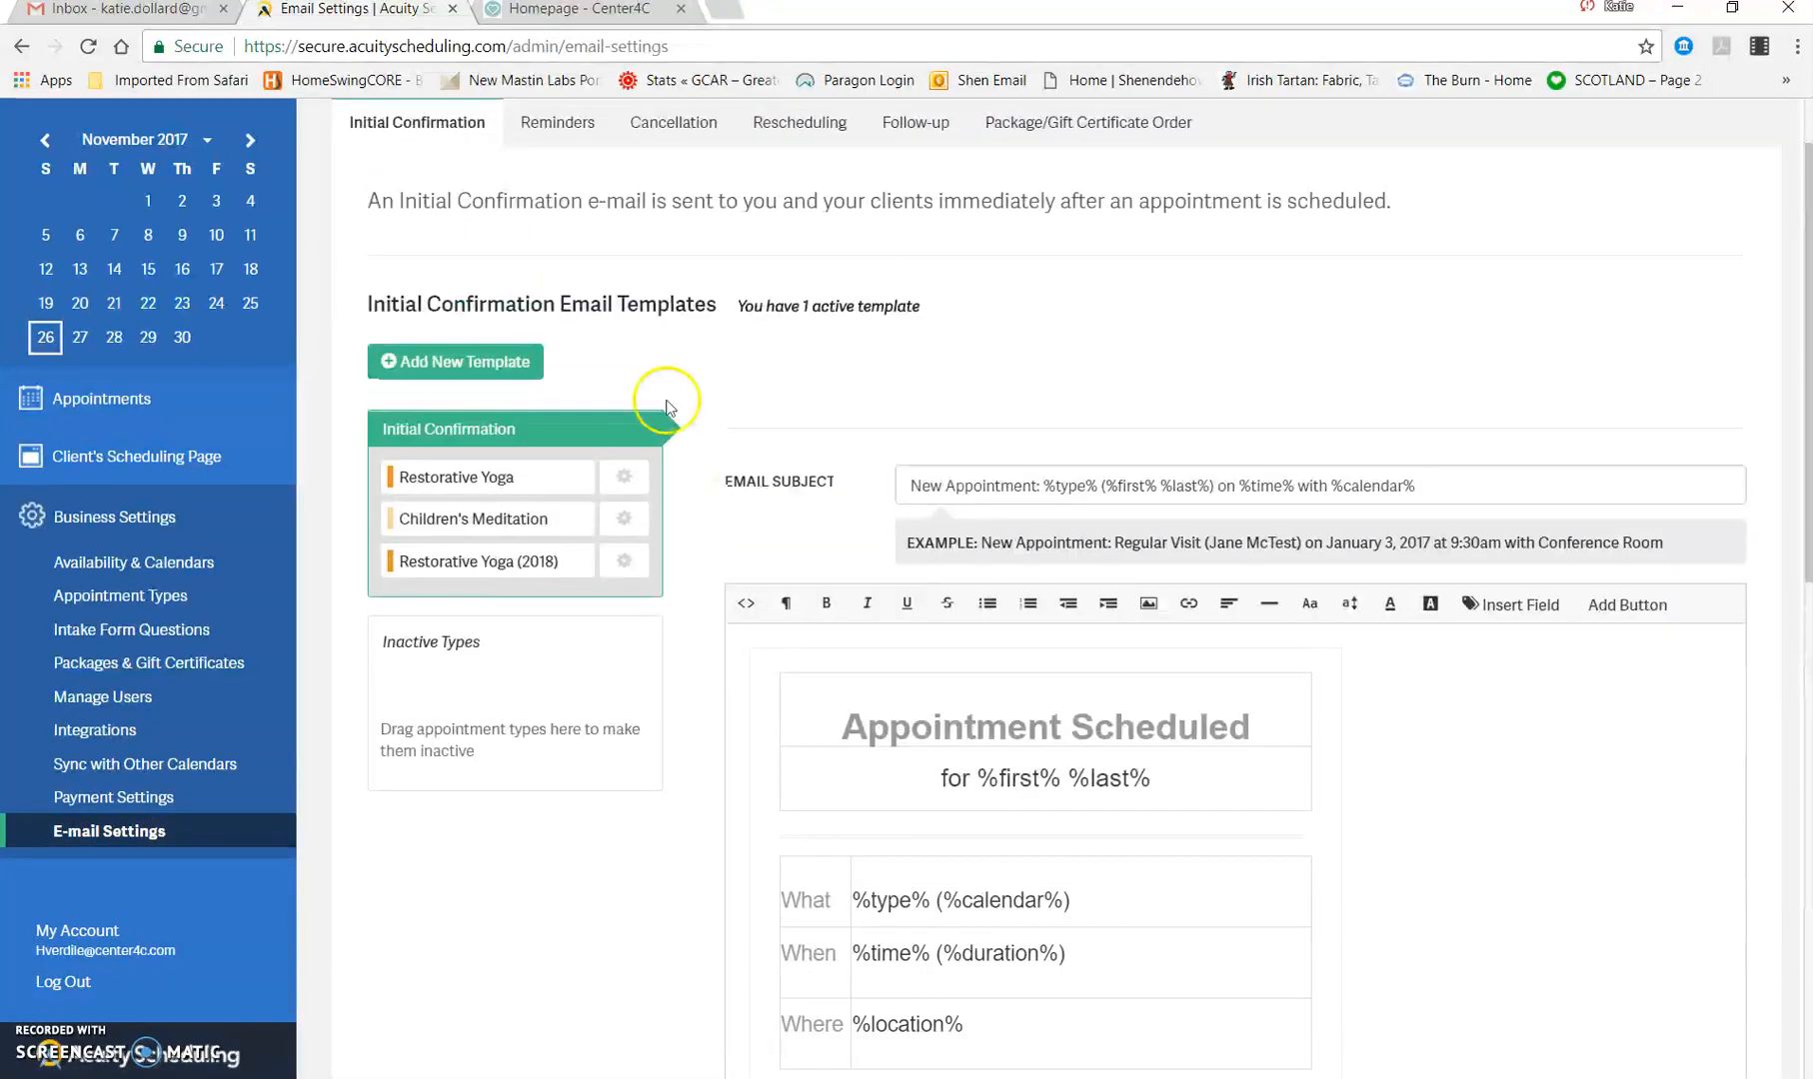
{"action": "left_click", "coordinate": [581, 130]}
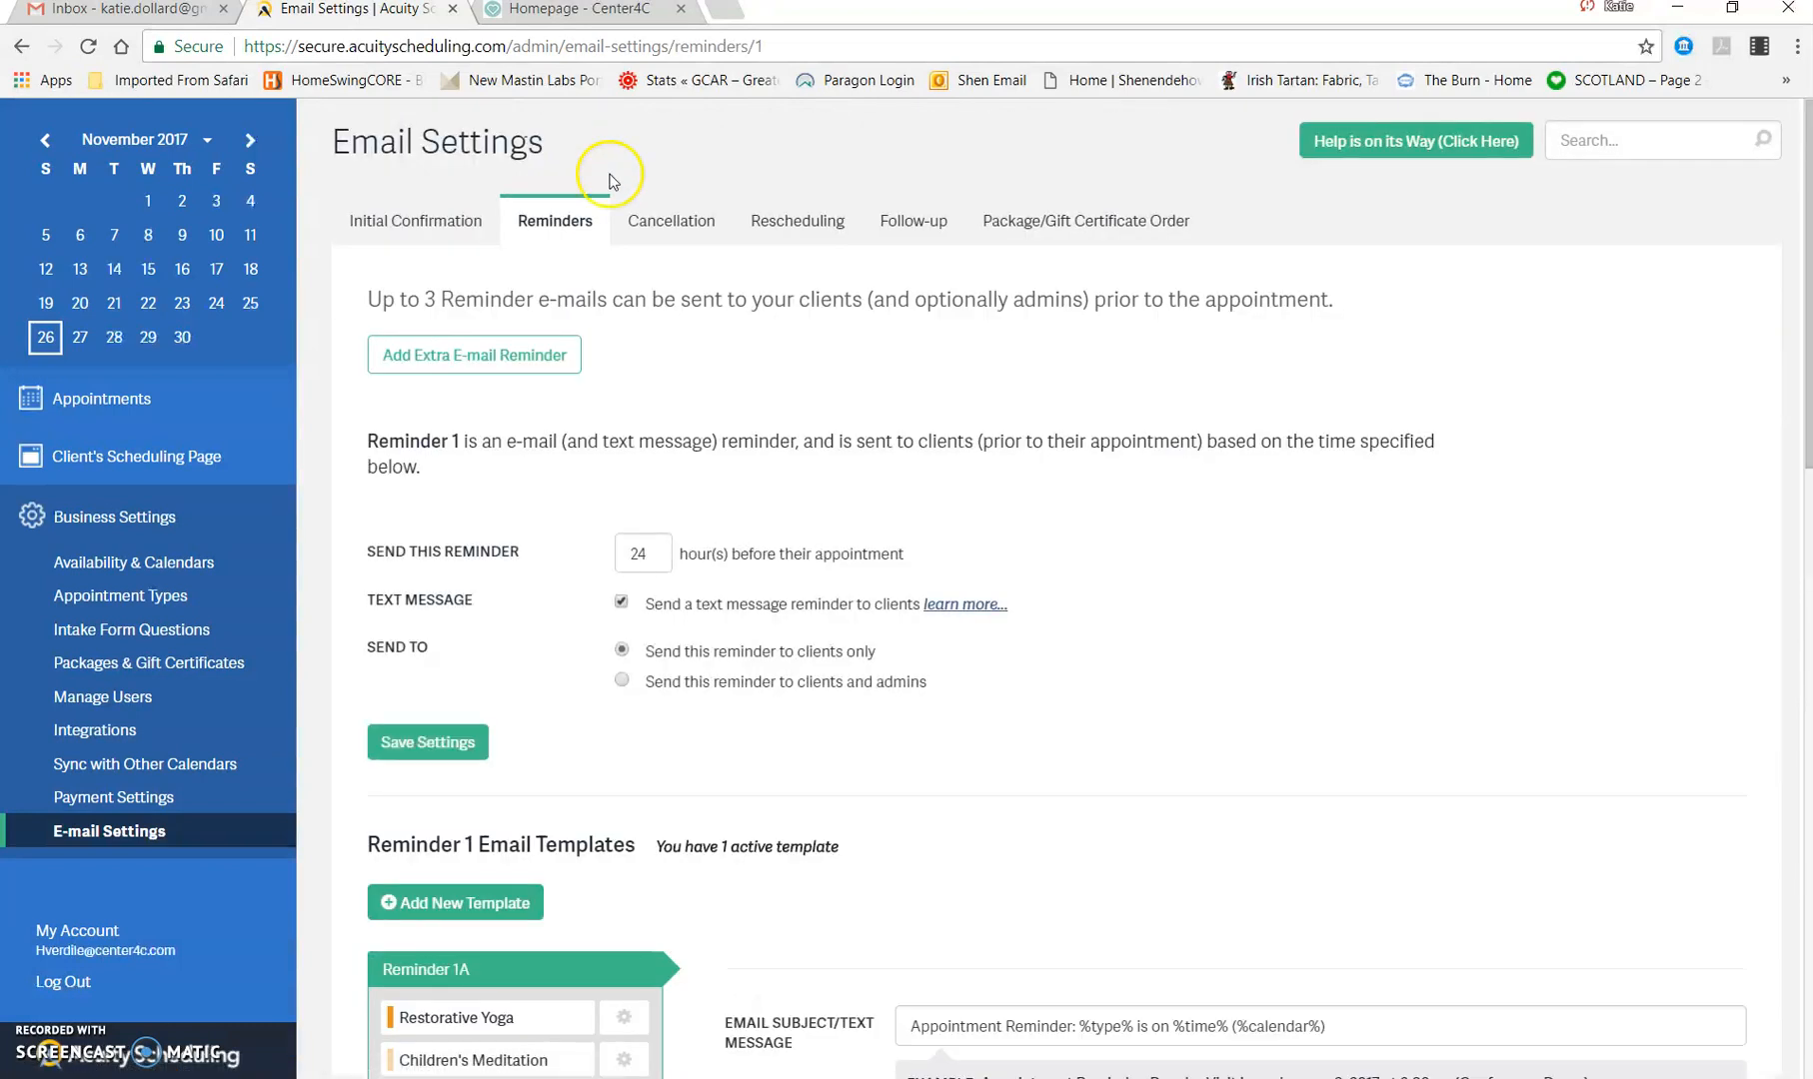
{"action": "left_click", "coordinate": [676, 224]}
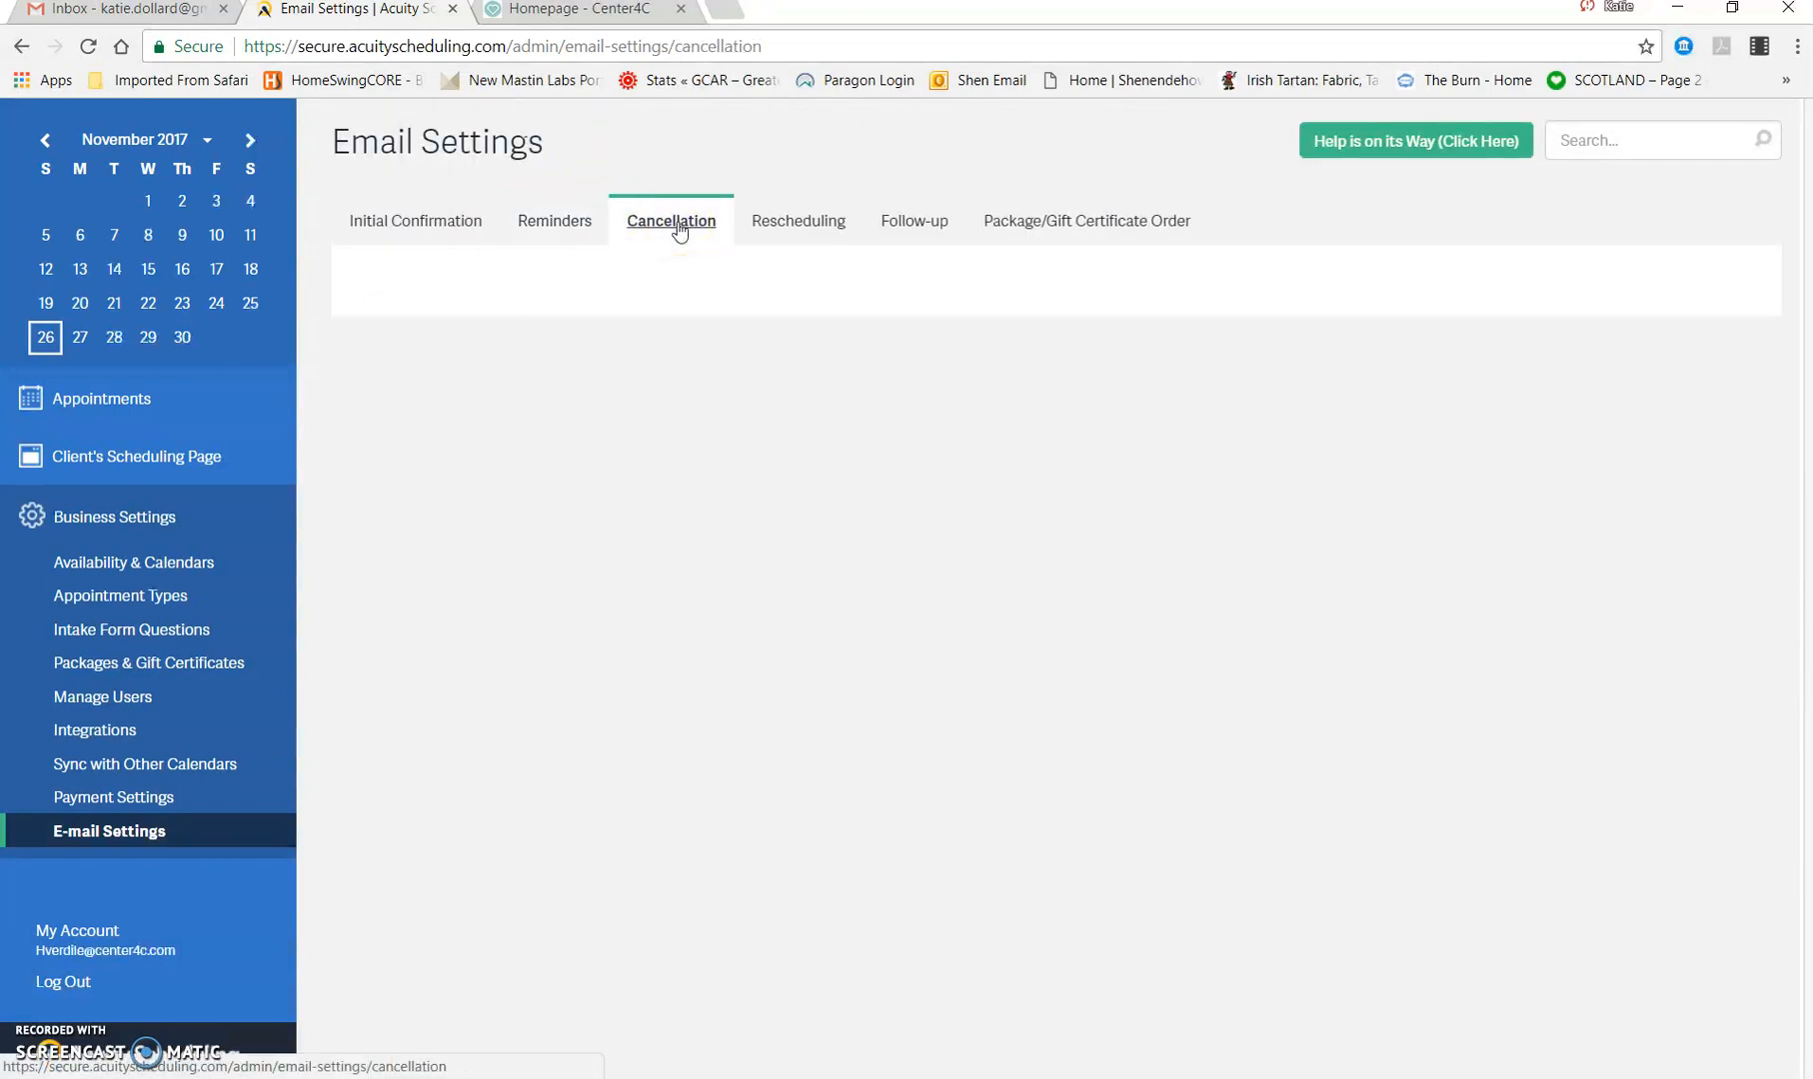
{"action": "left_click", "coordinate": [816, 218]}
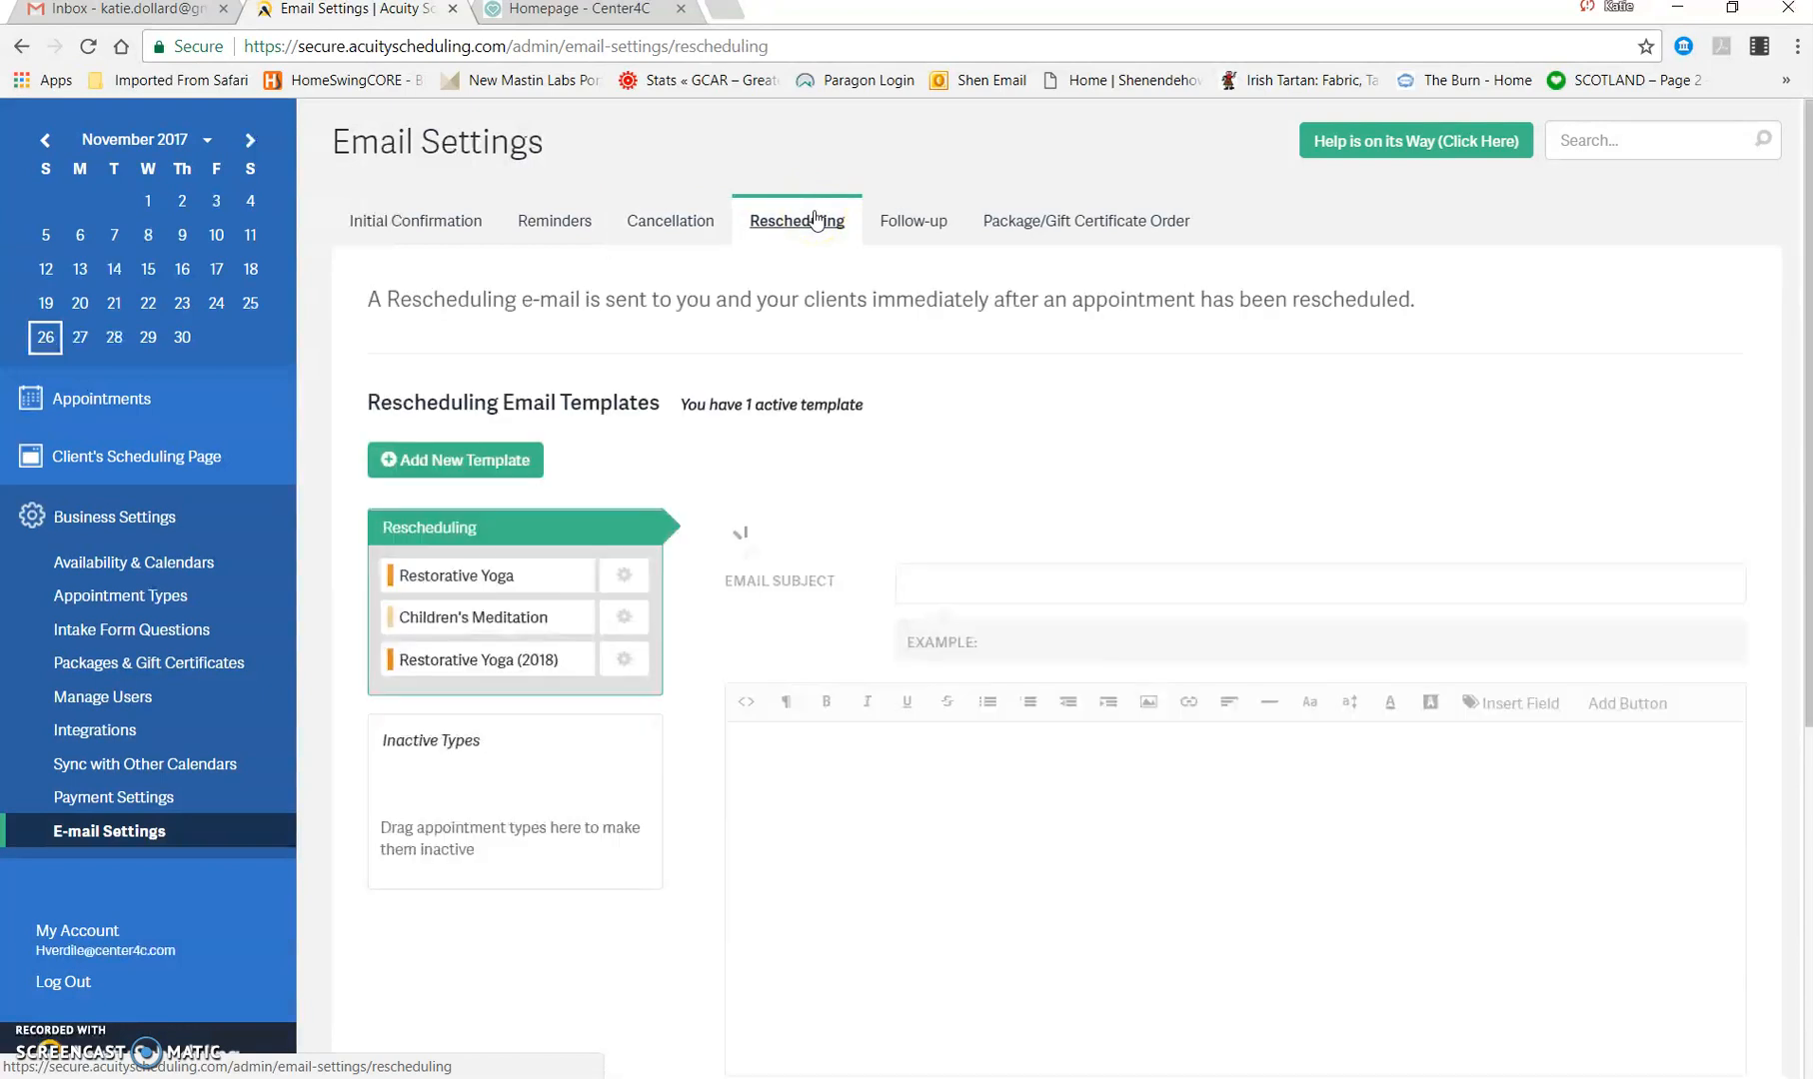
Step: Look through the payment settings, the Yoga Room calendar's availability, the appointment types and the intake form questions
{"action": "left_click", "coordinate": [163, 795]}
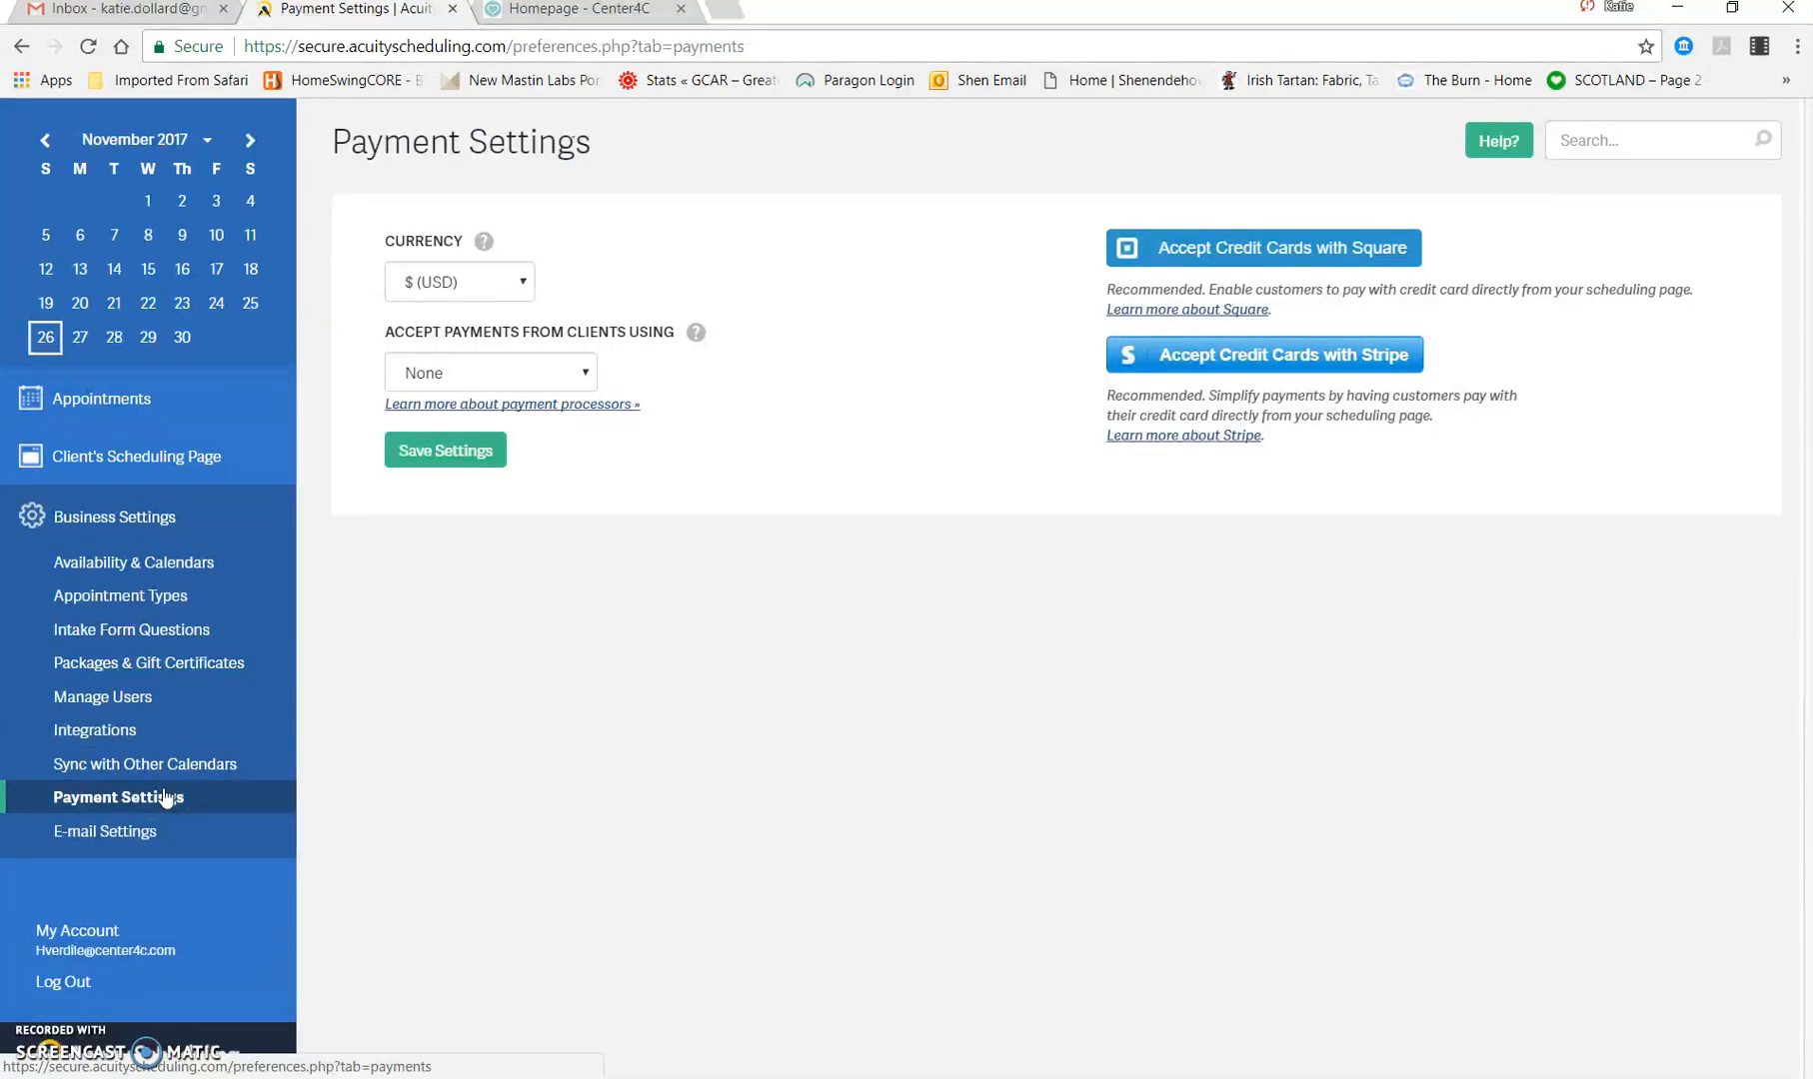
{"action": "left_click", "coordinate": [169, 563]}
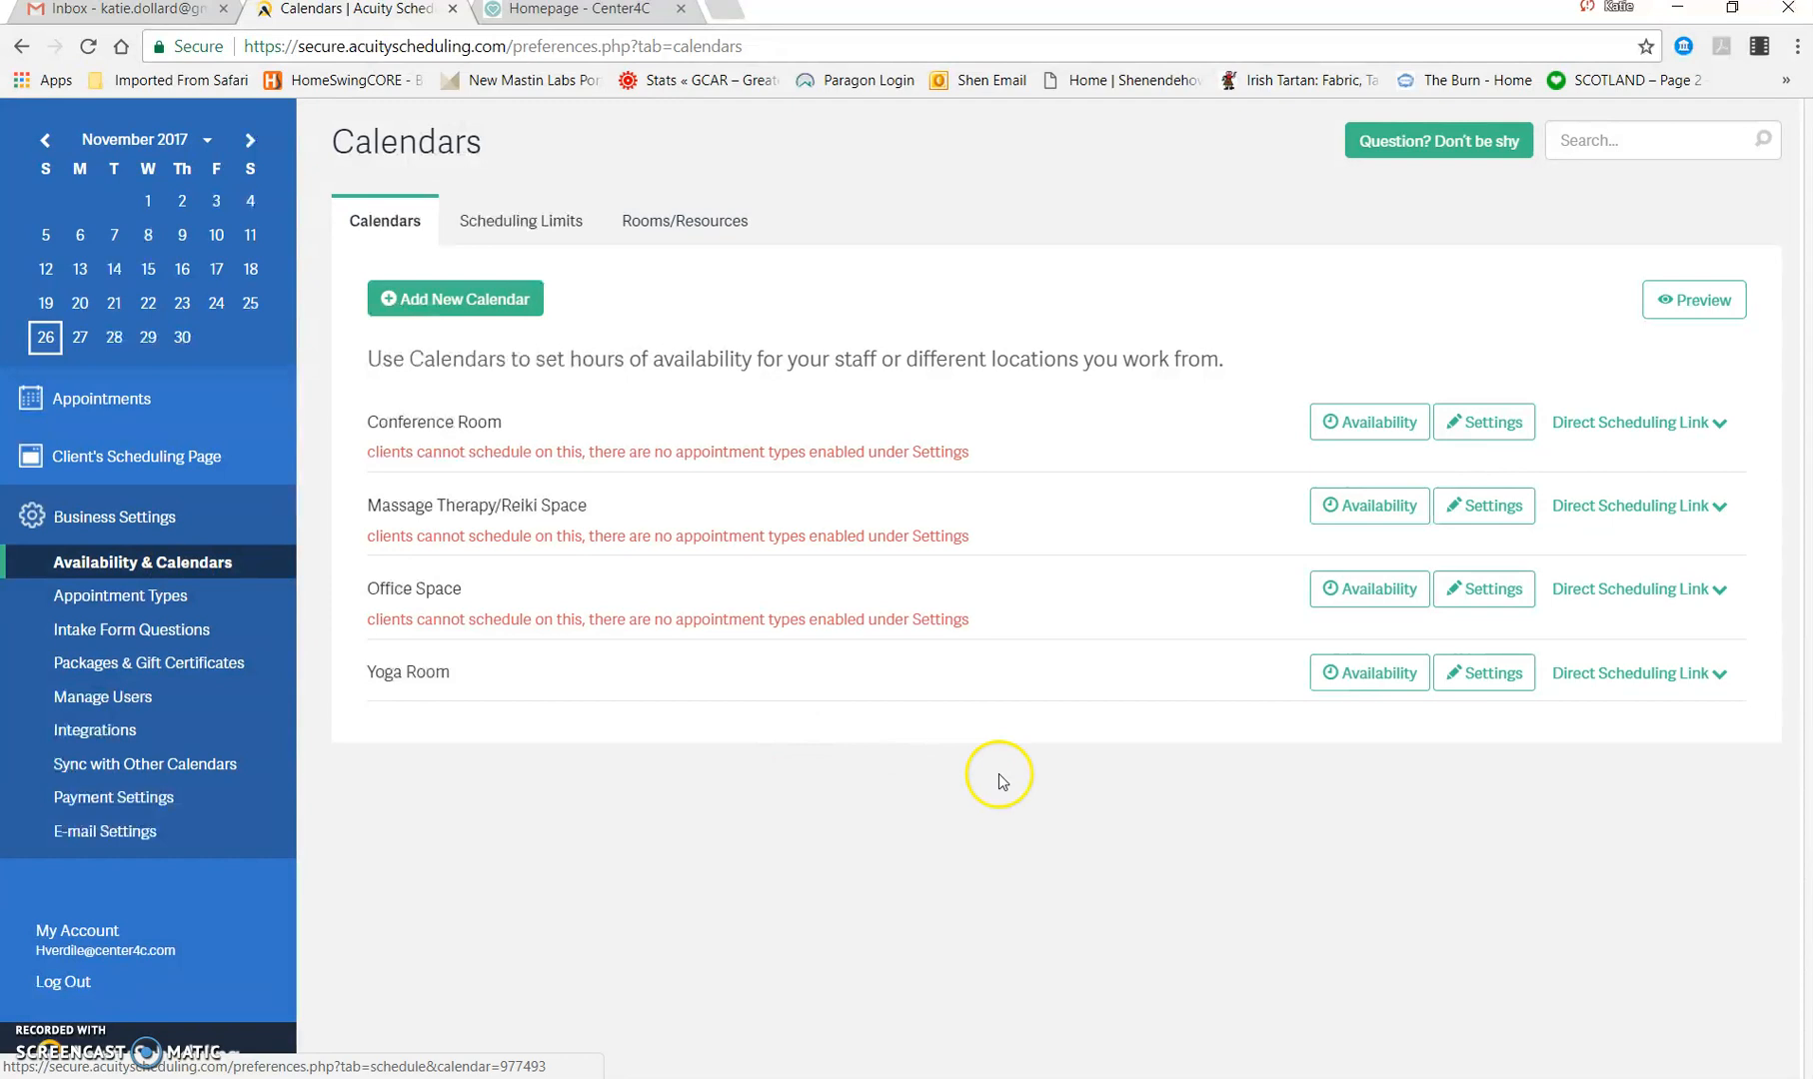
{"action": "left_click", "coordinate": [1389, 669]}
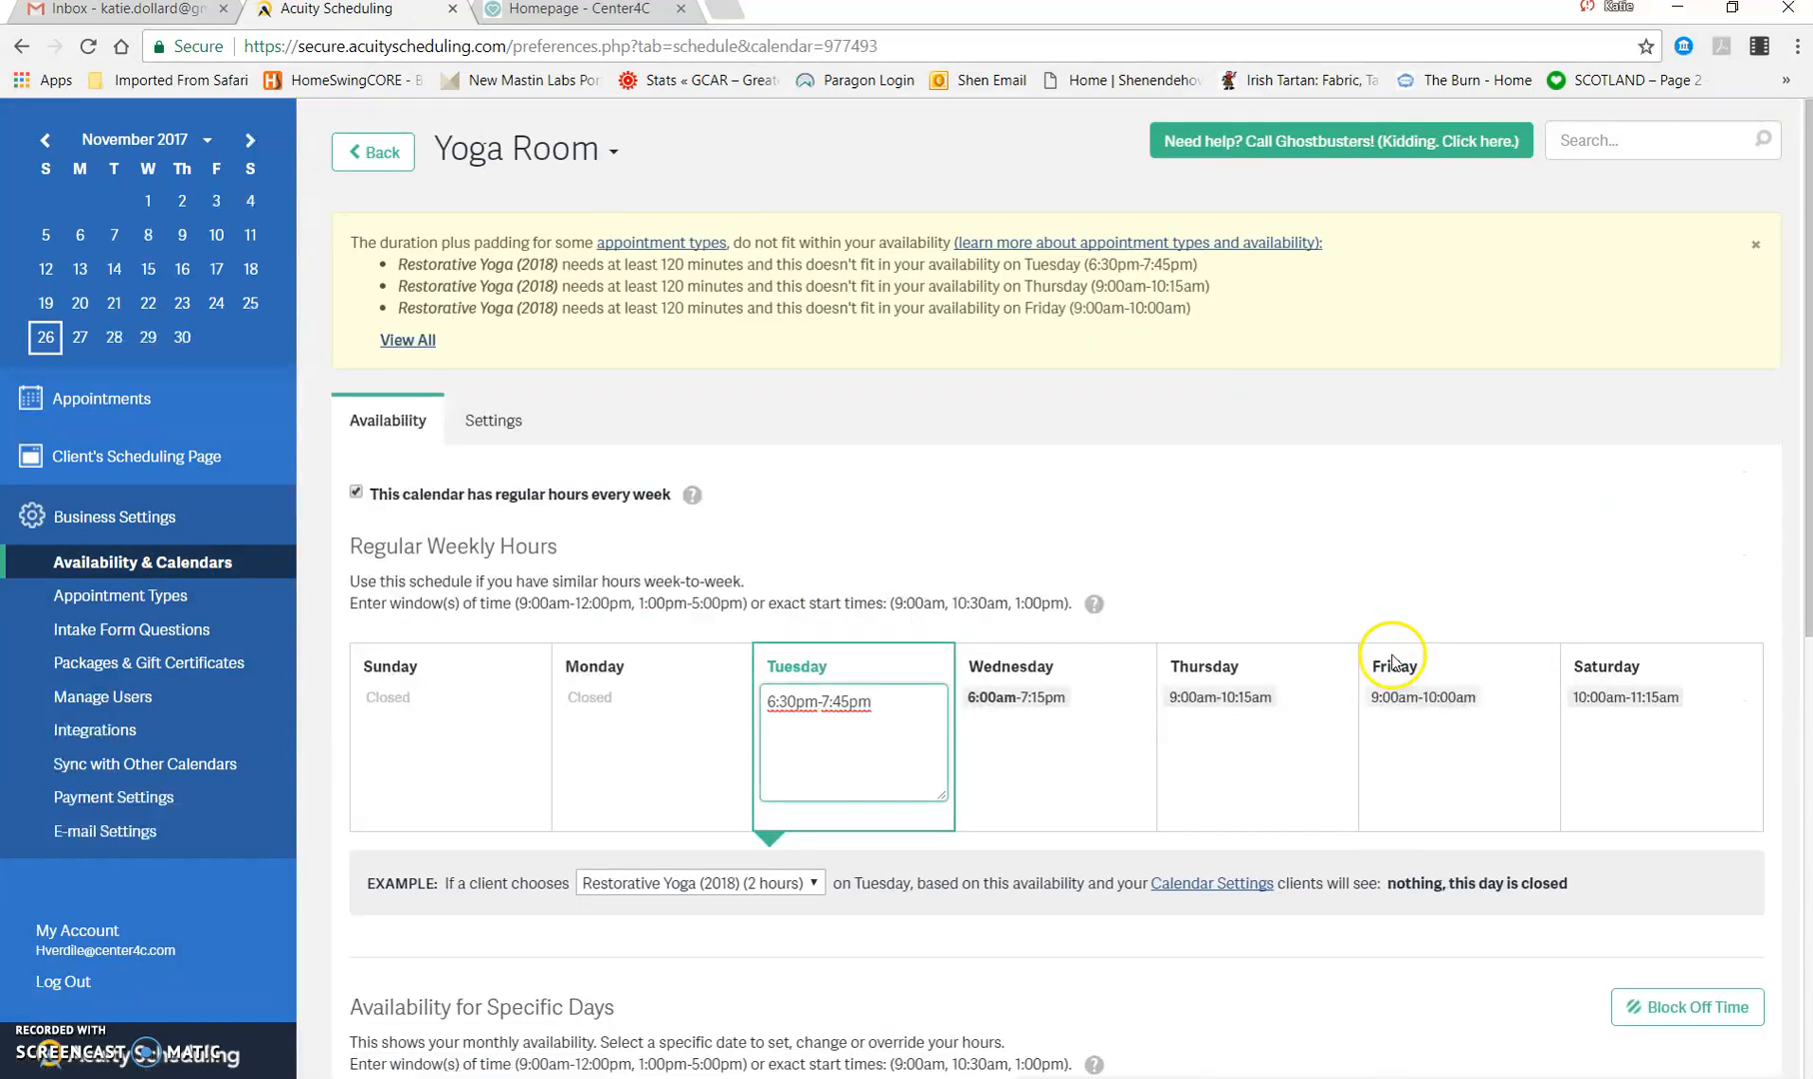
{"action": "left_click", "coordinate": [151, 589]}
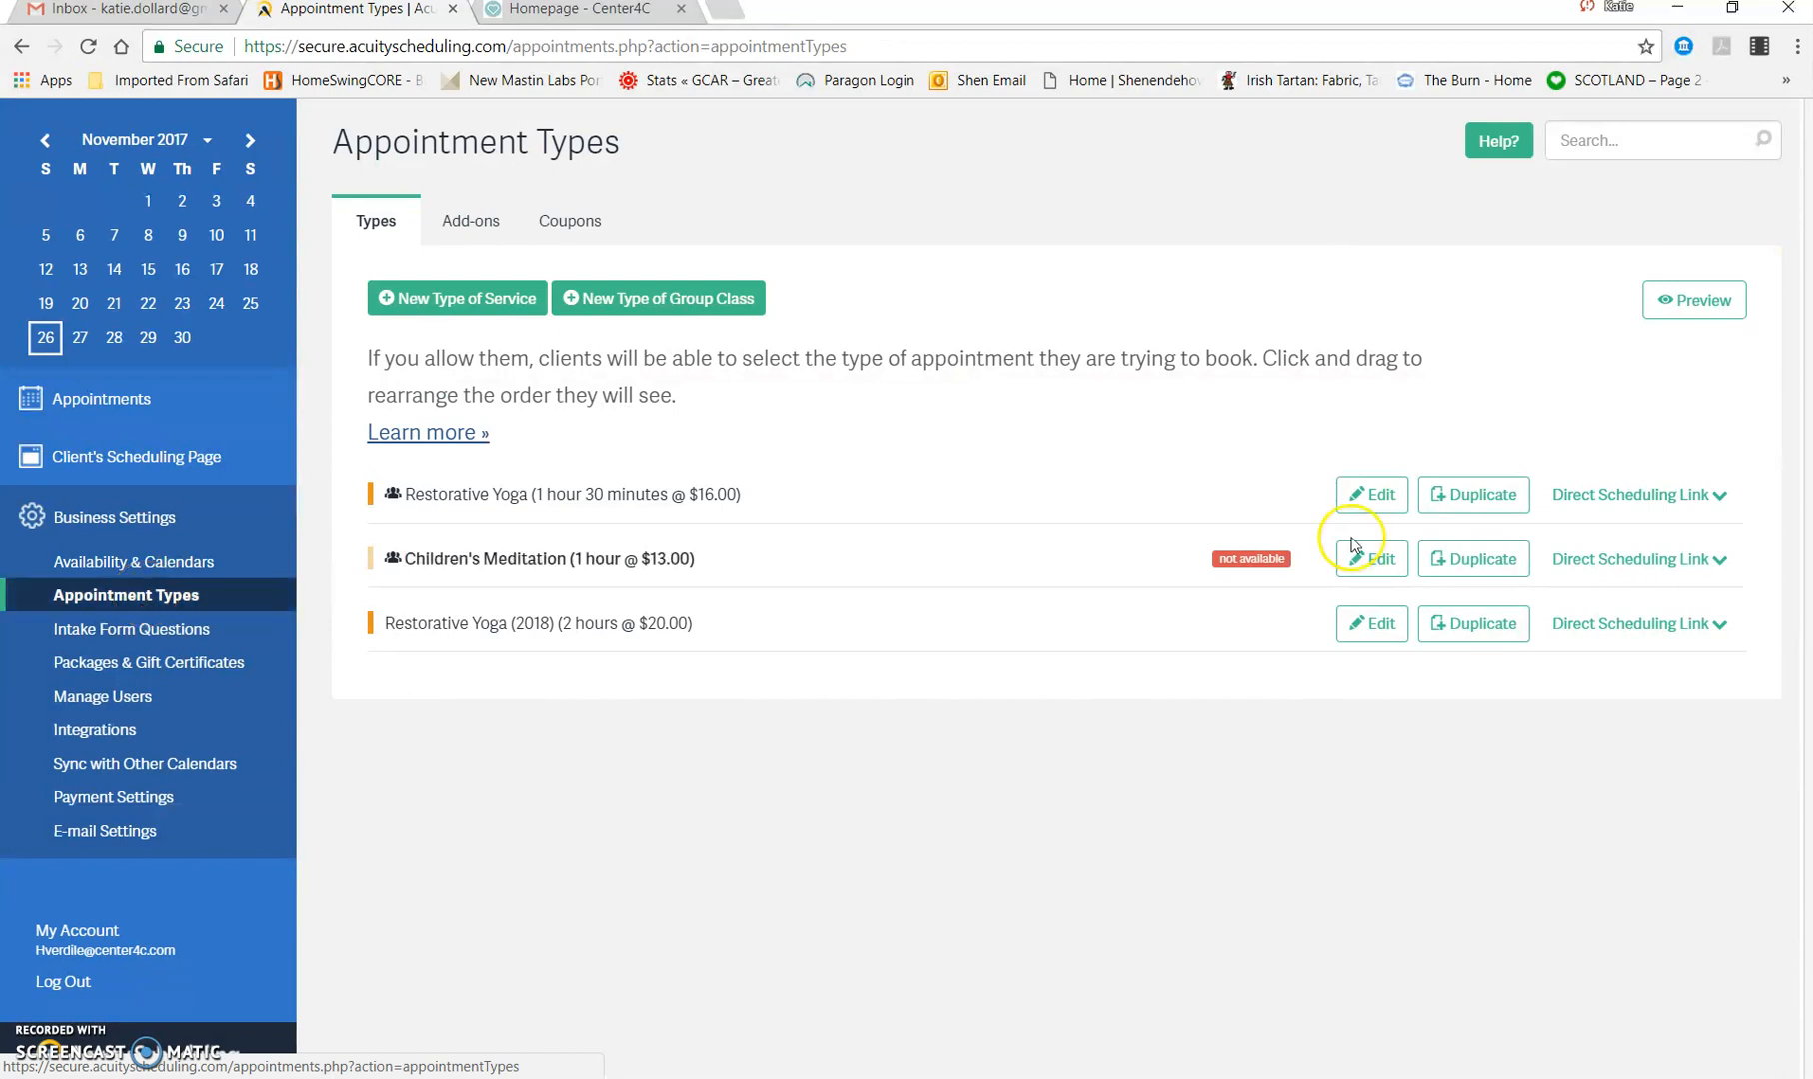
{"action": "left_click", "coordinate": [59, 632]}
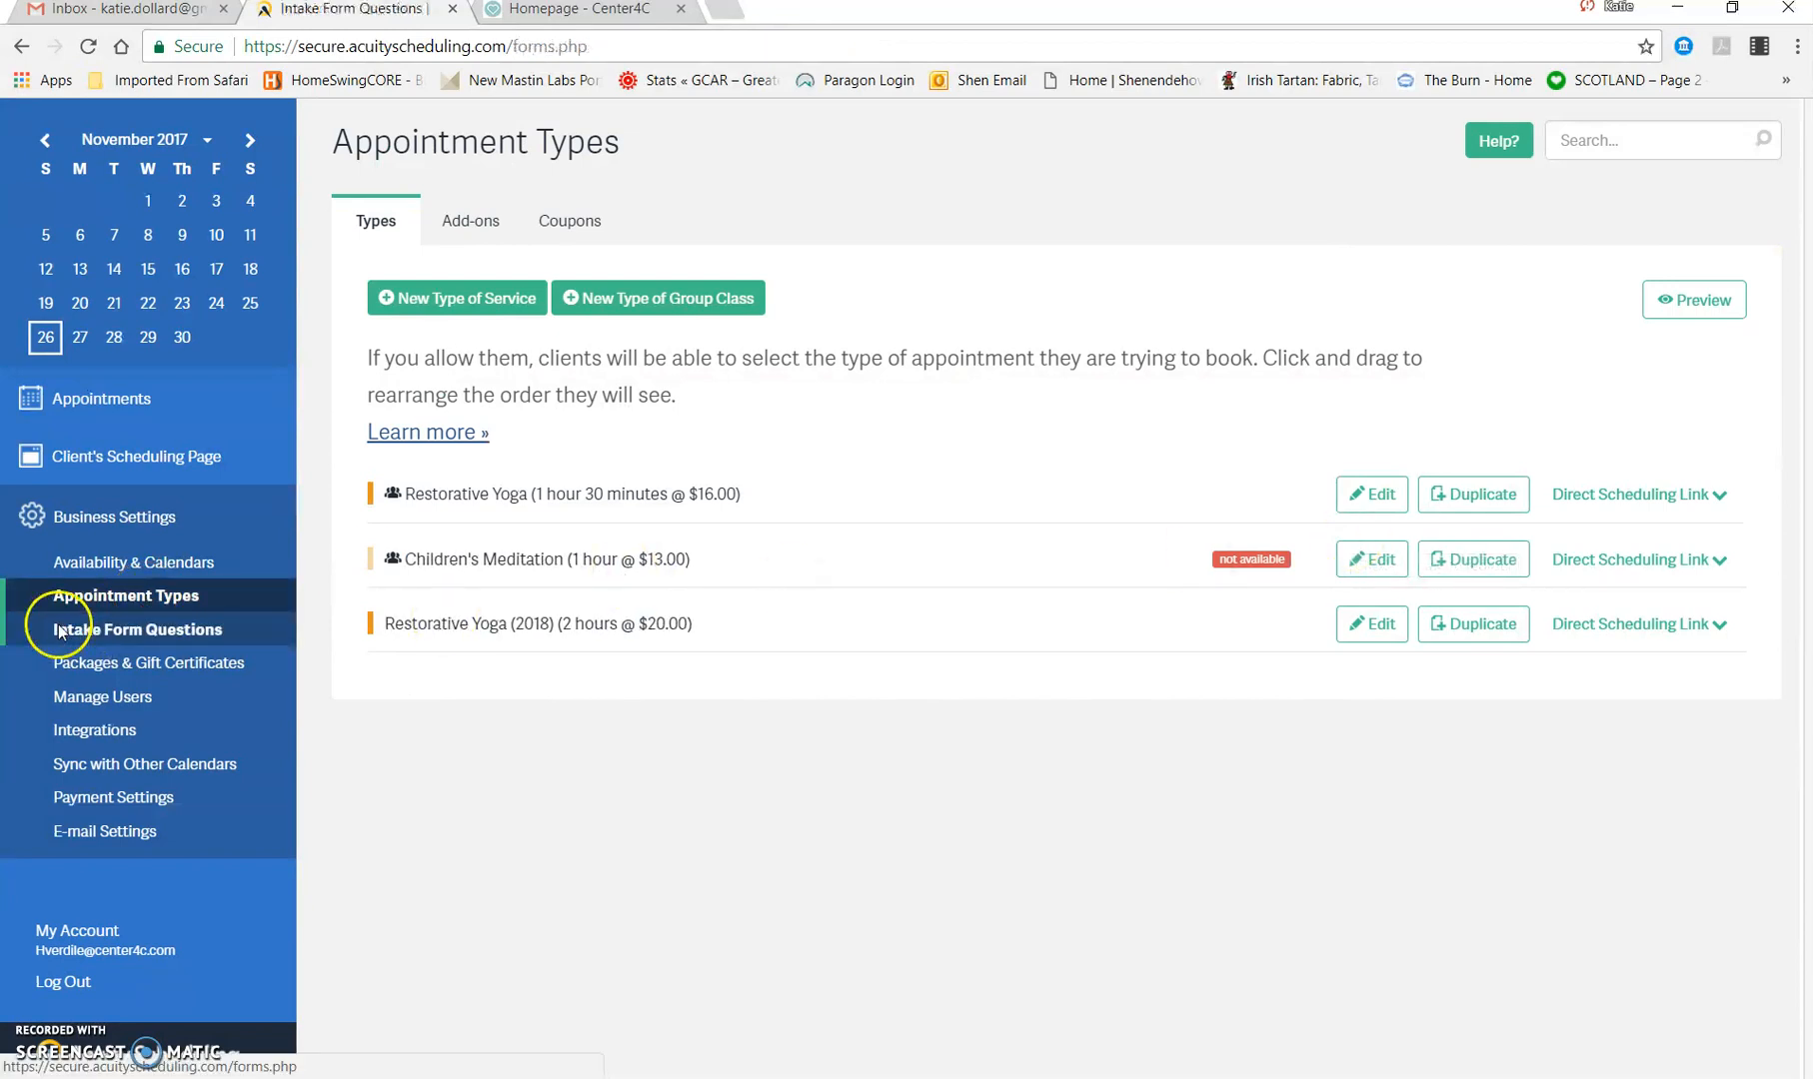
Step: Examine the Yoga Room calendar's regular weekly hours and its availability for specific days
{"action": "left_click", "coordinate": [162, 575]}
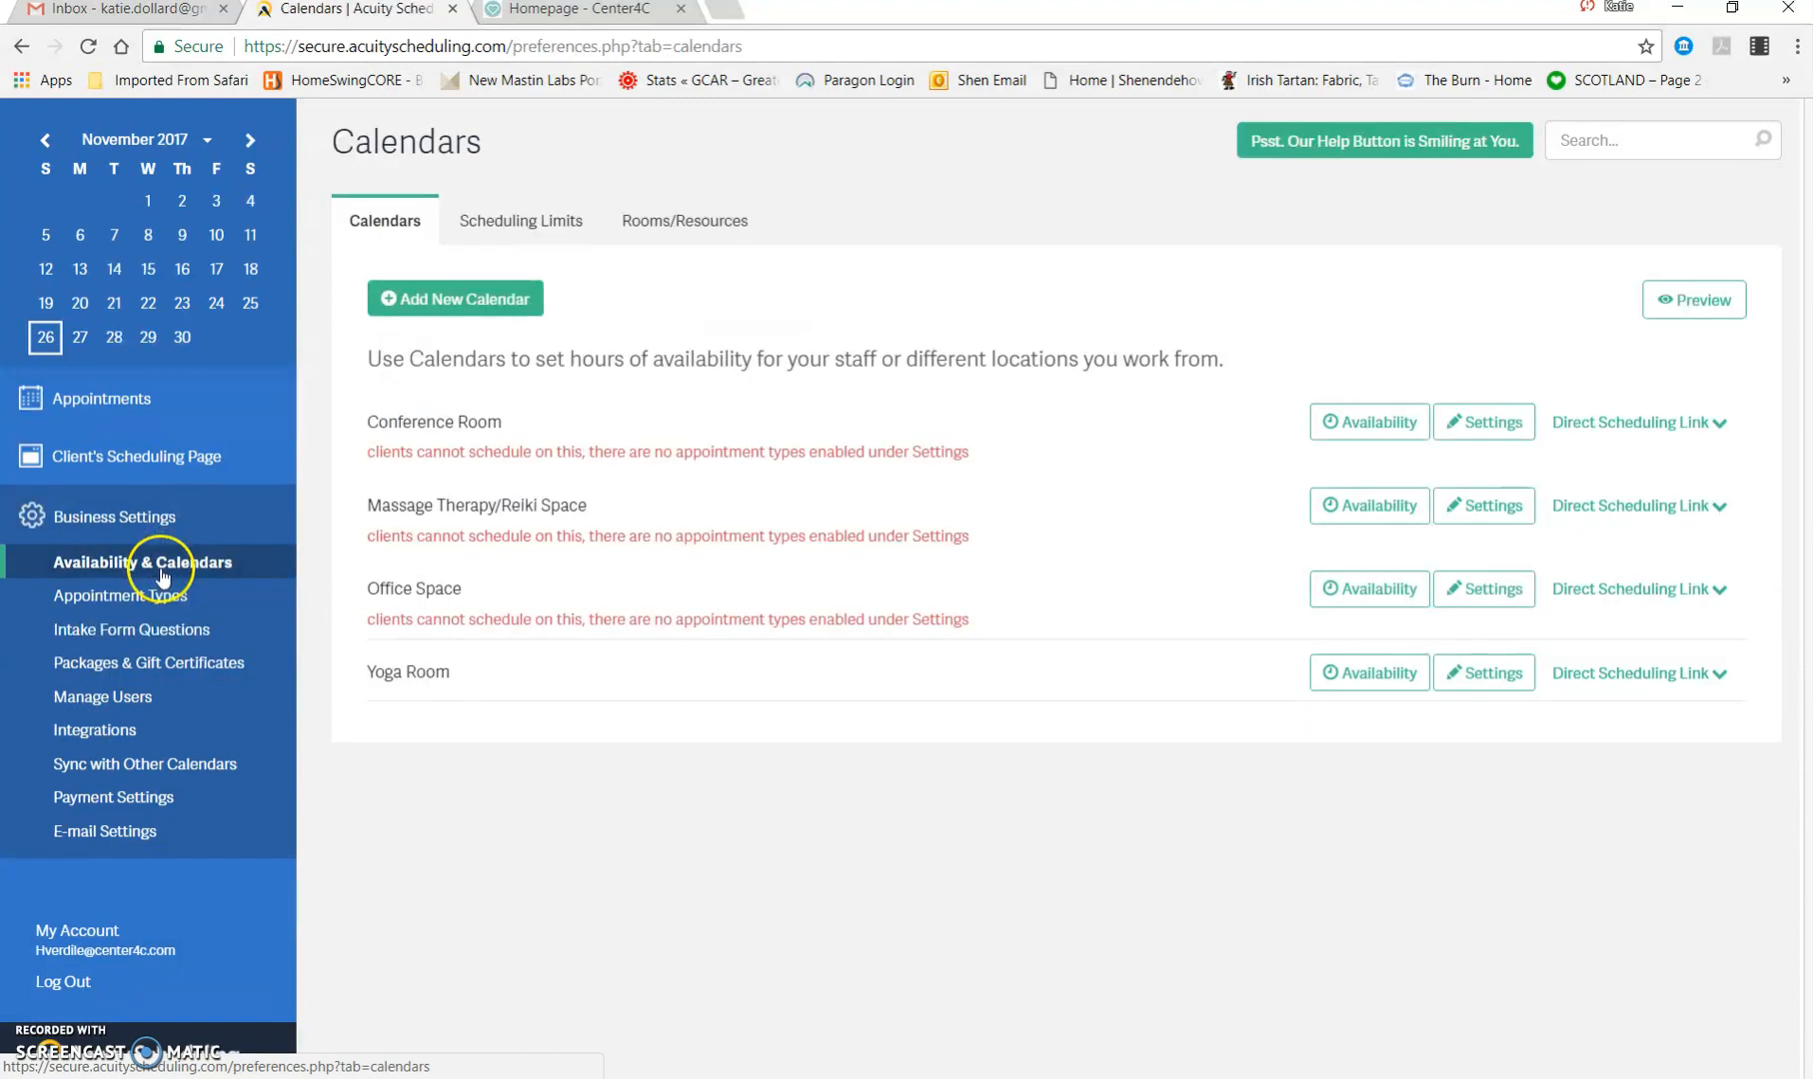
{"action": "left_click", "coordinate": [1367, 674]}
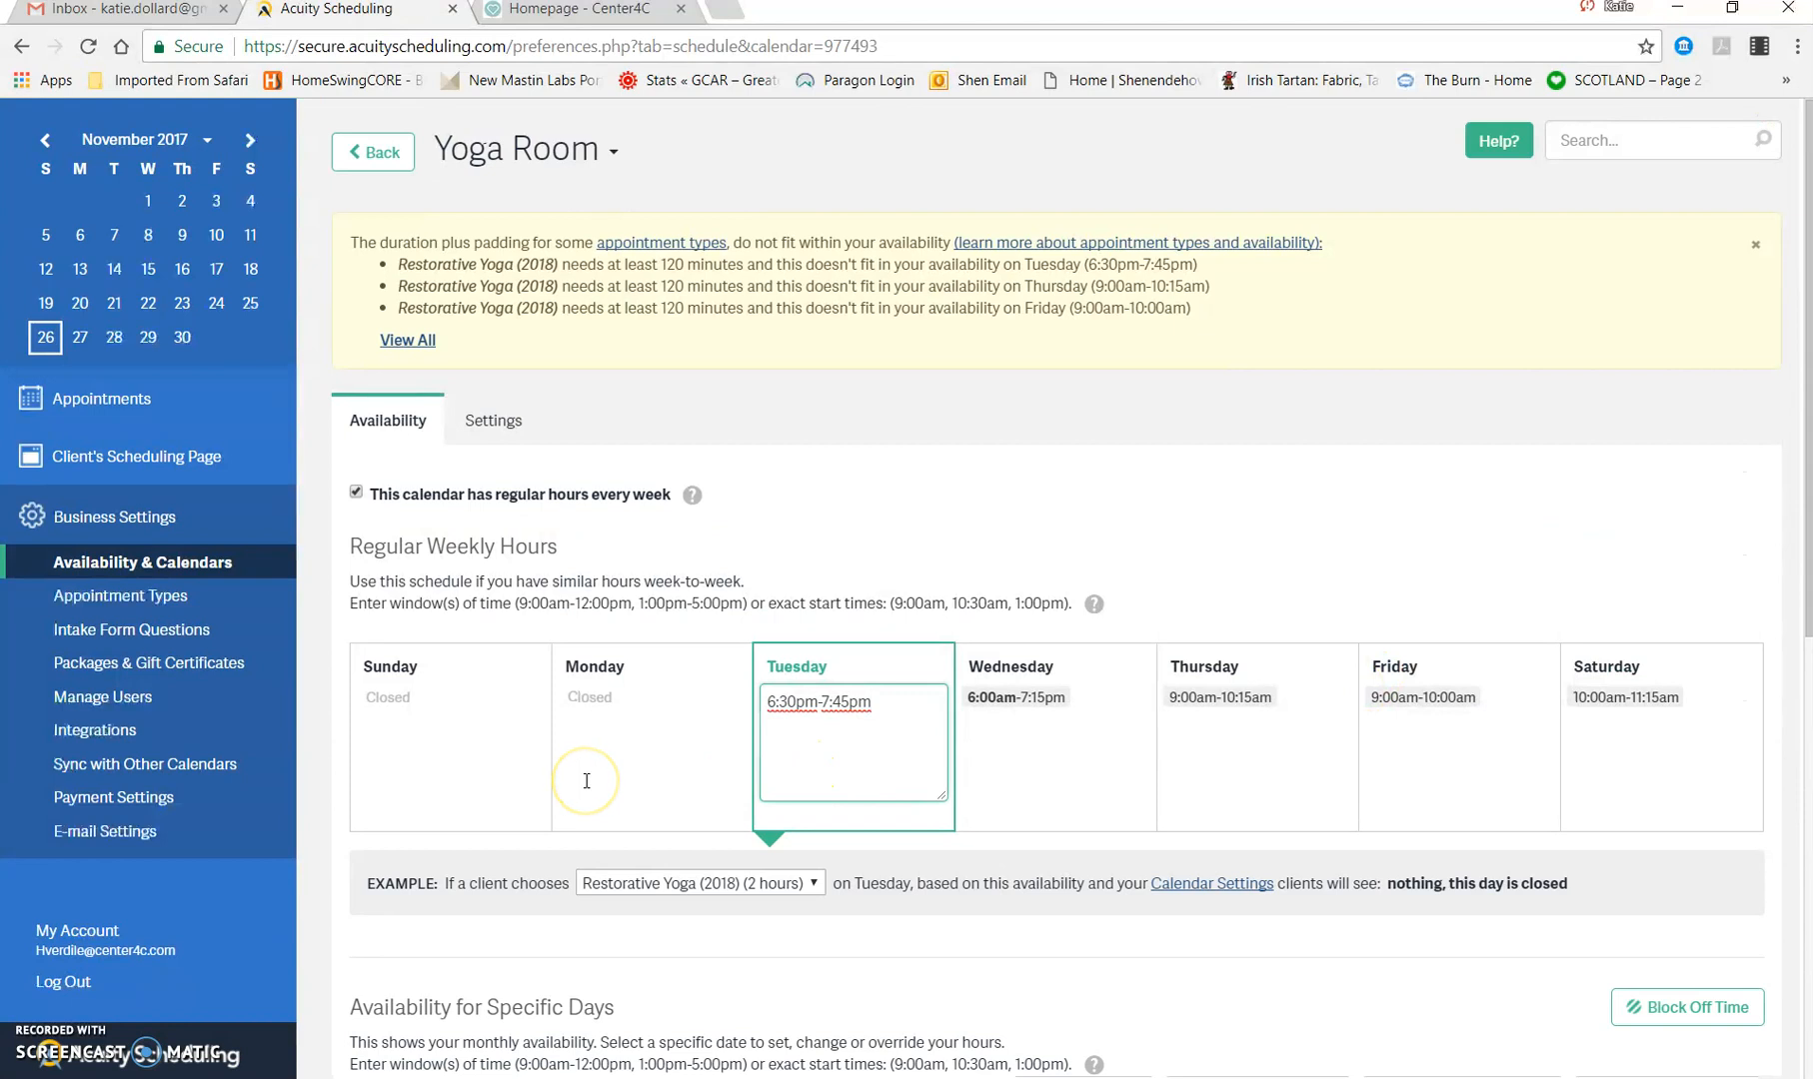
{"action": "scroll", "coordinate": [587, 781], "scroll_direction": "down", "scroll_amount": 2}
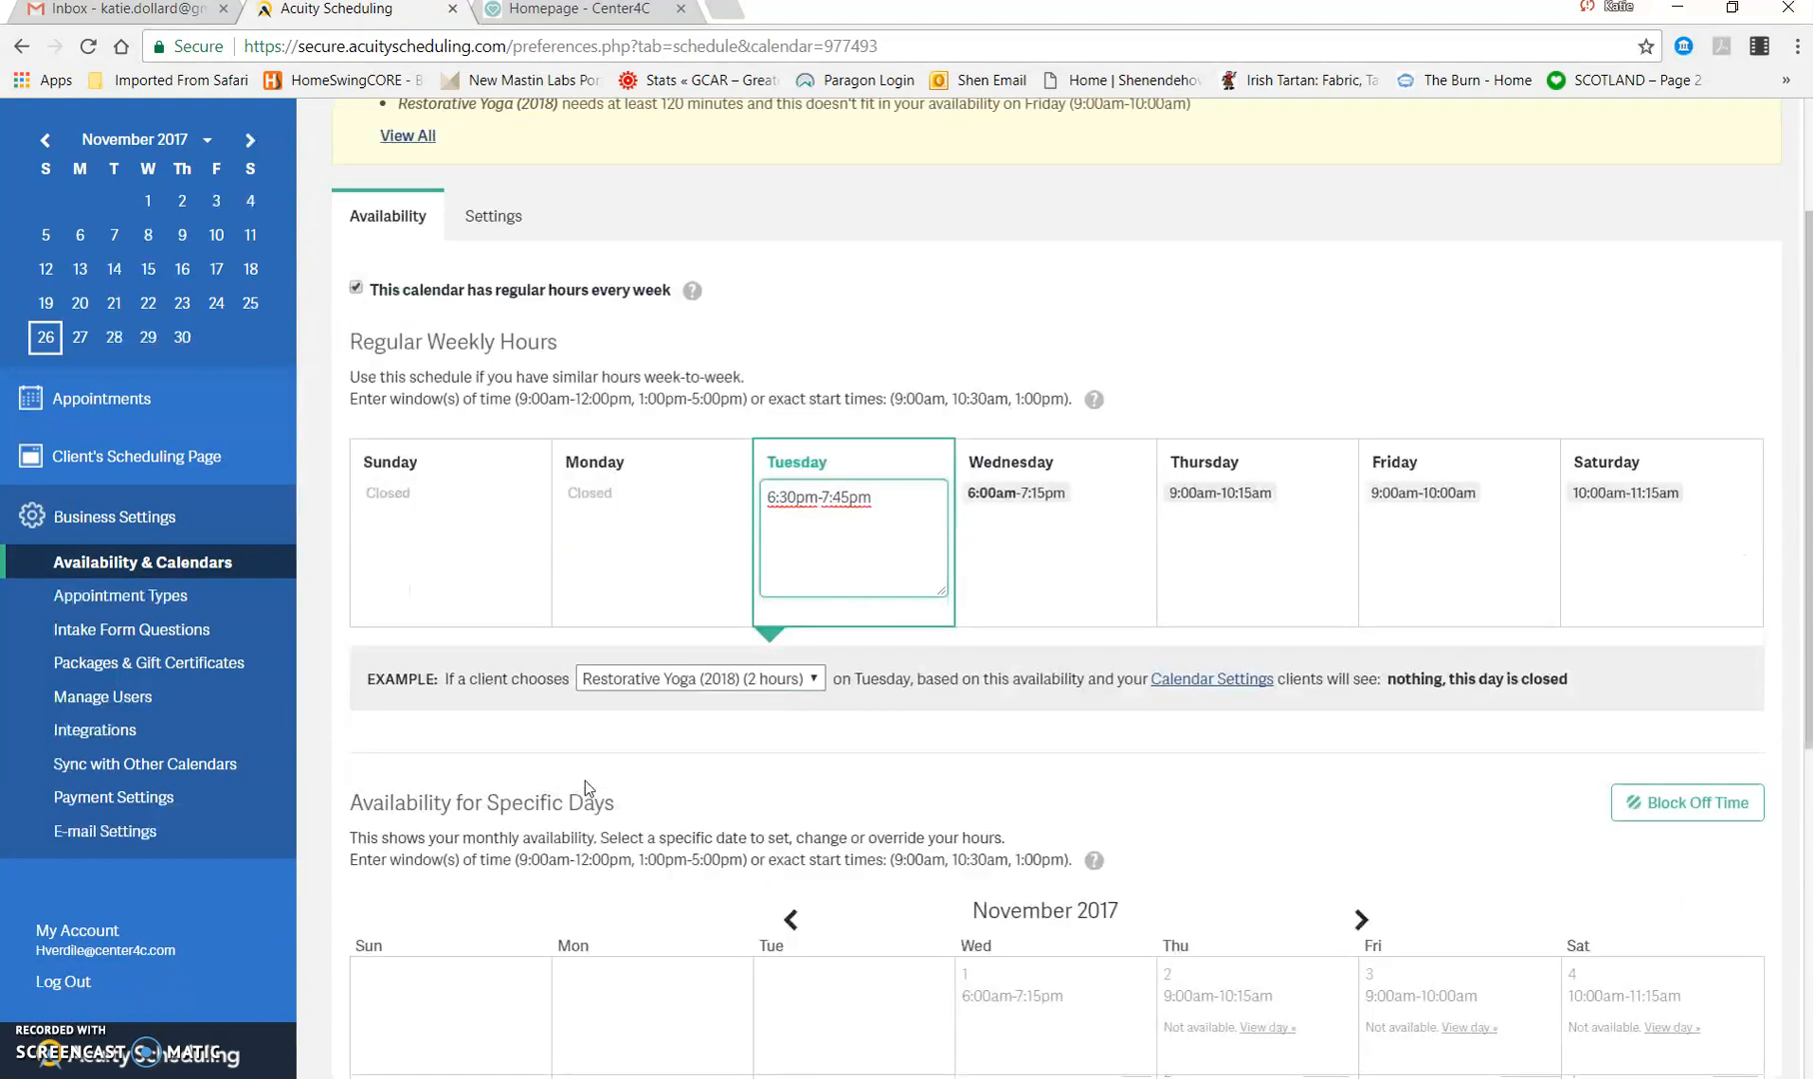
{"action": "scroll", "coordinate": [586, 785], "scroll_direction": "down", "scroll_amount": 4}
{"action": "scroll", "coordinate": [586, 788], "scroll_direction": "down", "scroll_amount": 2}
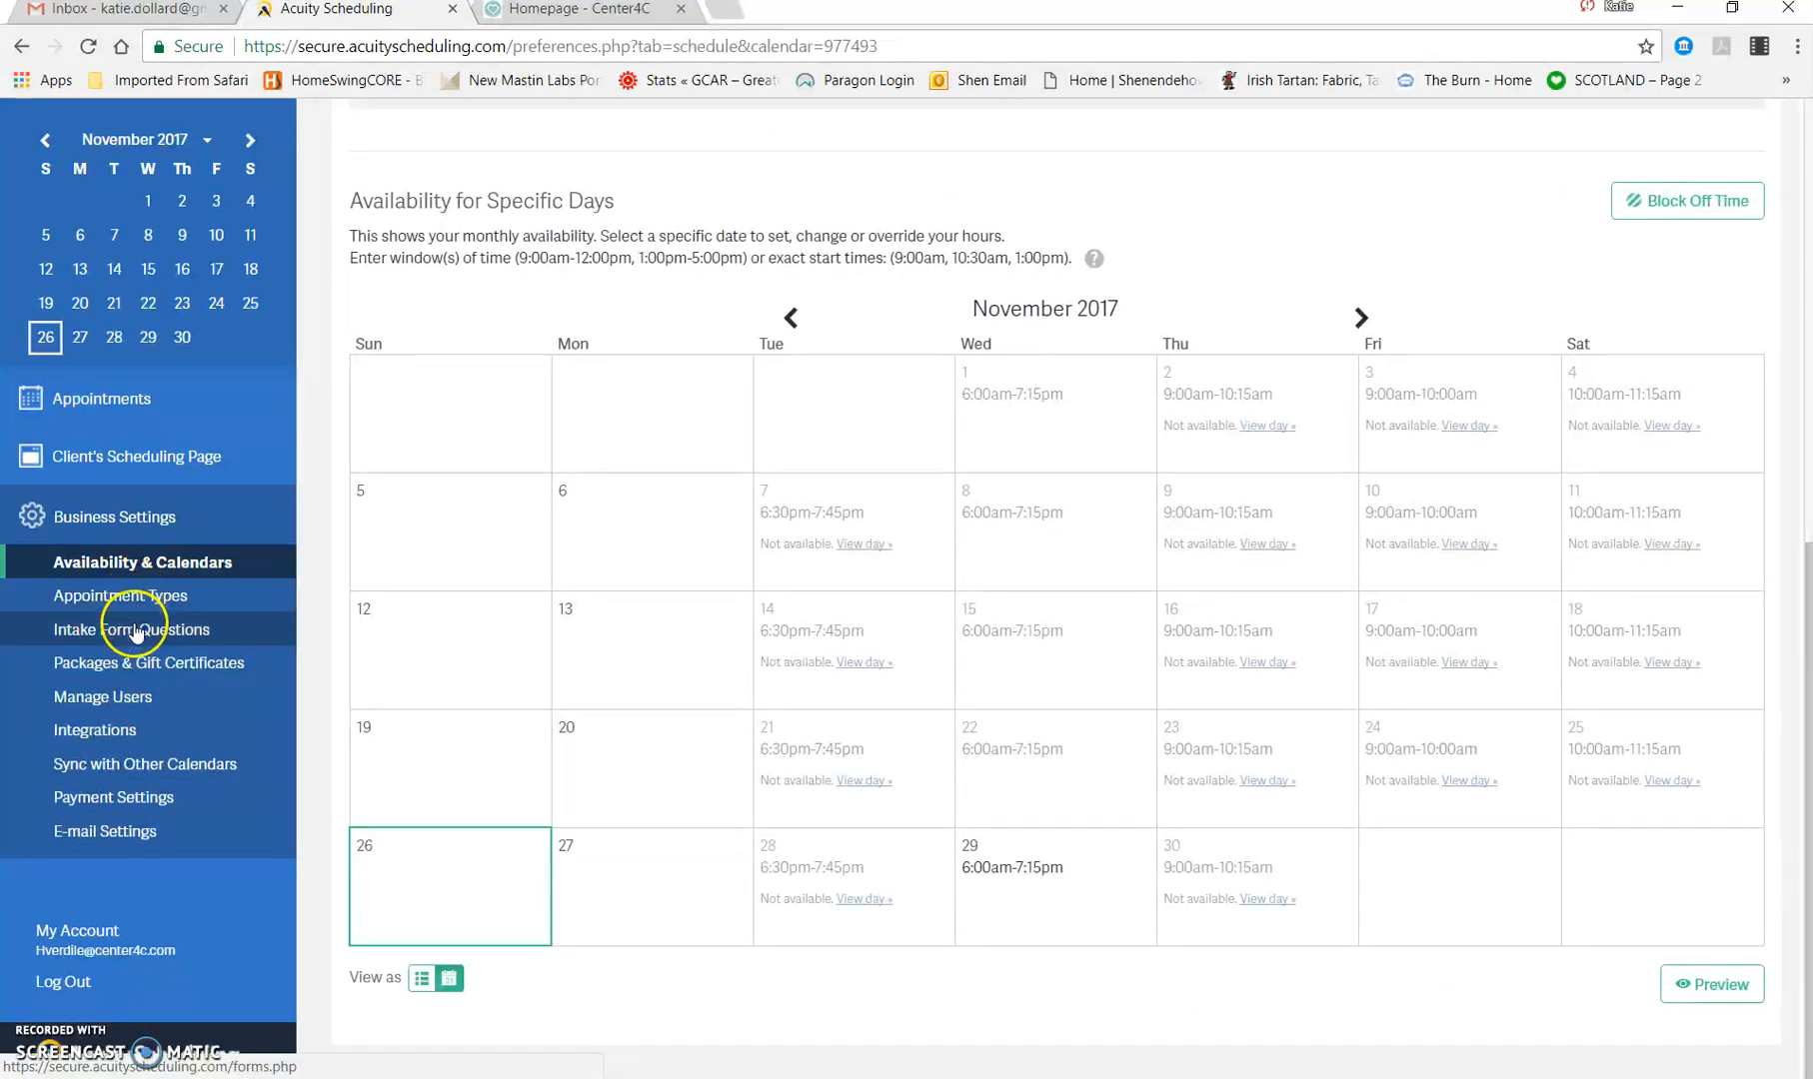
Step: Review the Restorative Yoga (2018) appointment type's details and its add-ons
{"action": "left_click", "coordinate": [168, 595]}
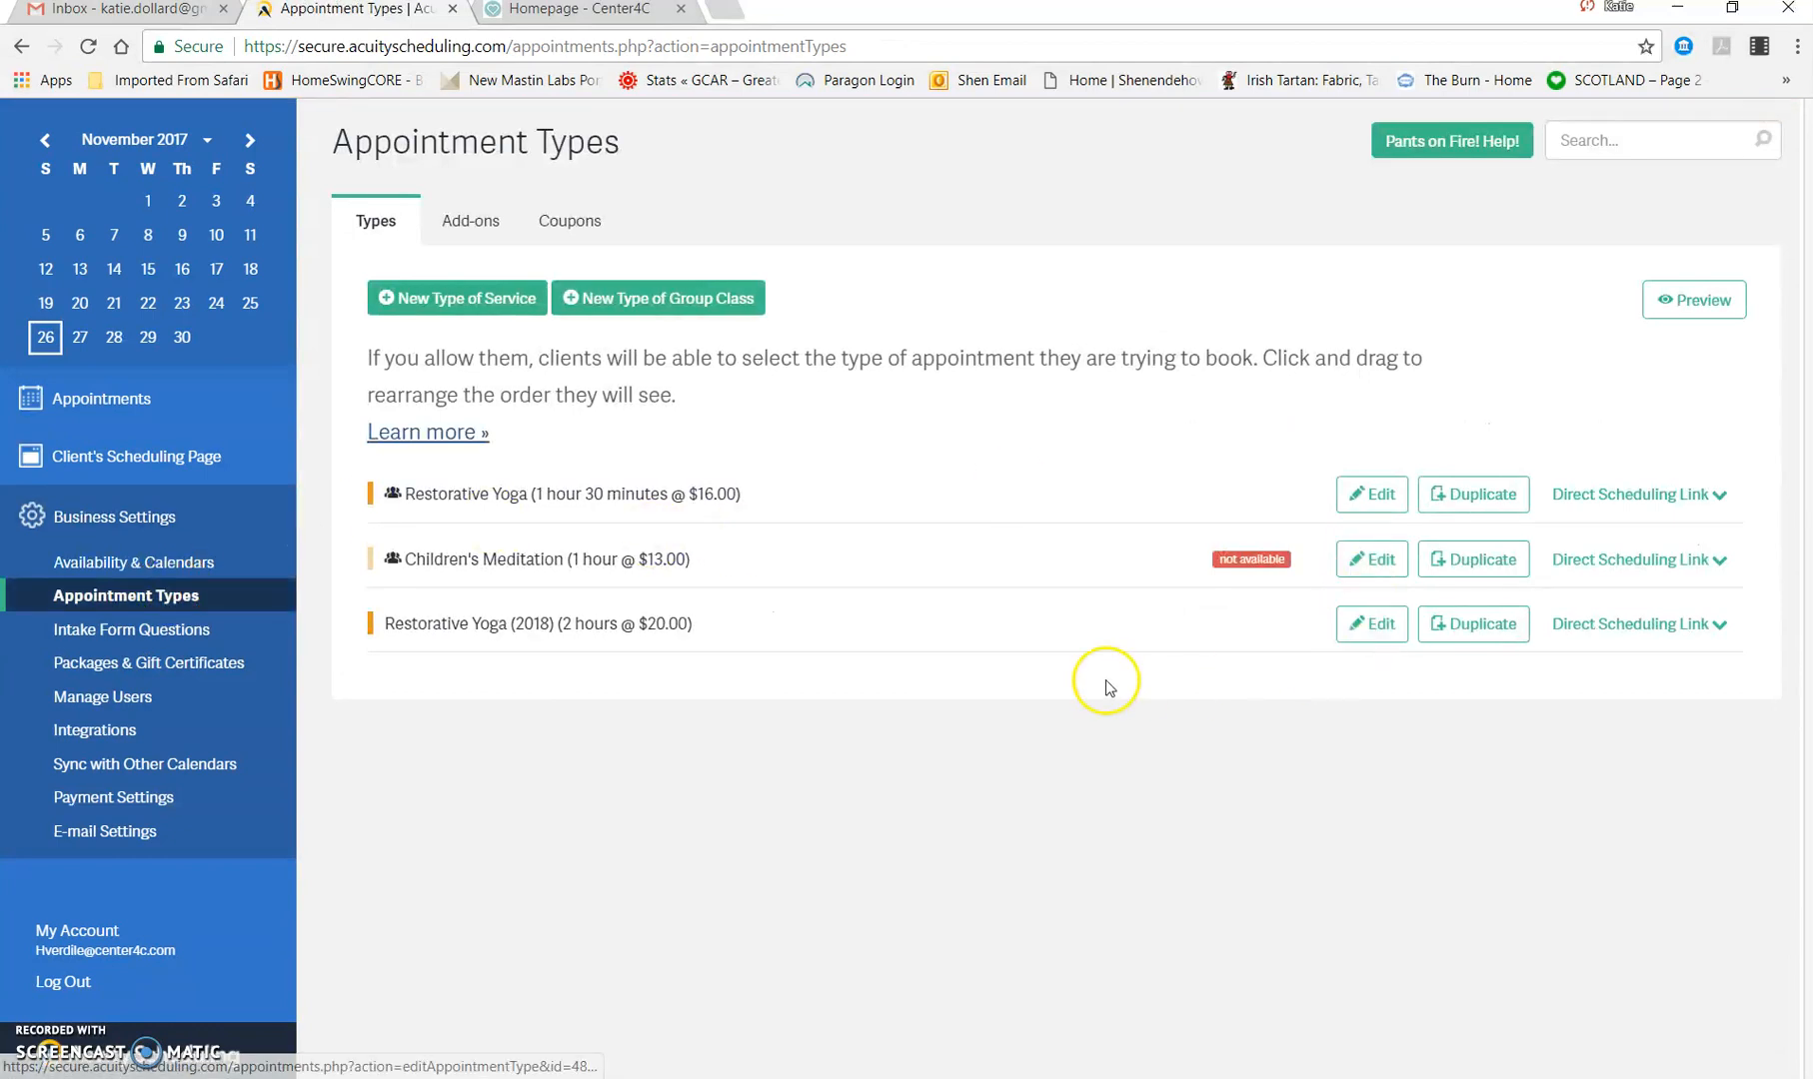
{"action": "left_click", "coordinate": [1380, 625]}
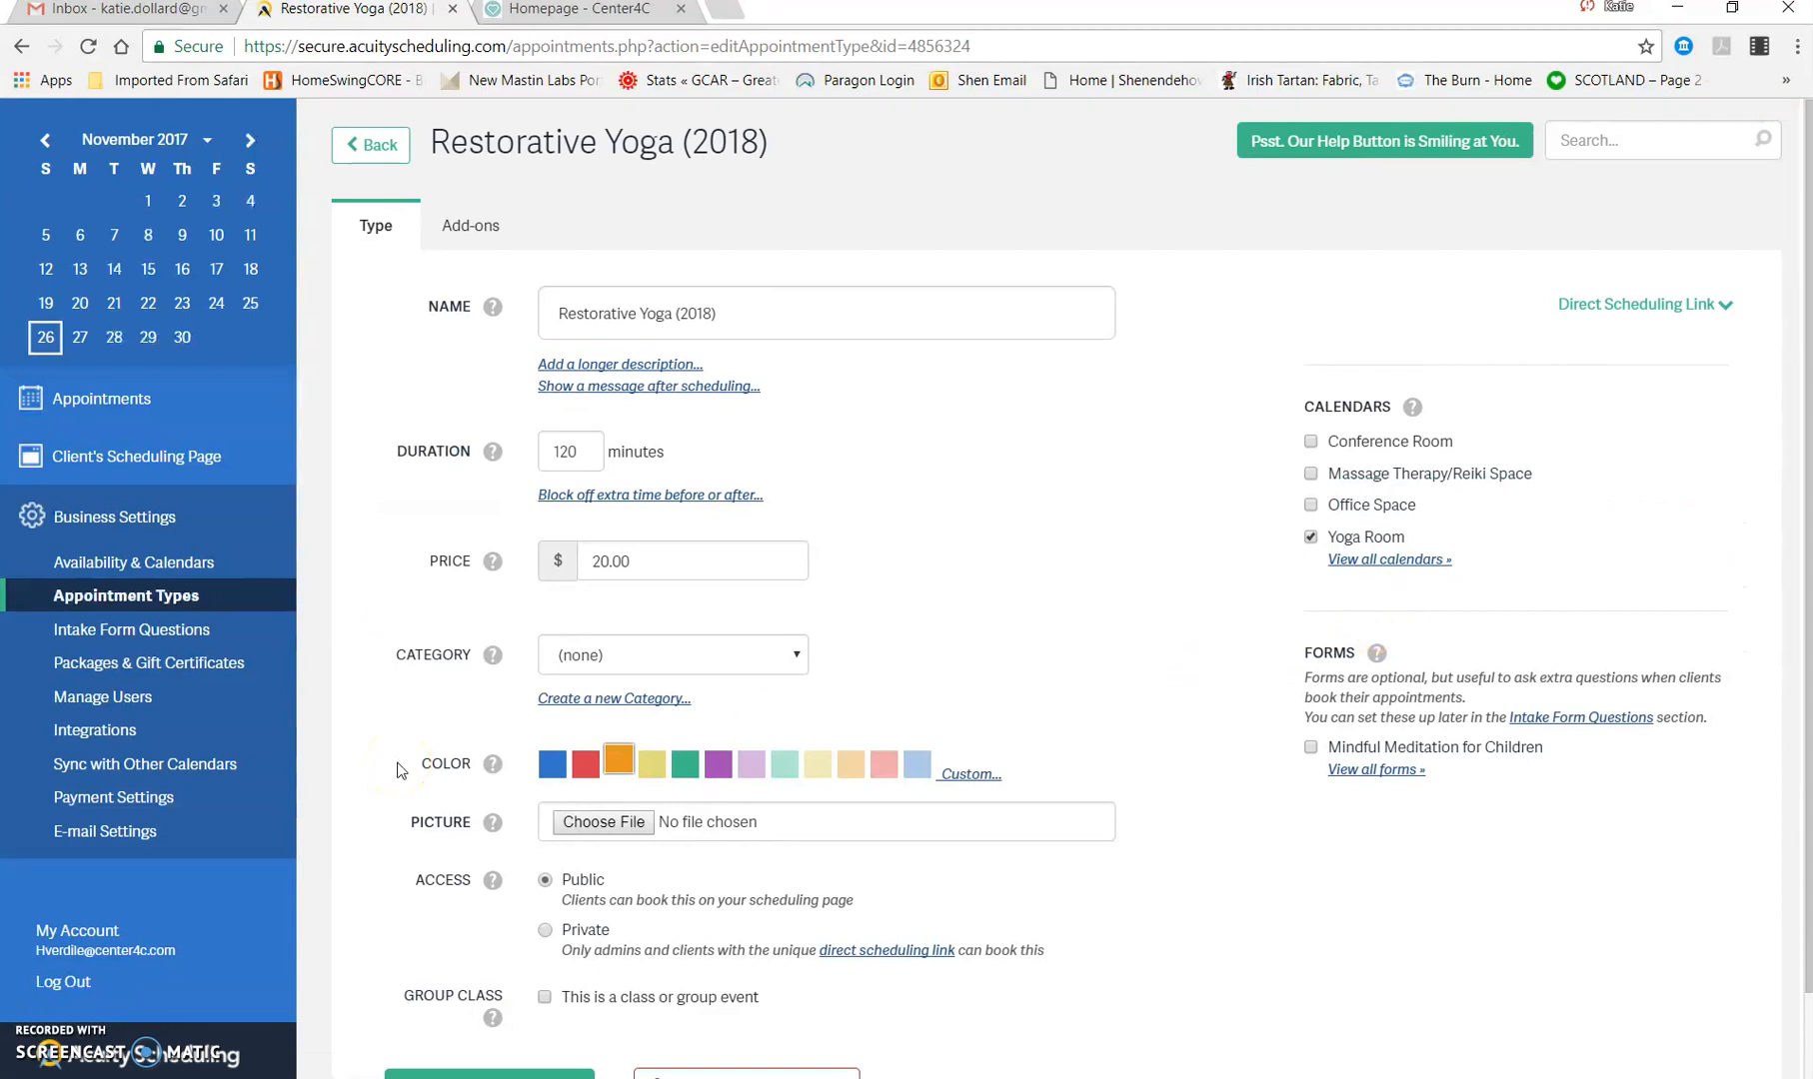
{"action": "scroll", "coordinate": [434, 650], "scroll_direction": "down", "scroll_amount": 1}
{"action": "scroll", "coordinate": [435, 650], "scroll_direction": "up", "scroll_amount": 1}
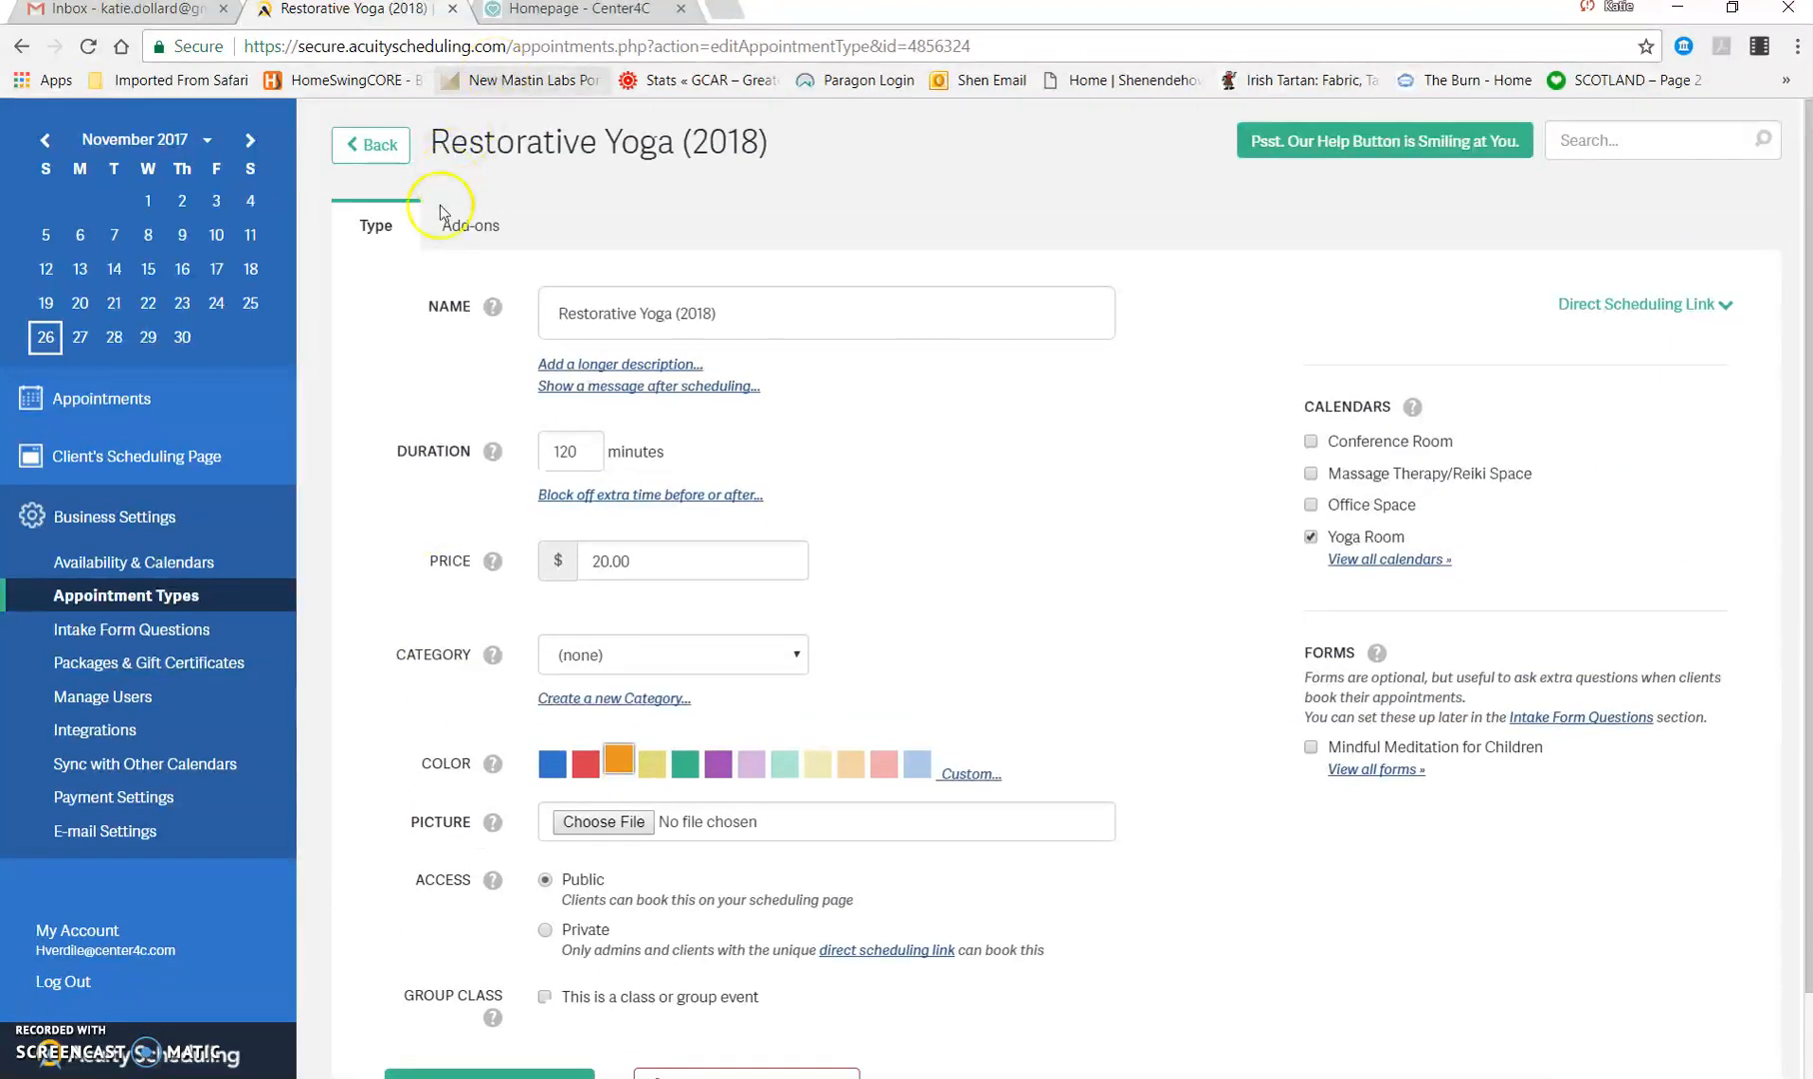
{"action": "left_click", "coordinate": [460, 236]}
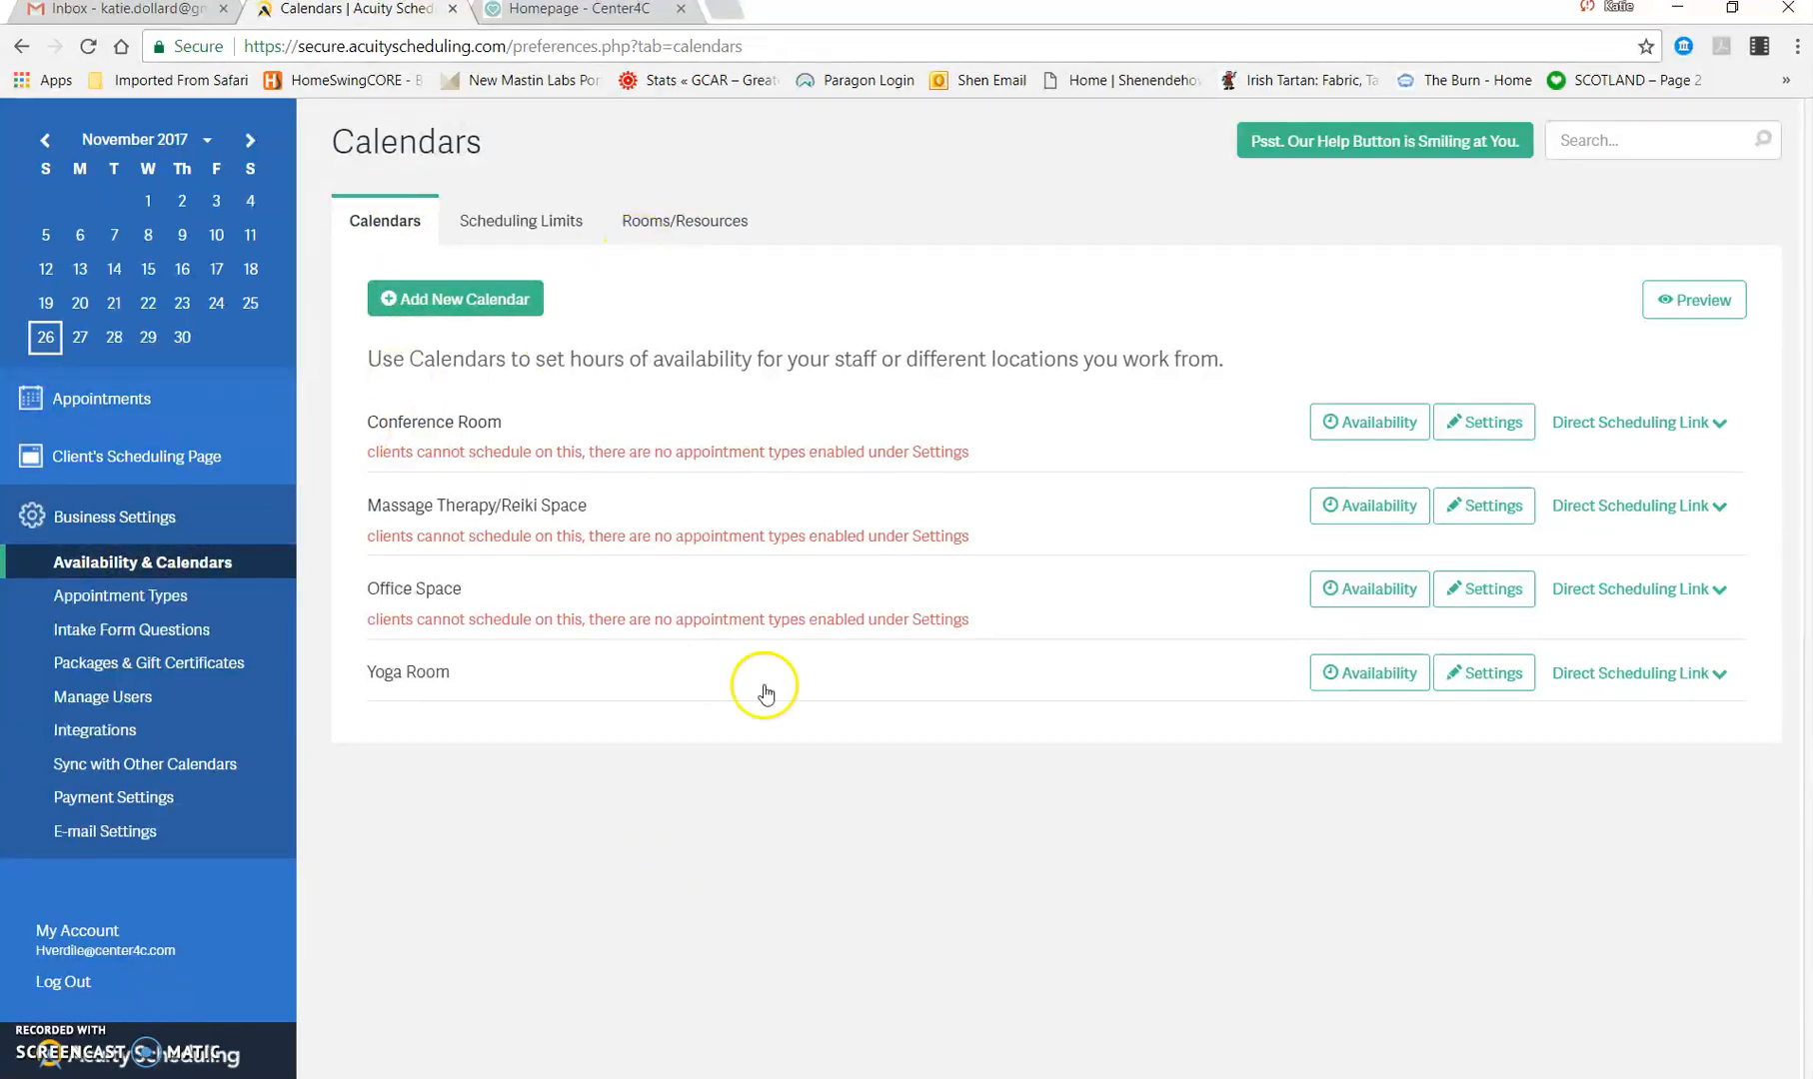
Step: Examine the Yoga Room calendar's settings, including its notification contacts, location, double booking and enabled appointment types
{"action": "left_click", "coordinate": [1490, 675]}
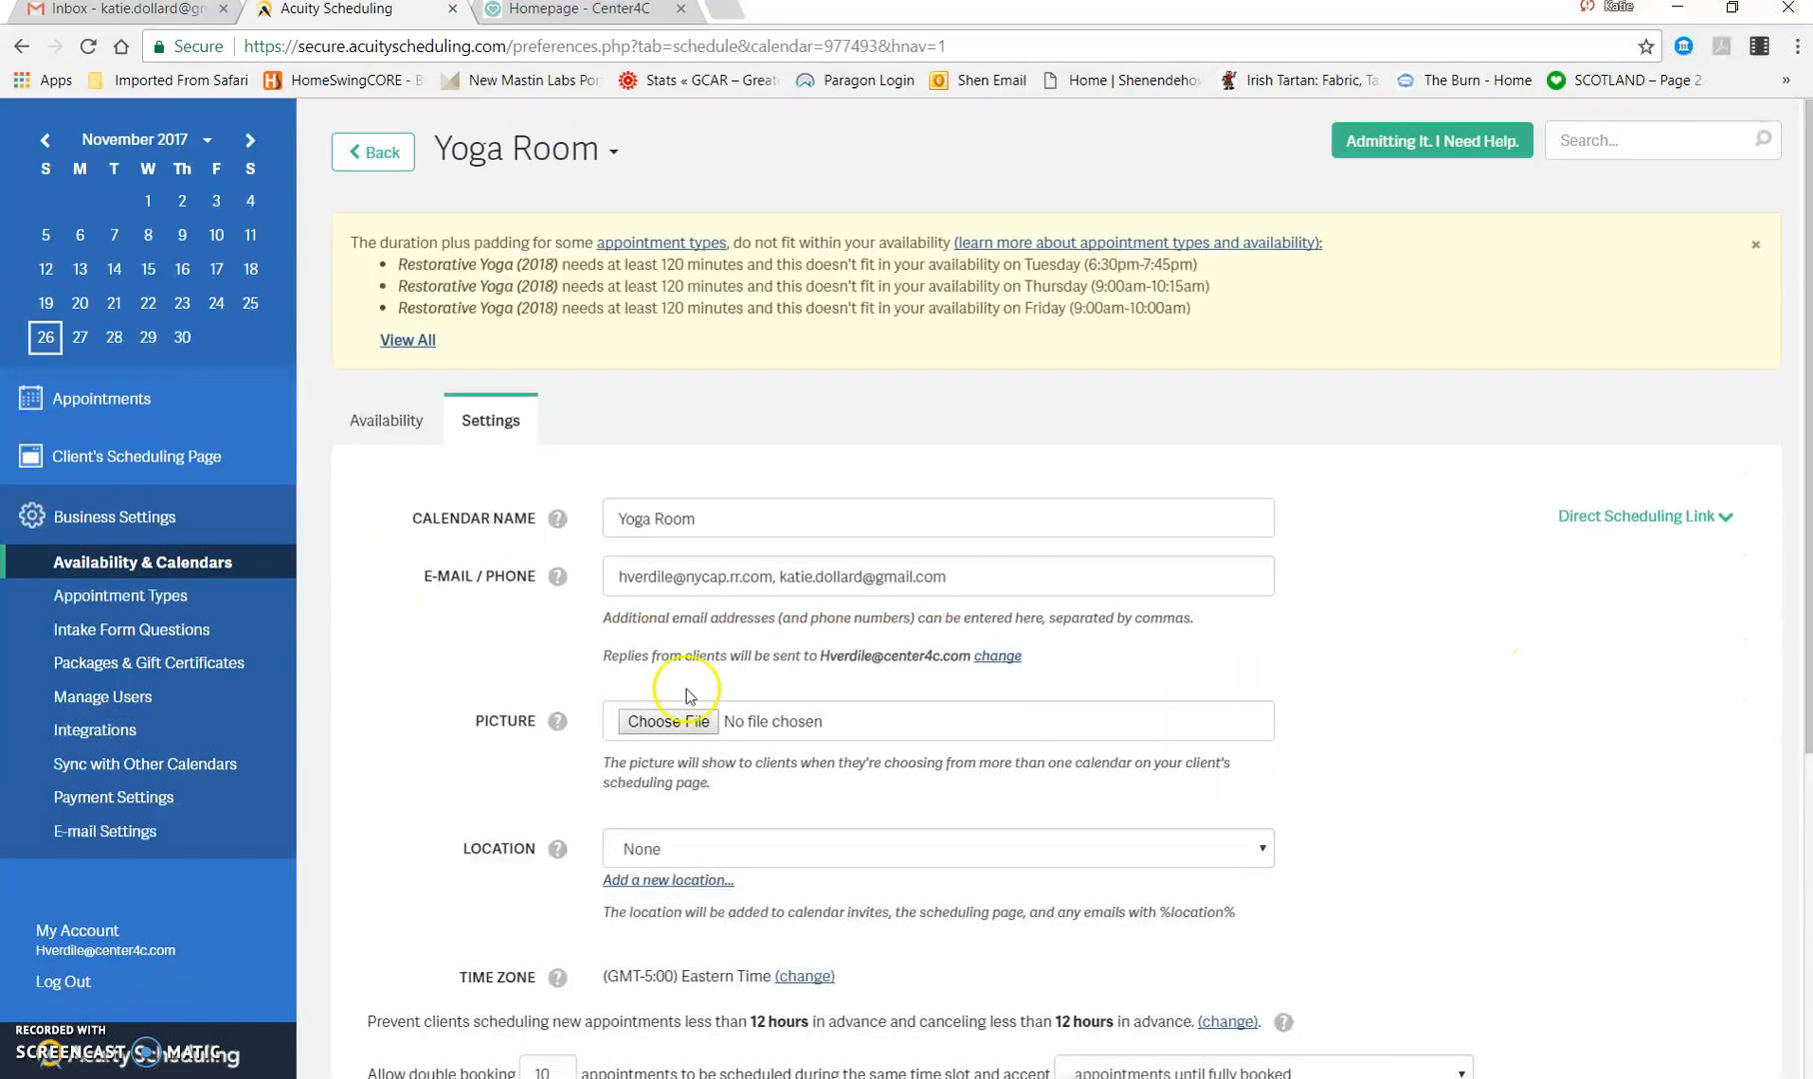
{"action": "scroll", "coordinate": [393, 726], "scroll_direction": "down", "scroll_amount": 2}
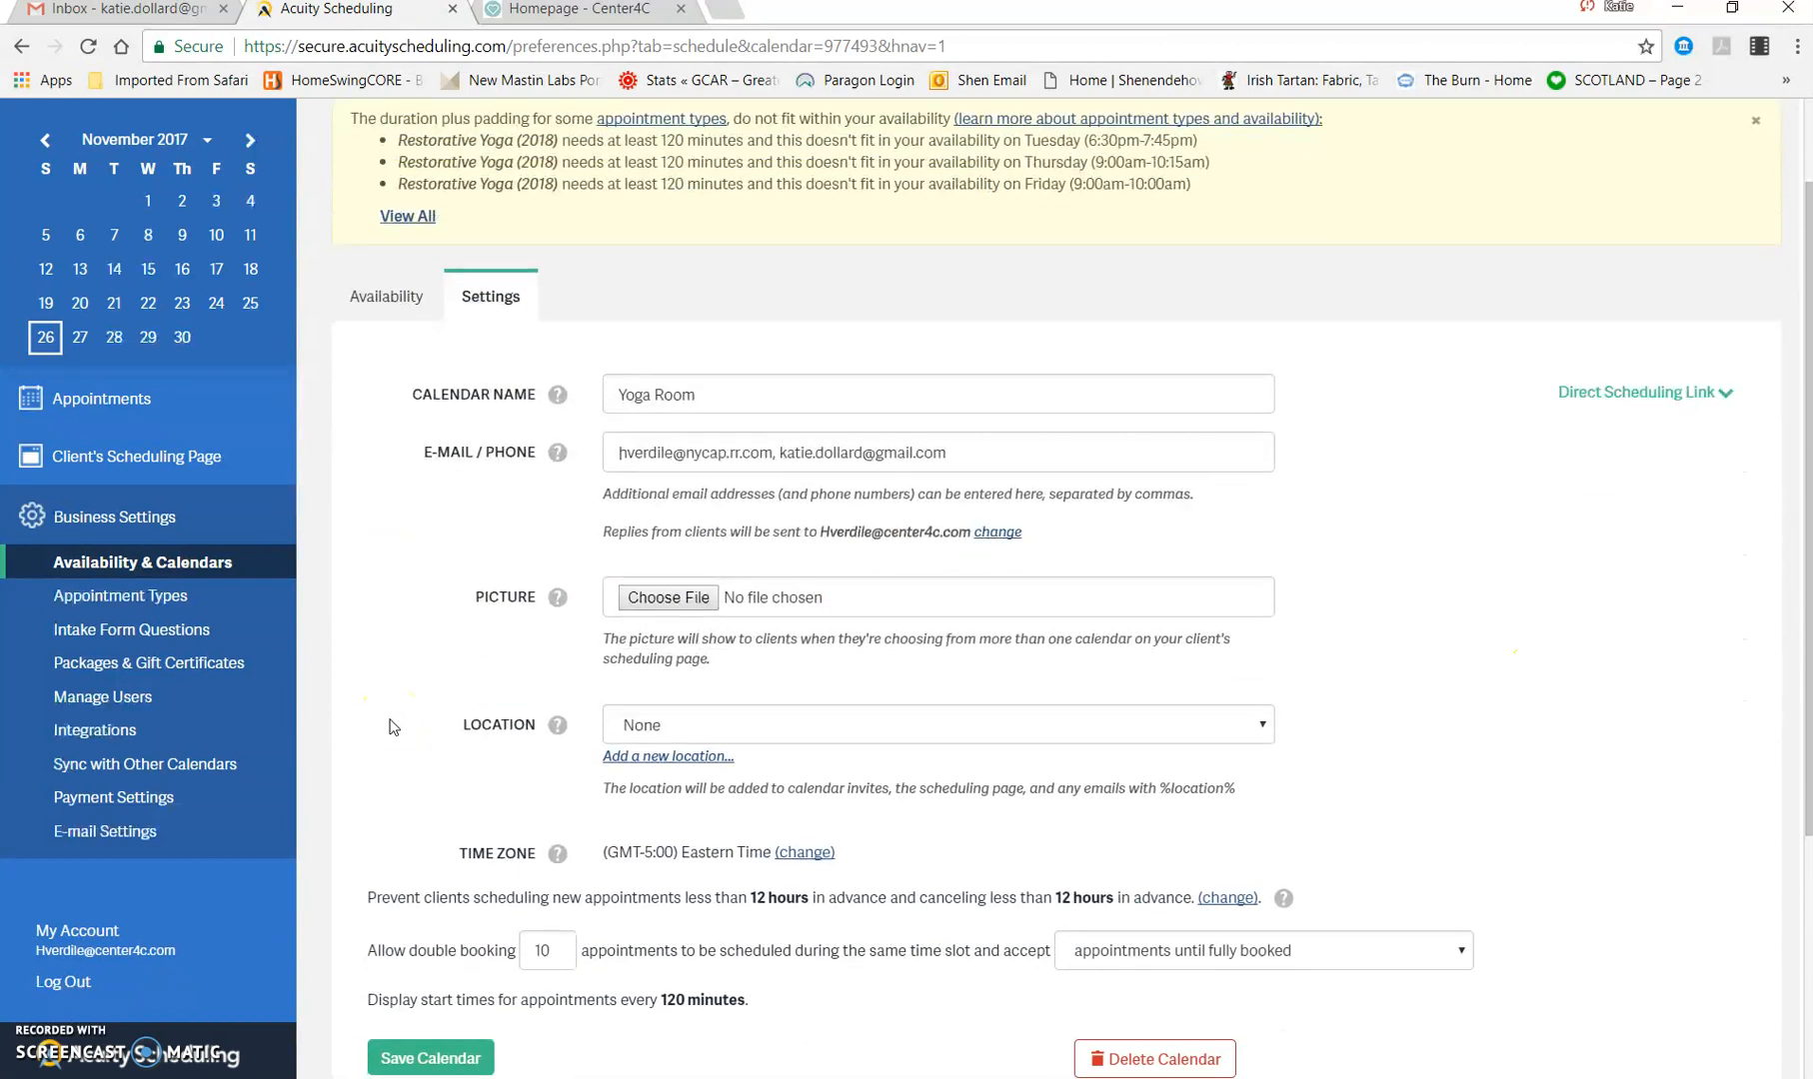
{"action": "left_click", "coordinate": [1052, 420]}
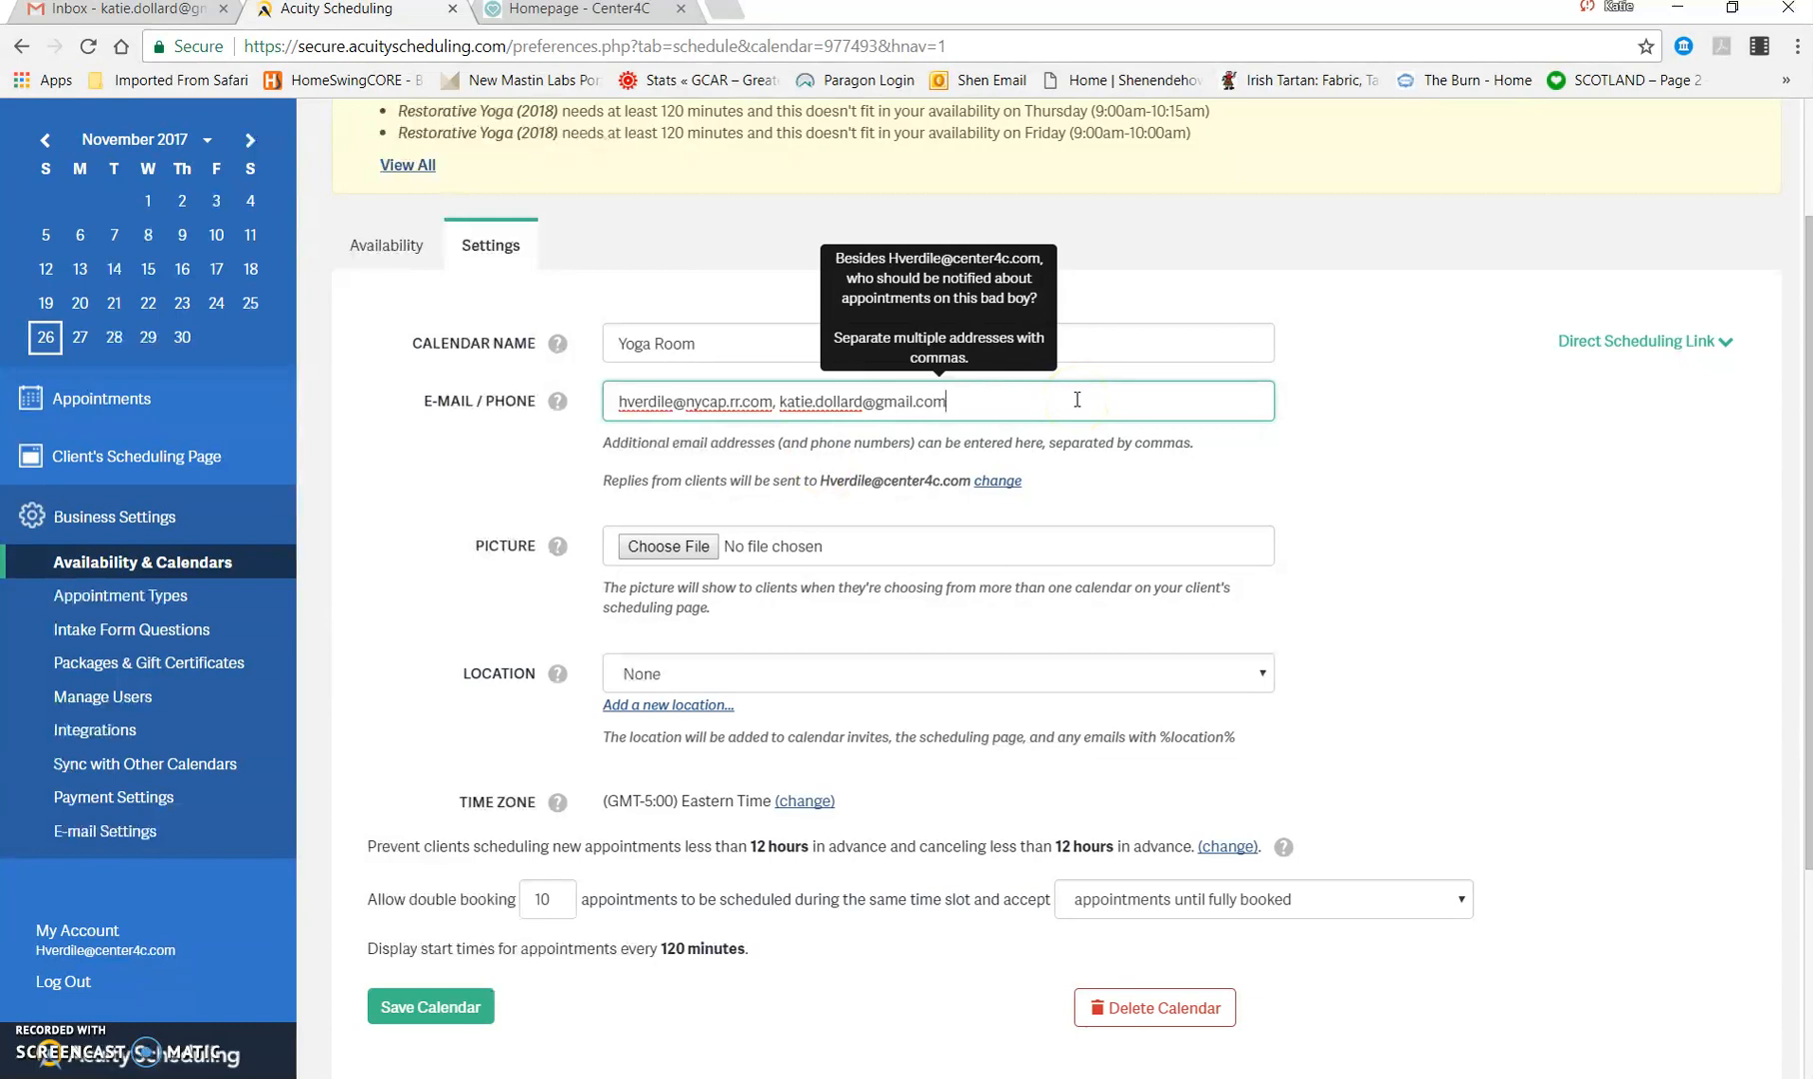
{"action": "left_click", "coordinate": [457, 502]}
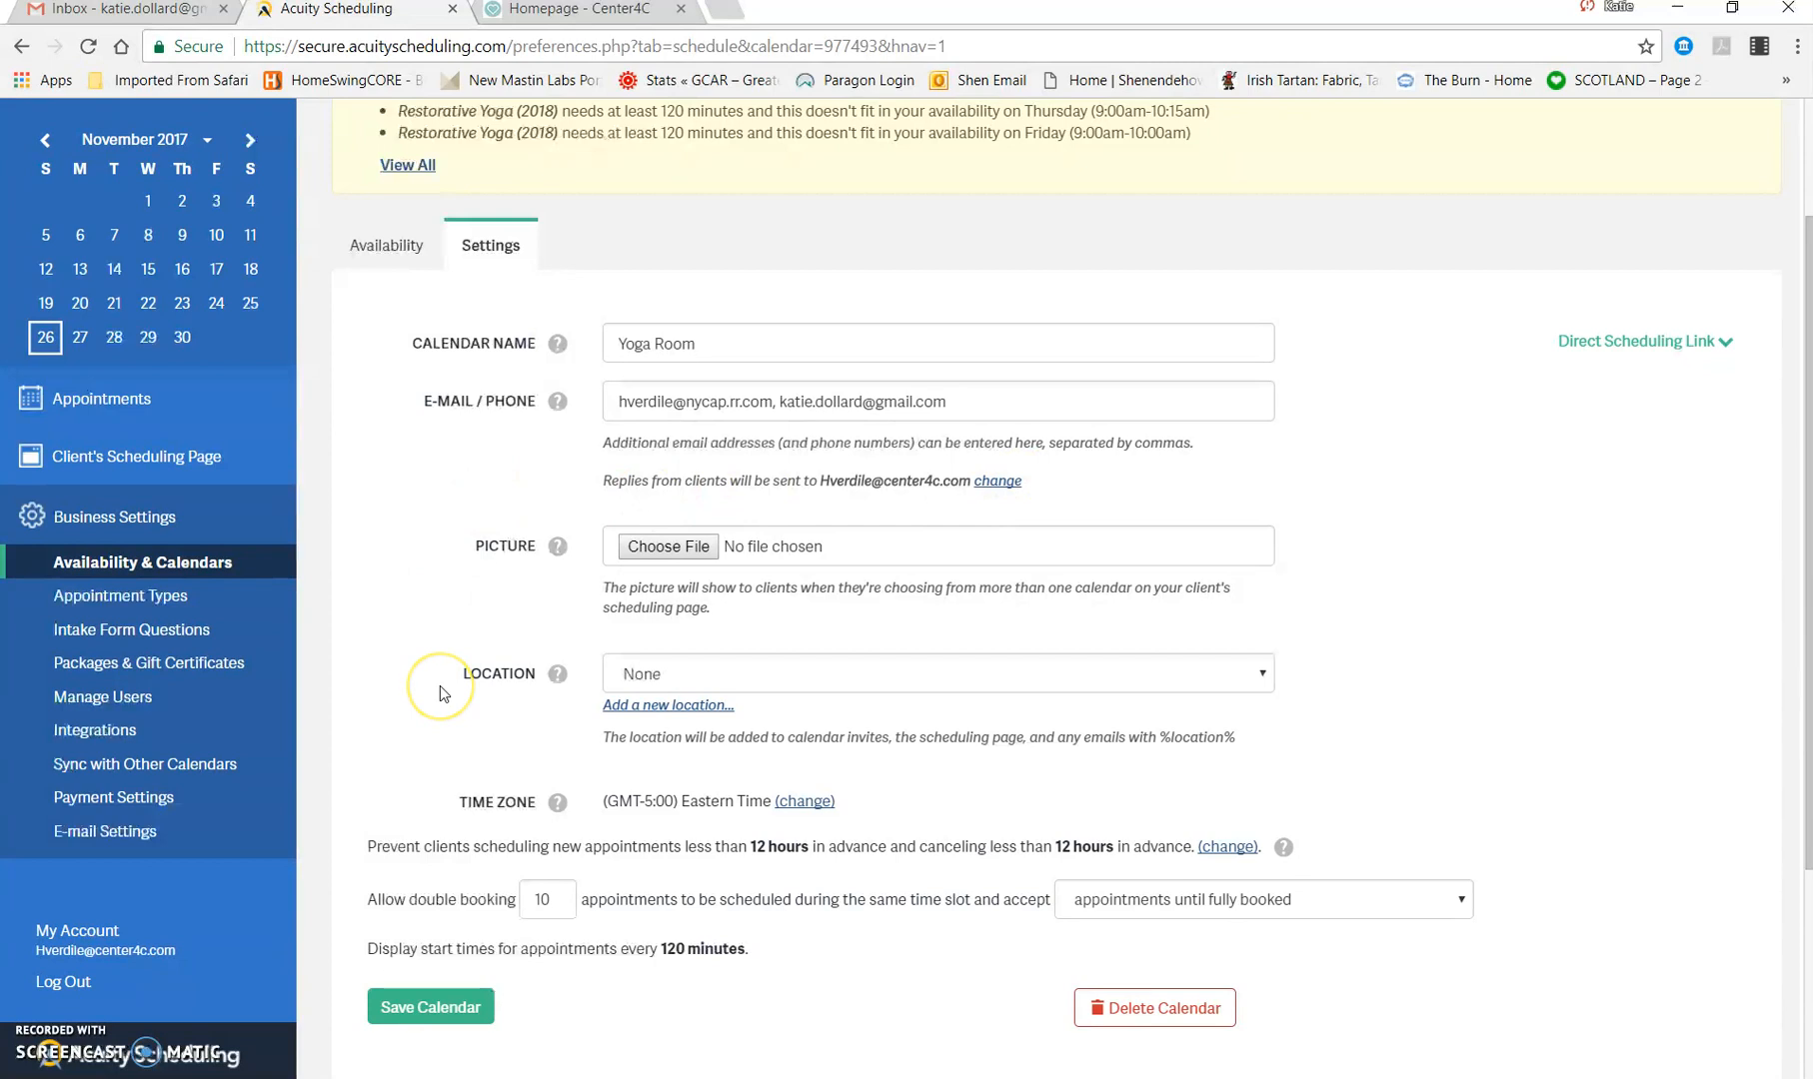
{"action": "scroll", "coordinate": [439, 686], "scroll_direction": "down", "scroll_amount": 2}
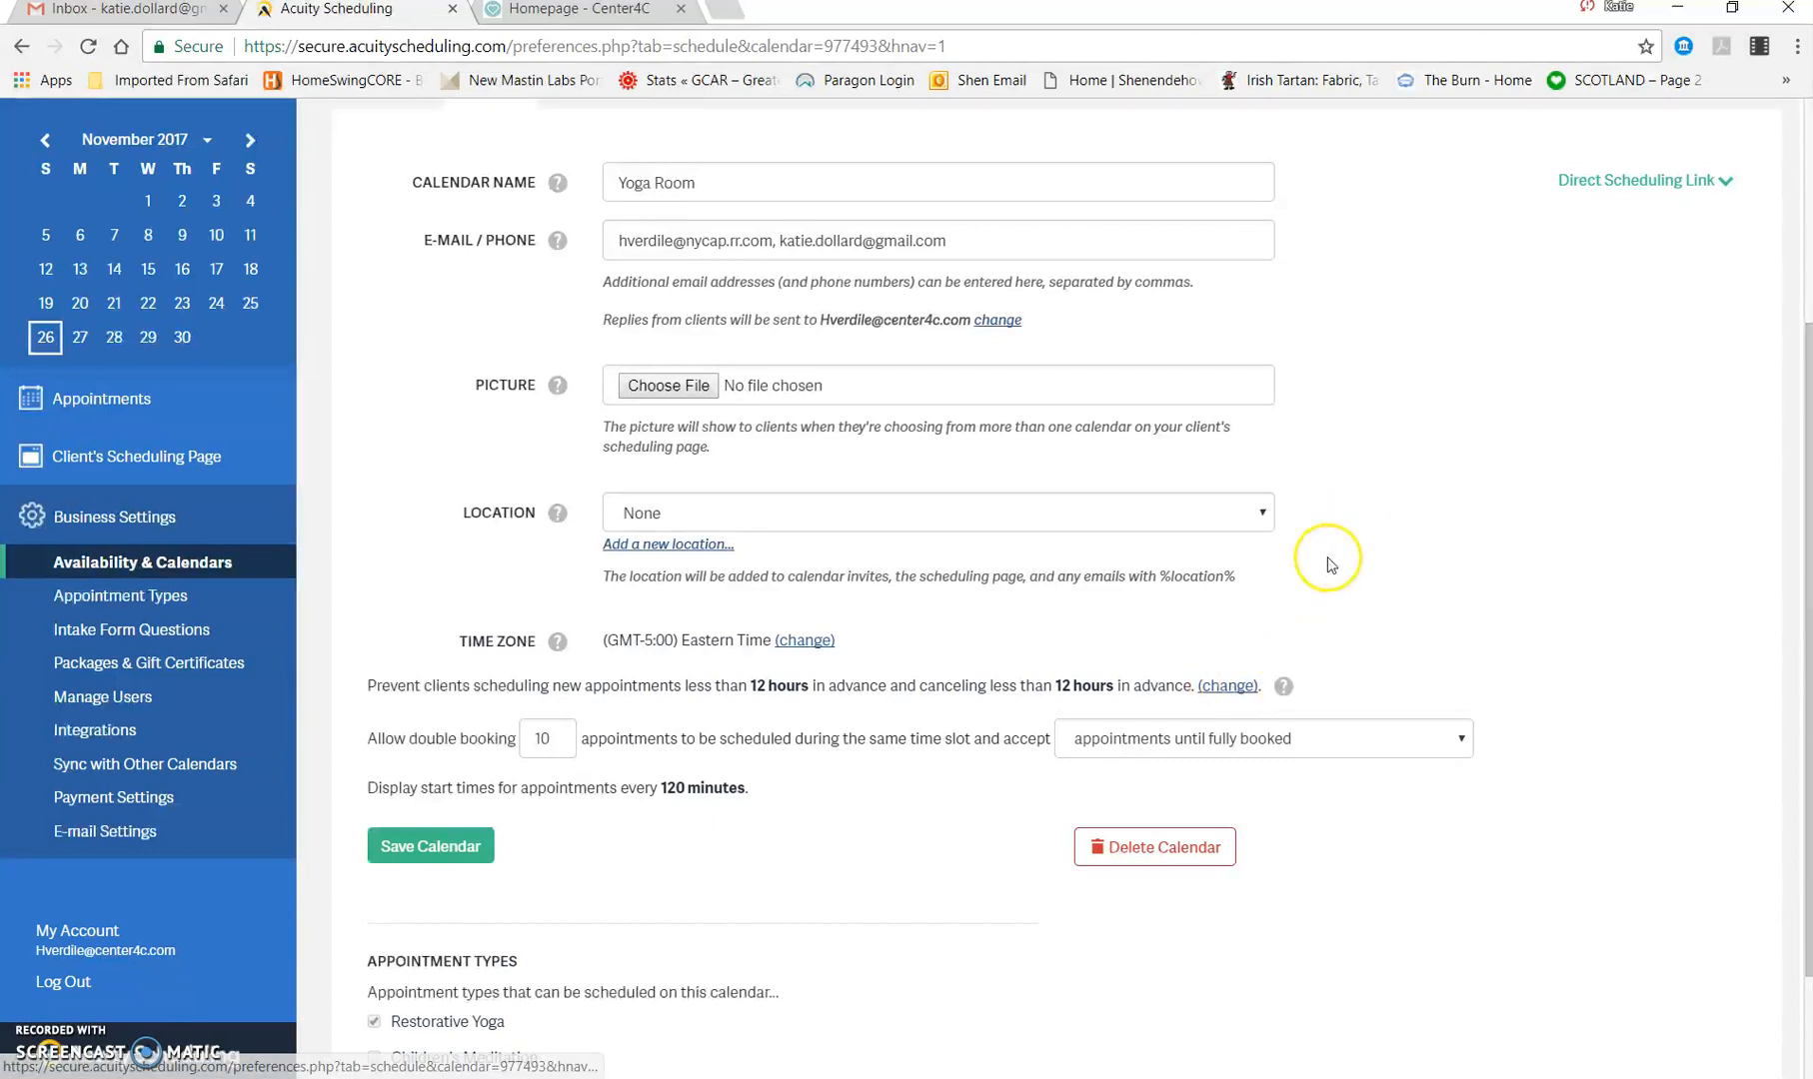
{"action": "scroll", "coordinate": [1327, 556], "scroll_direction": "up", "scroll_amount": 3}
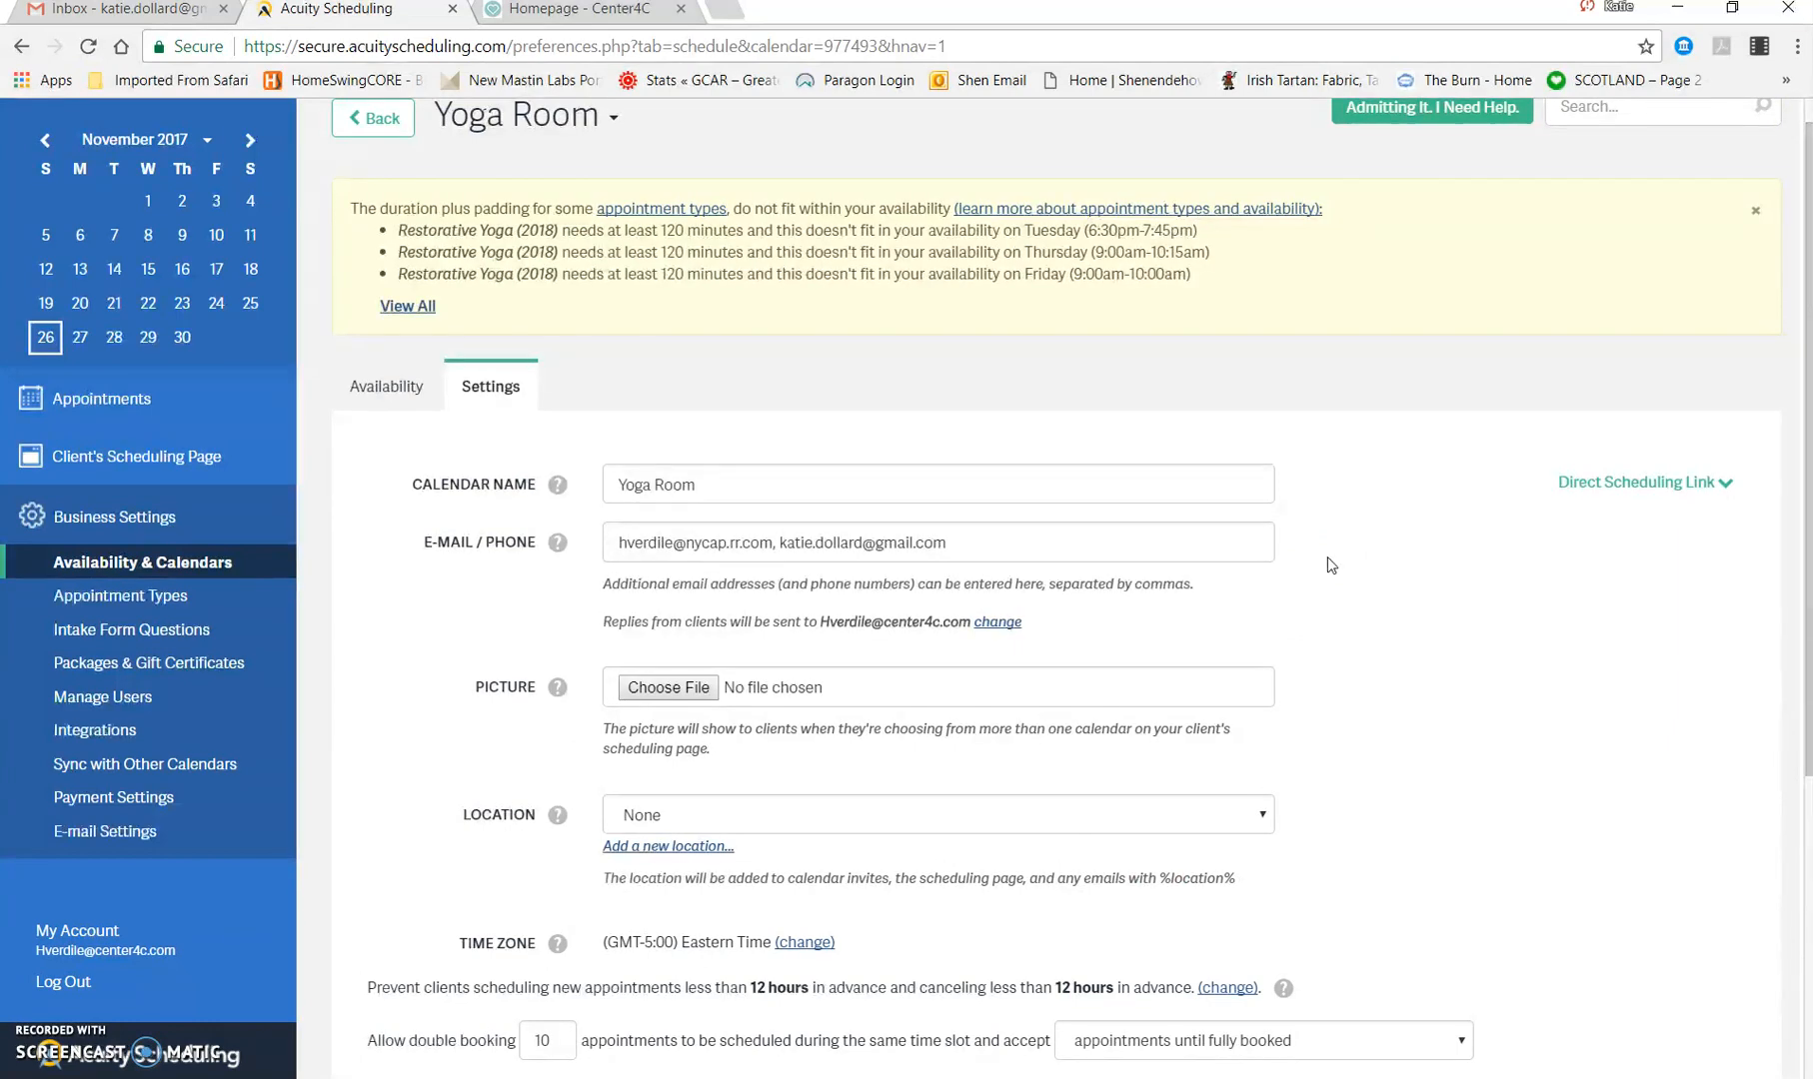
{"action": "scroll", "coordinate": [1327, 560], "scroll_direction": "down", "scroll_amount": 2}
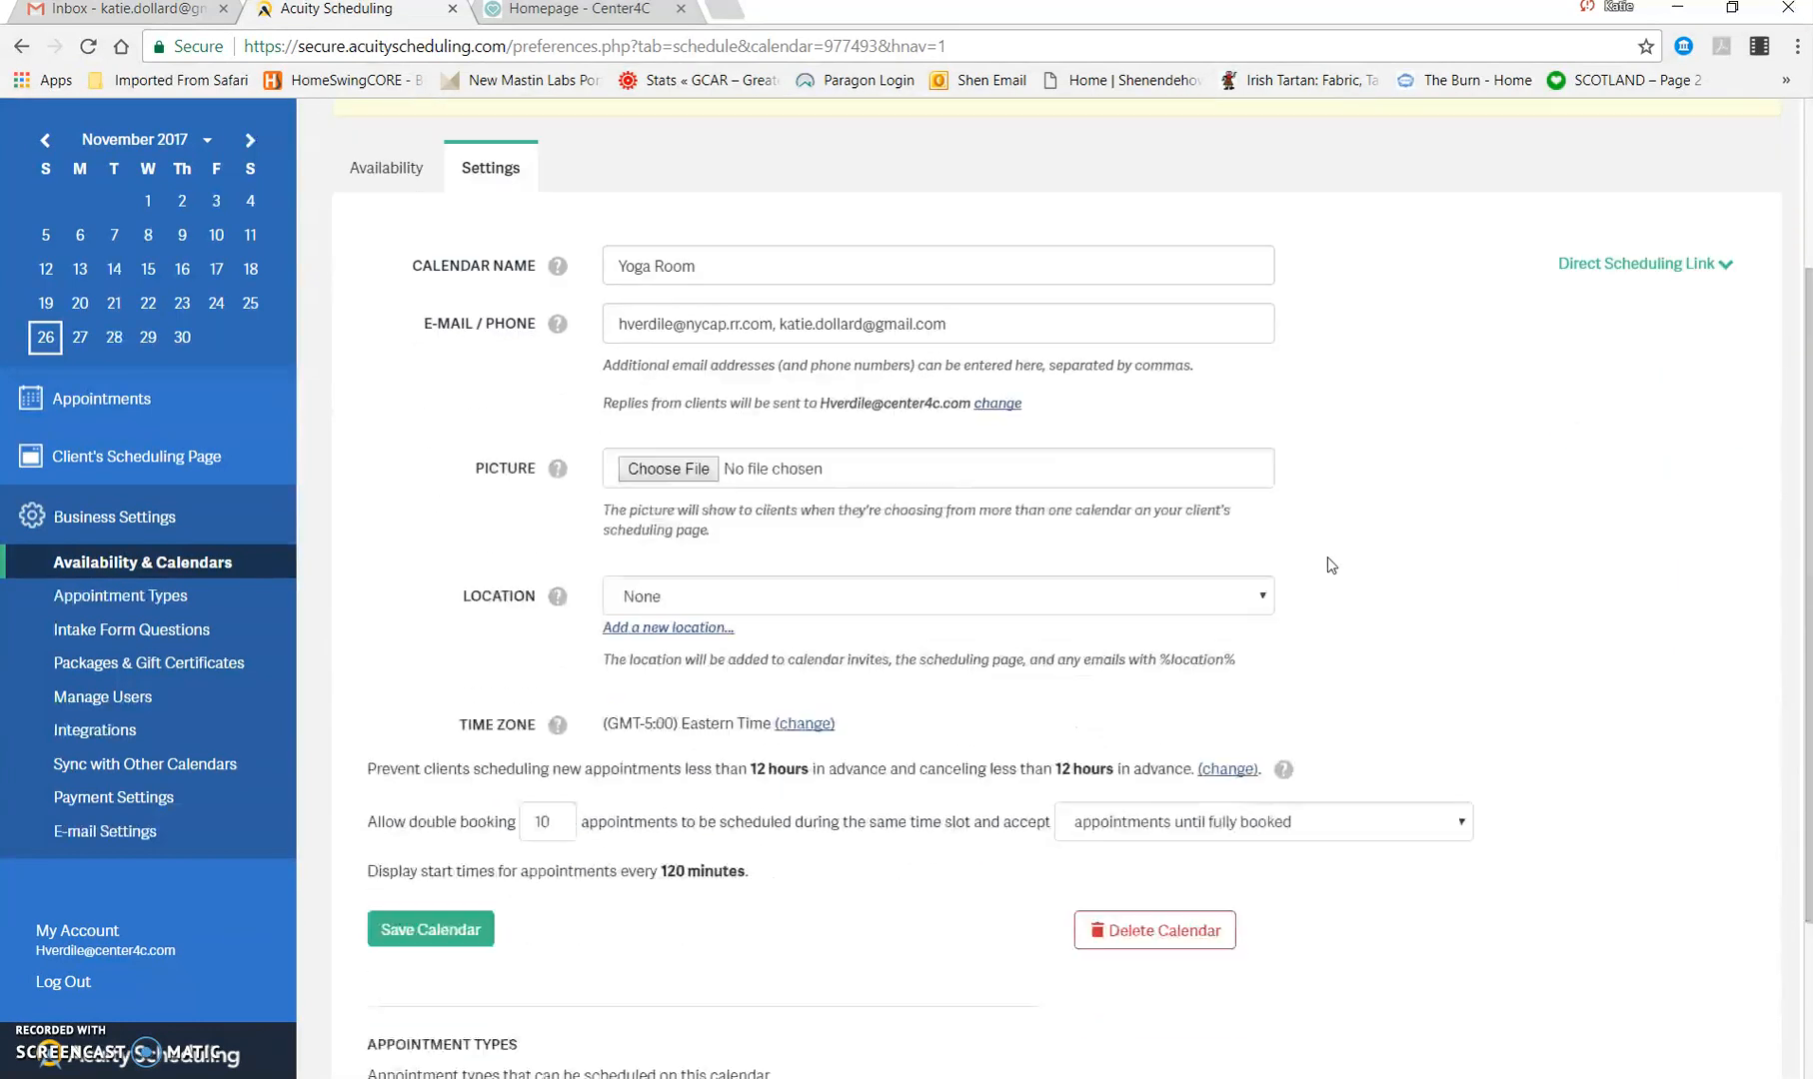
{"action": "scroll", "coordinate": [1327, 558], "scroll_direction": "down", "scroll_amount": 2}
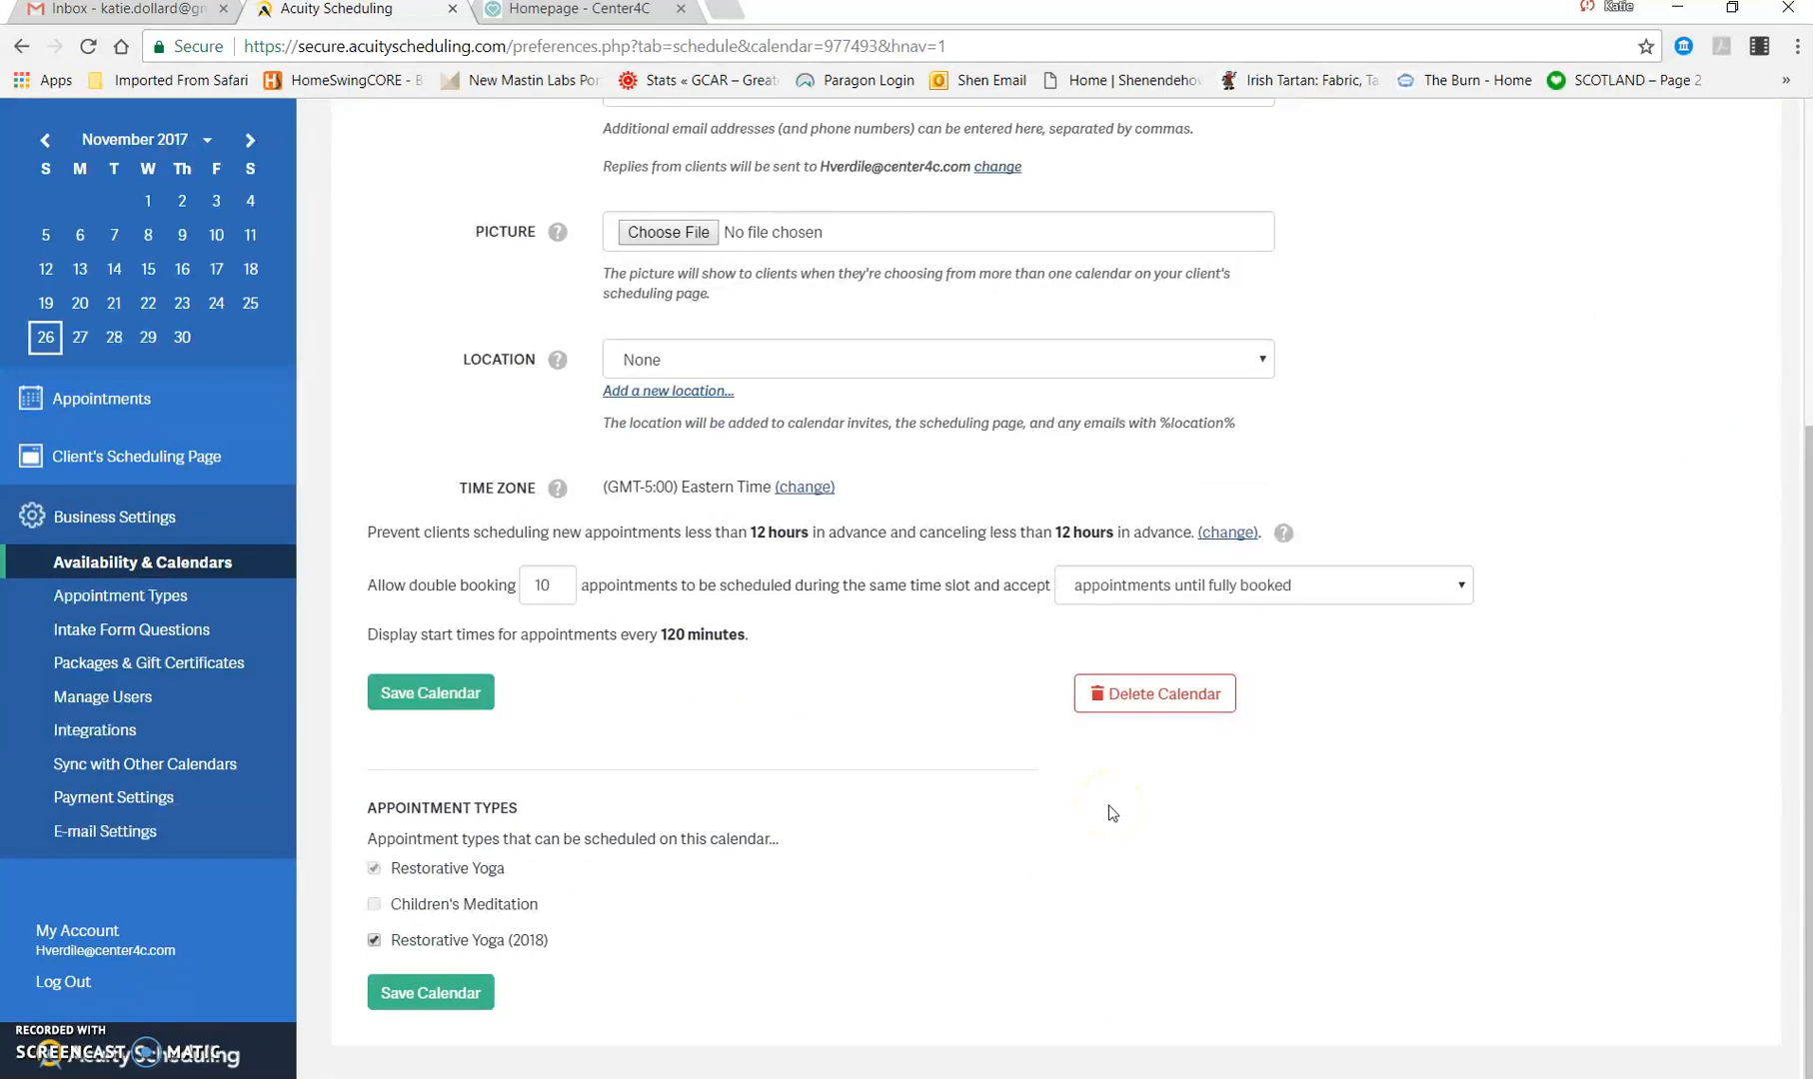
{"action": "scroll", "coordinate": [1425, 379], "scroll_direction": "up", "scroll_amount": 2}
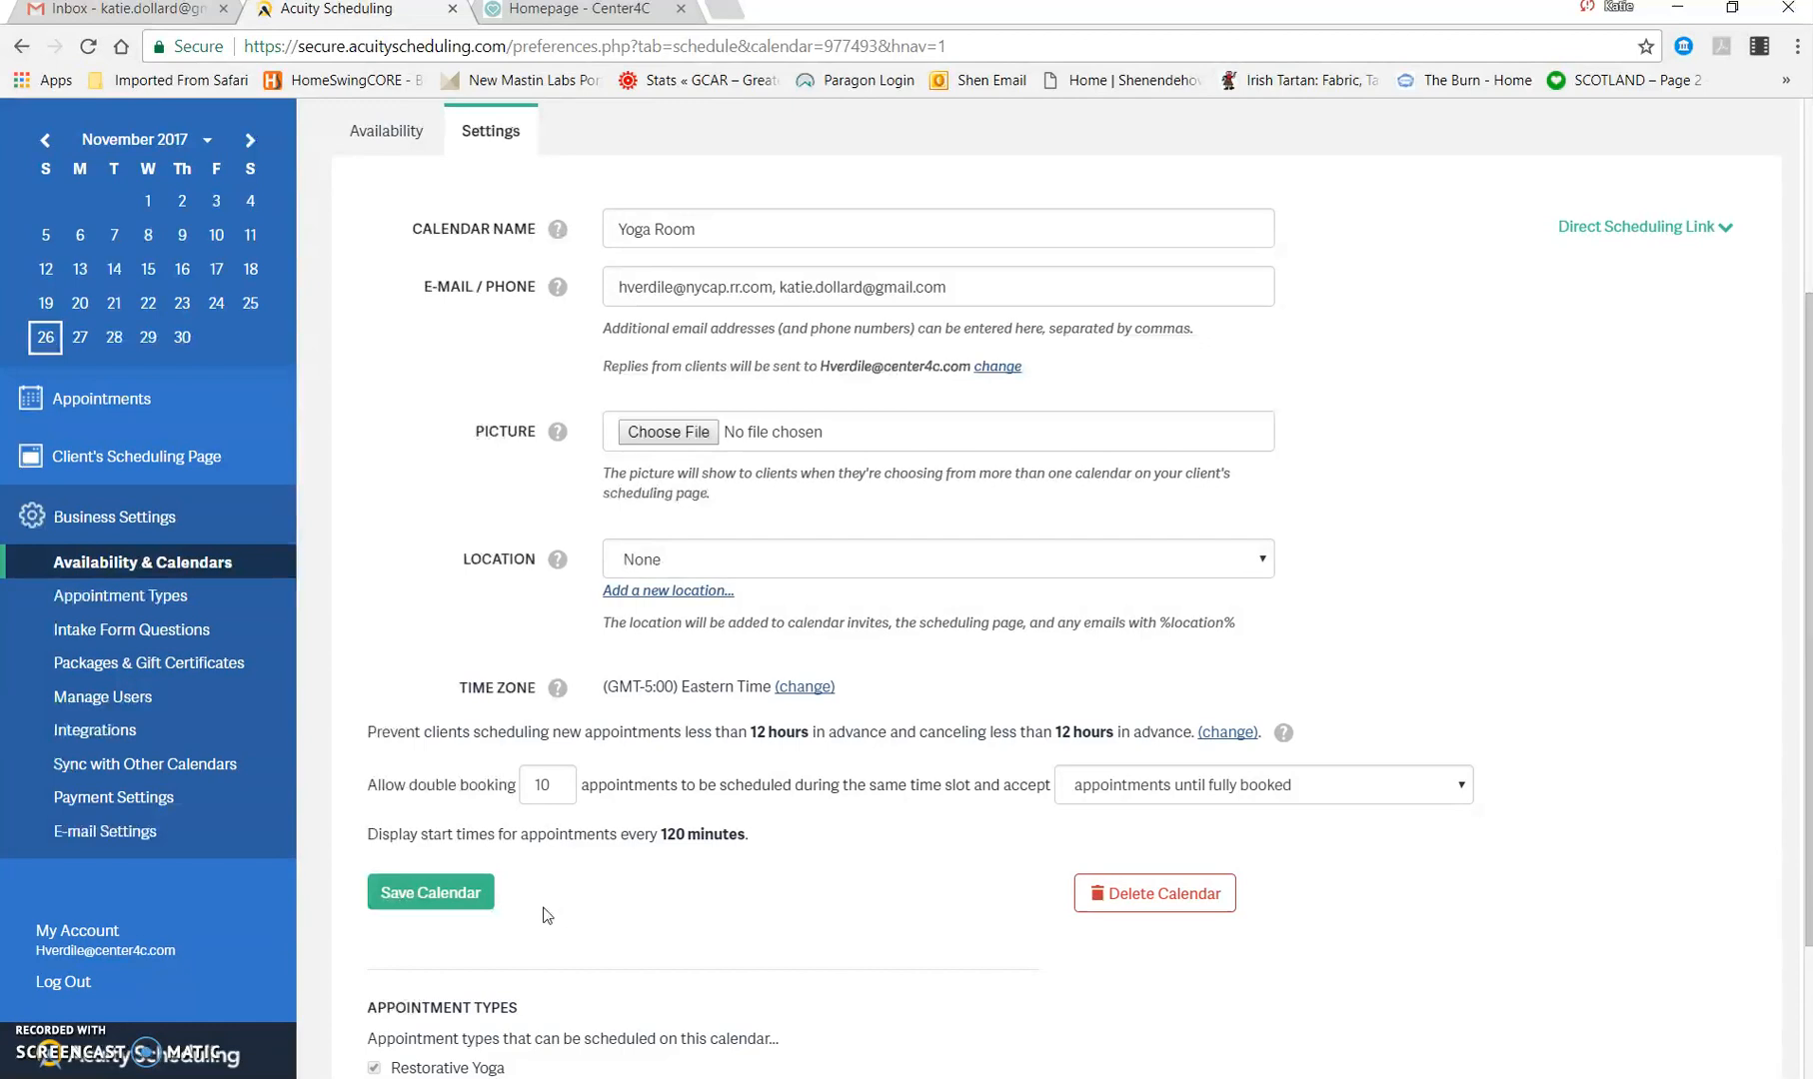
{"action": "scroll", "coordinate": [158, 169], "scroll_direction": "up", "scroll_amount": 3}
Step: Leave the Yoga Room settings, check the mini calendar's list of months and view the appointment calendar
{"action": "left_click", "coordinate": [150, 148]}
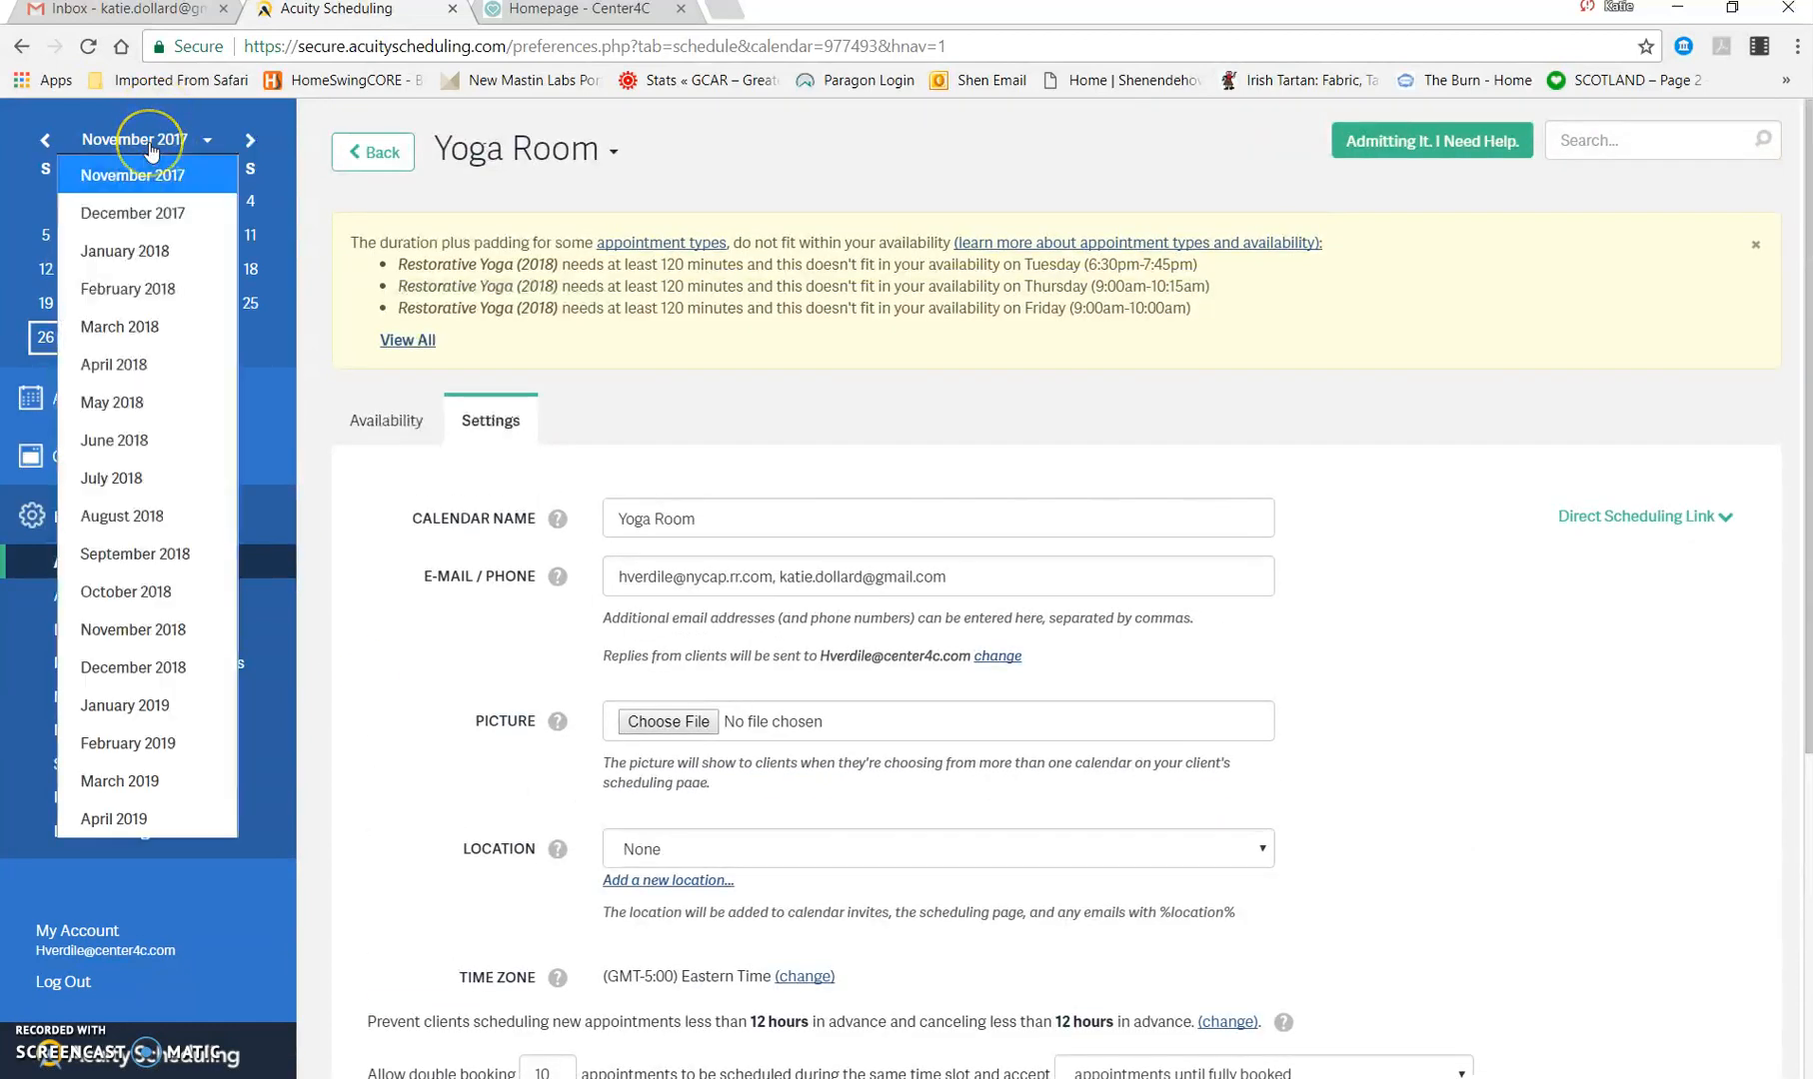
{"action": "left_click", "coordinate": [150, 150]}
{"action": "left_click", "coordinate": [370, 158]}
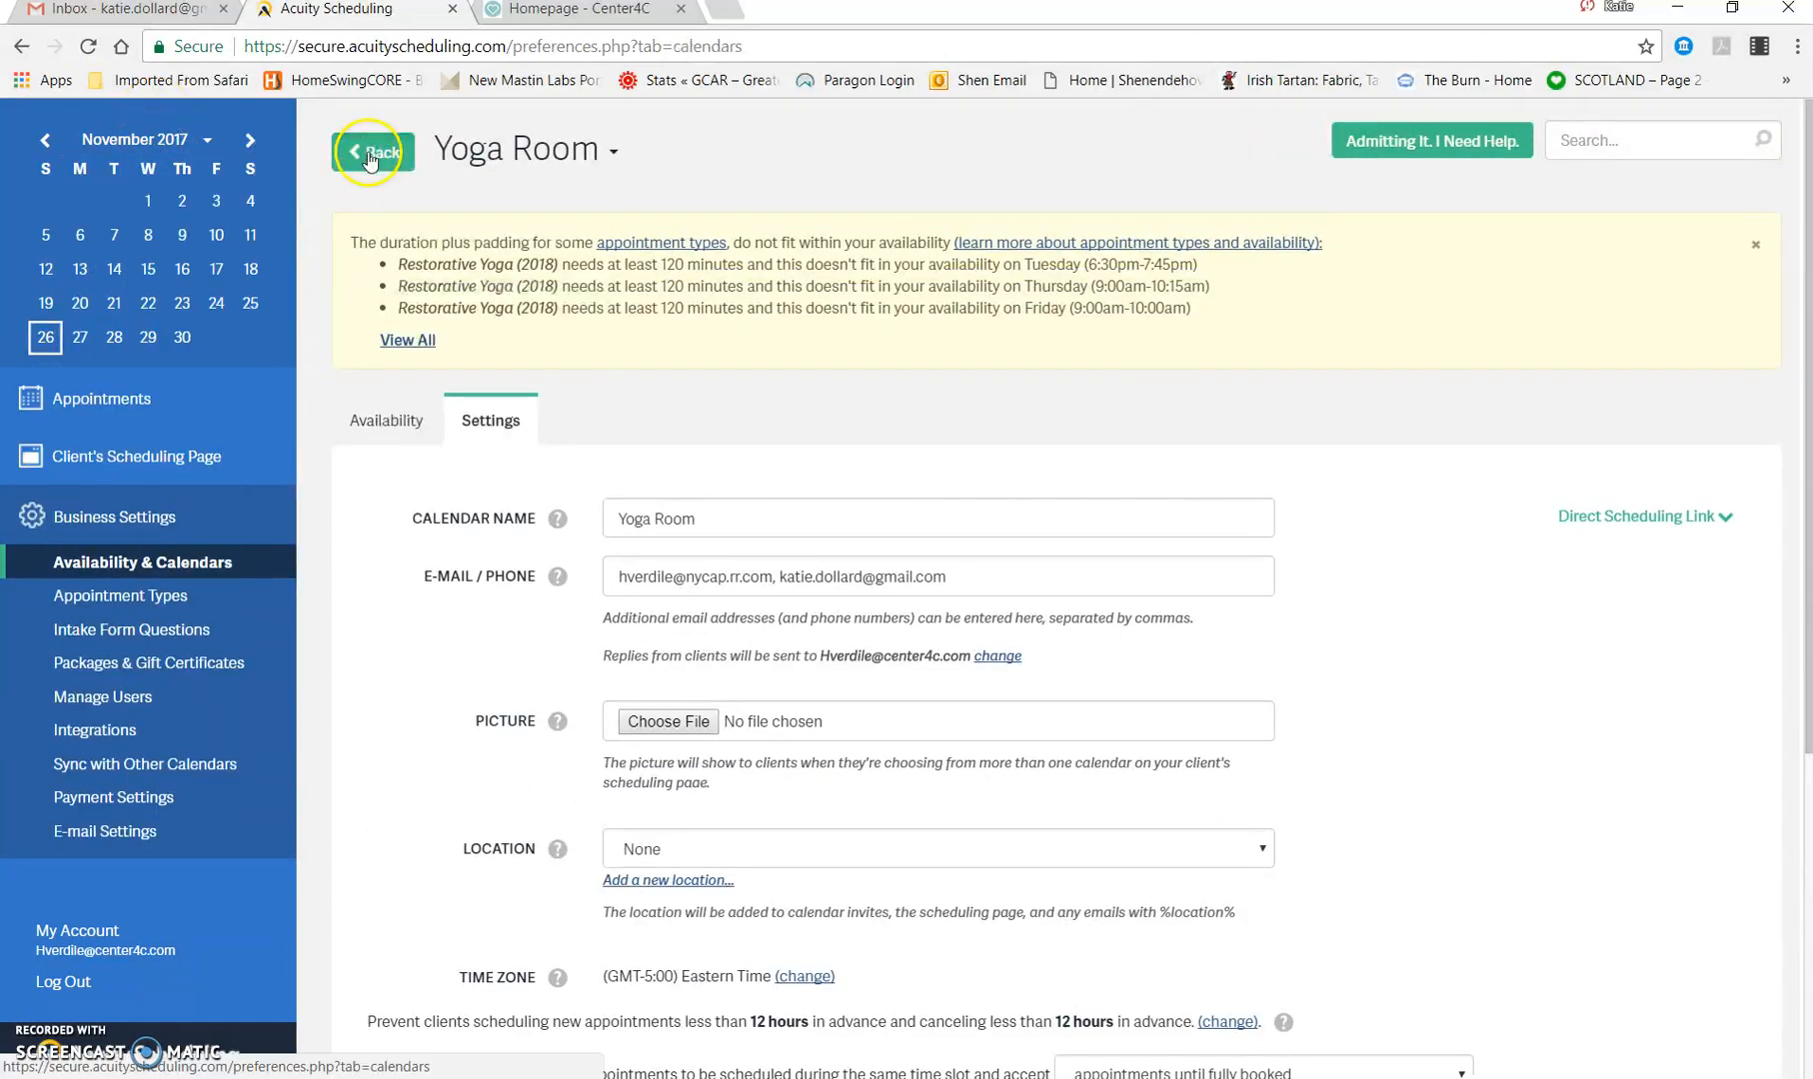
{"action": "left_click", "coordinate": [153, 150]}
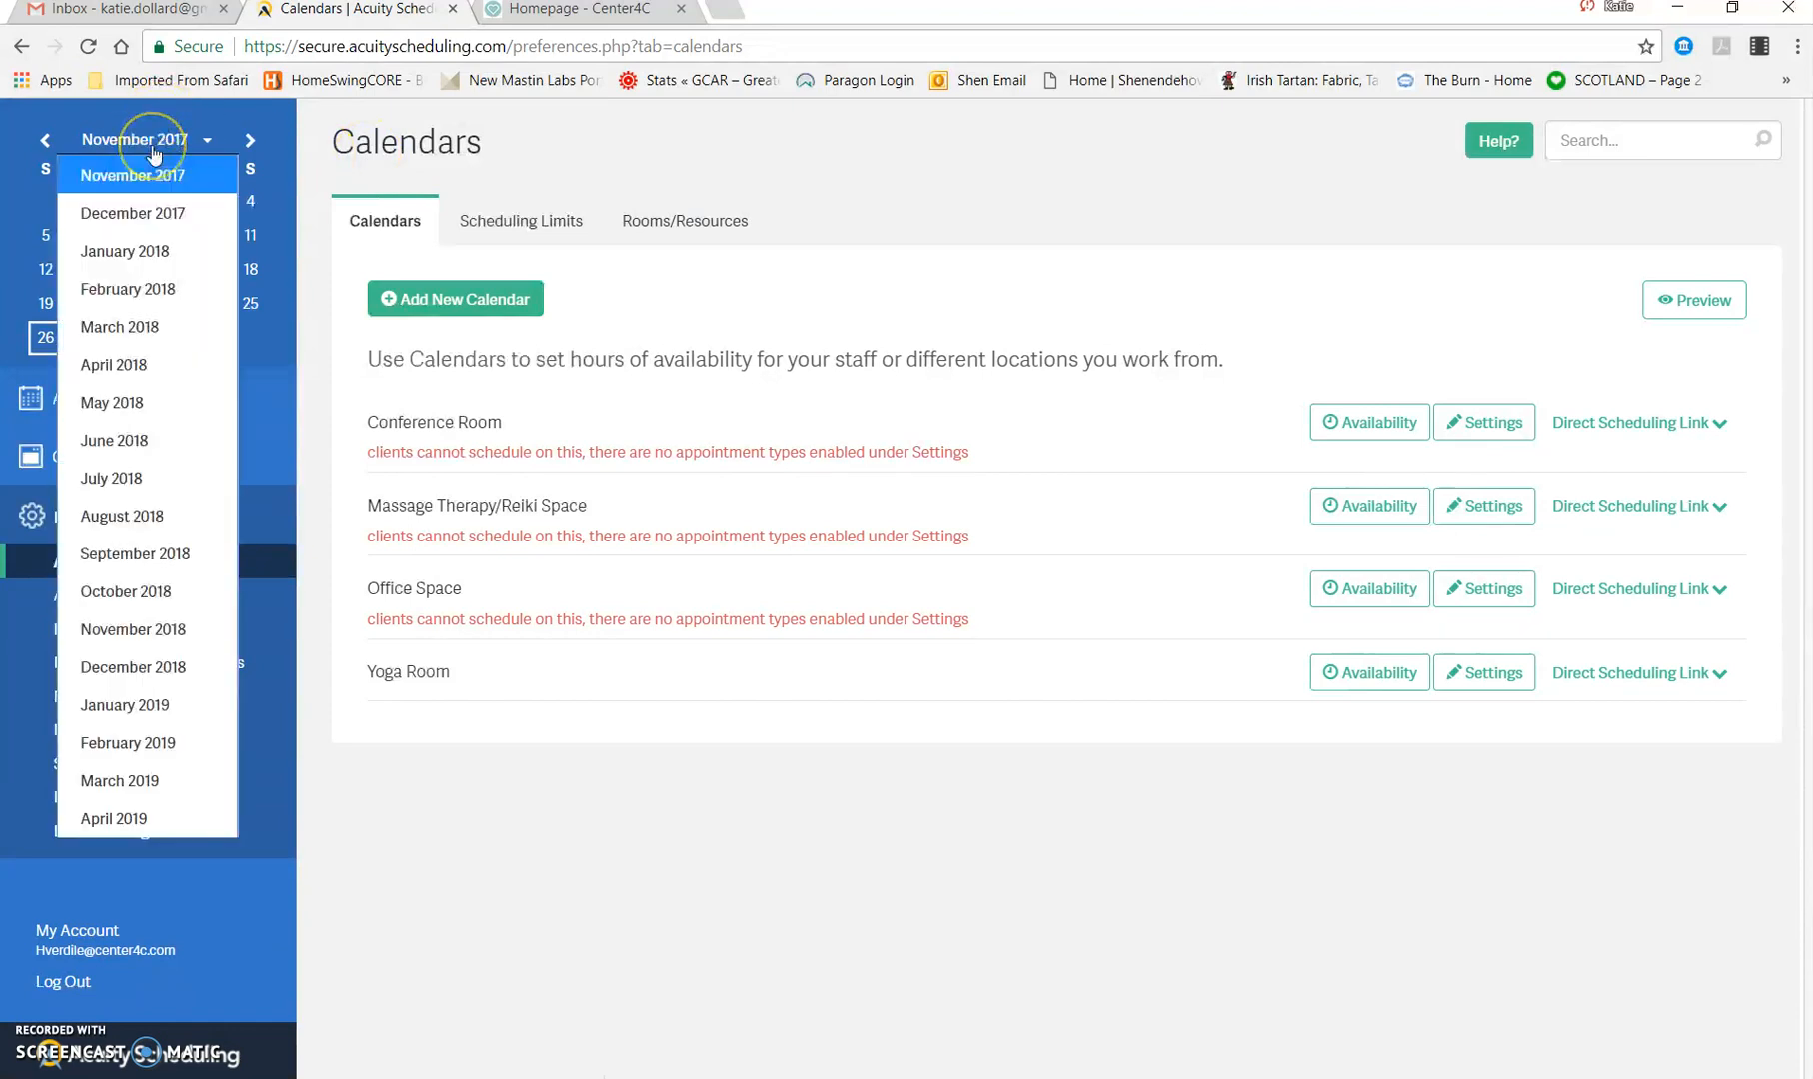
{"action": "left_click", "coordinate": [180, 158]}
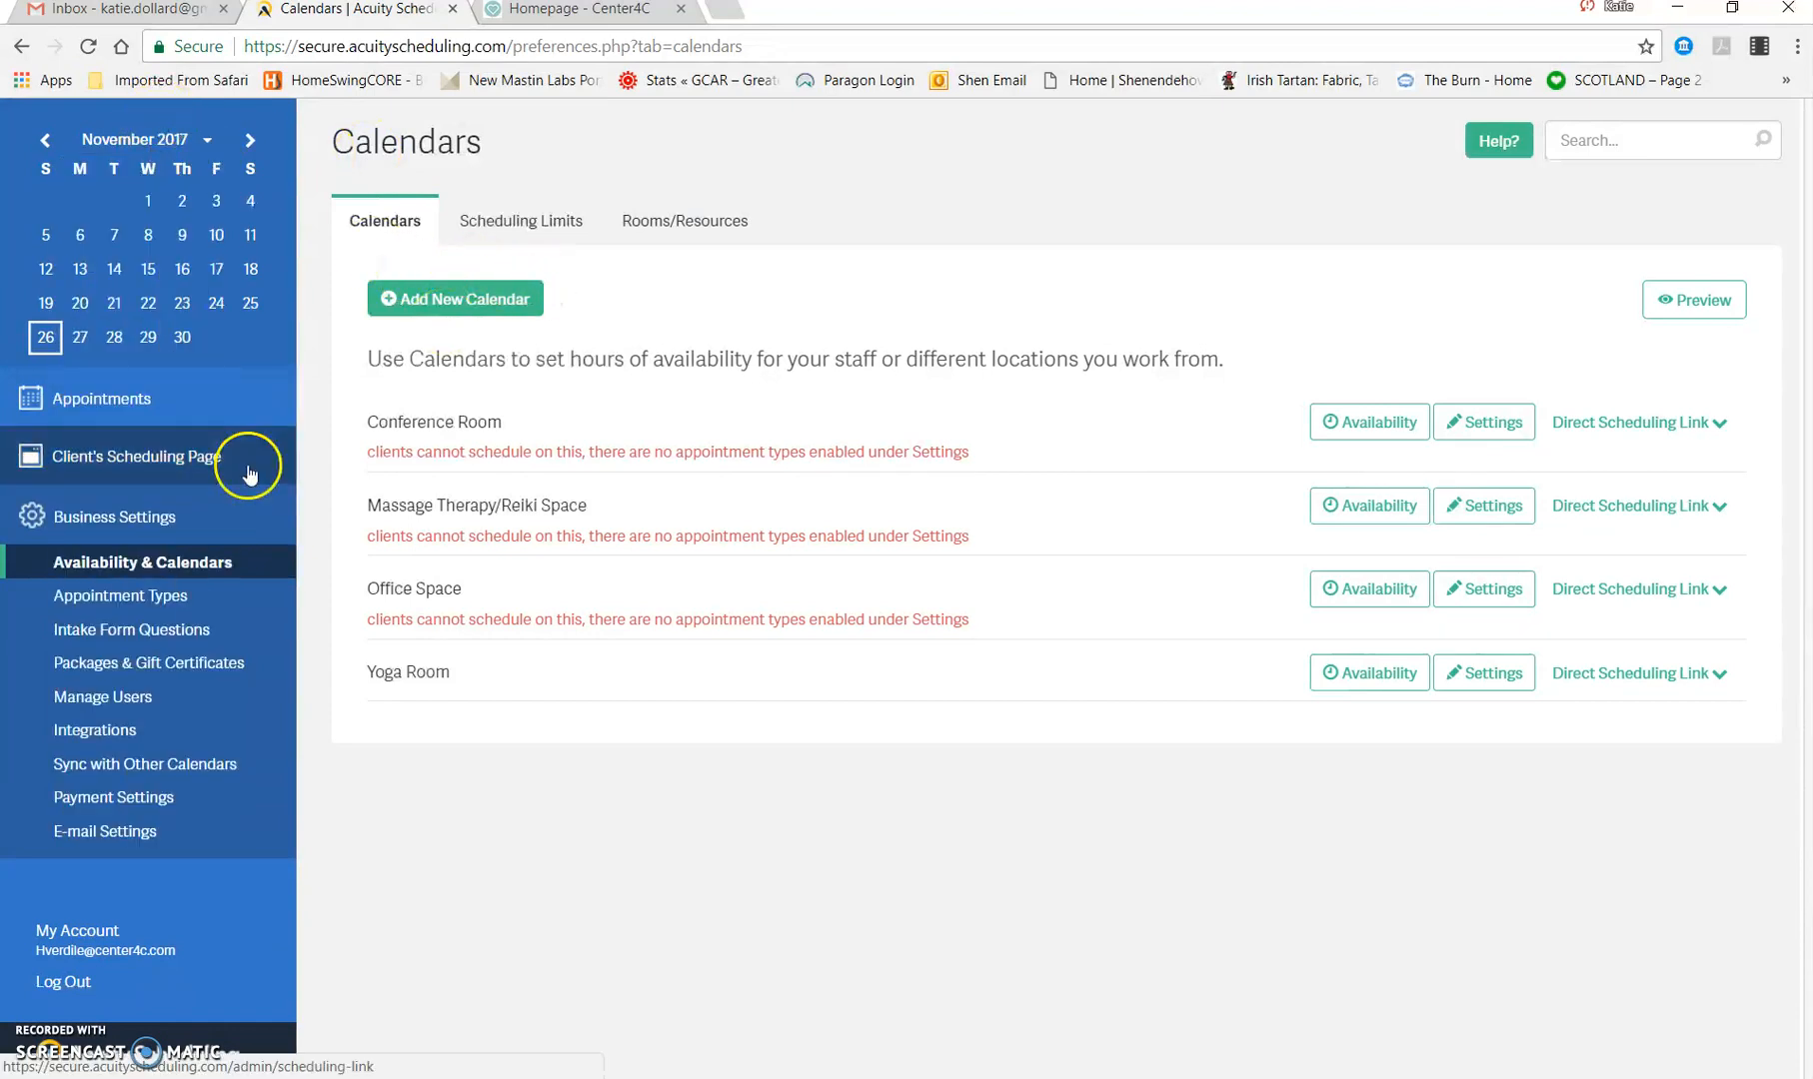
{"action": "left_click", "coordinate": [103, 397]}
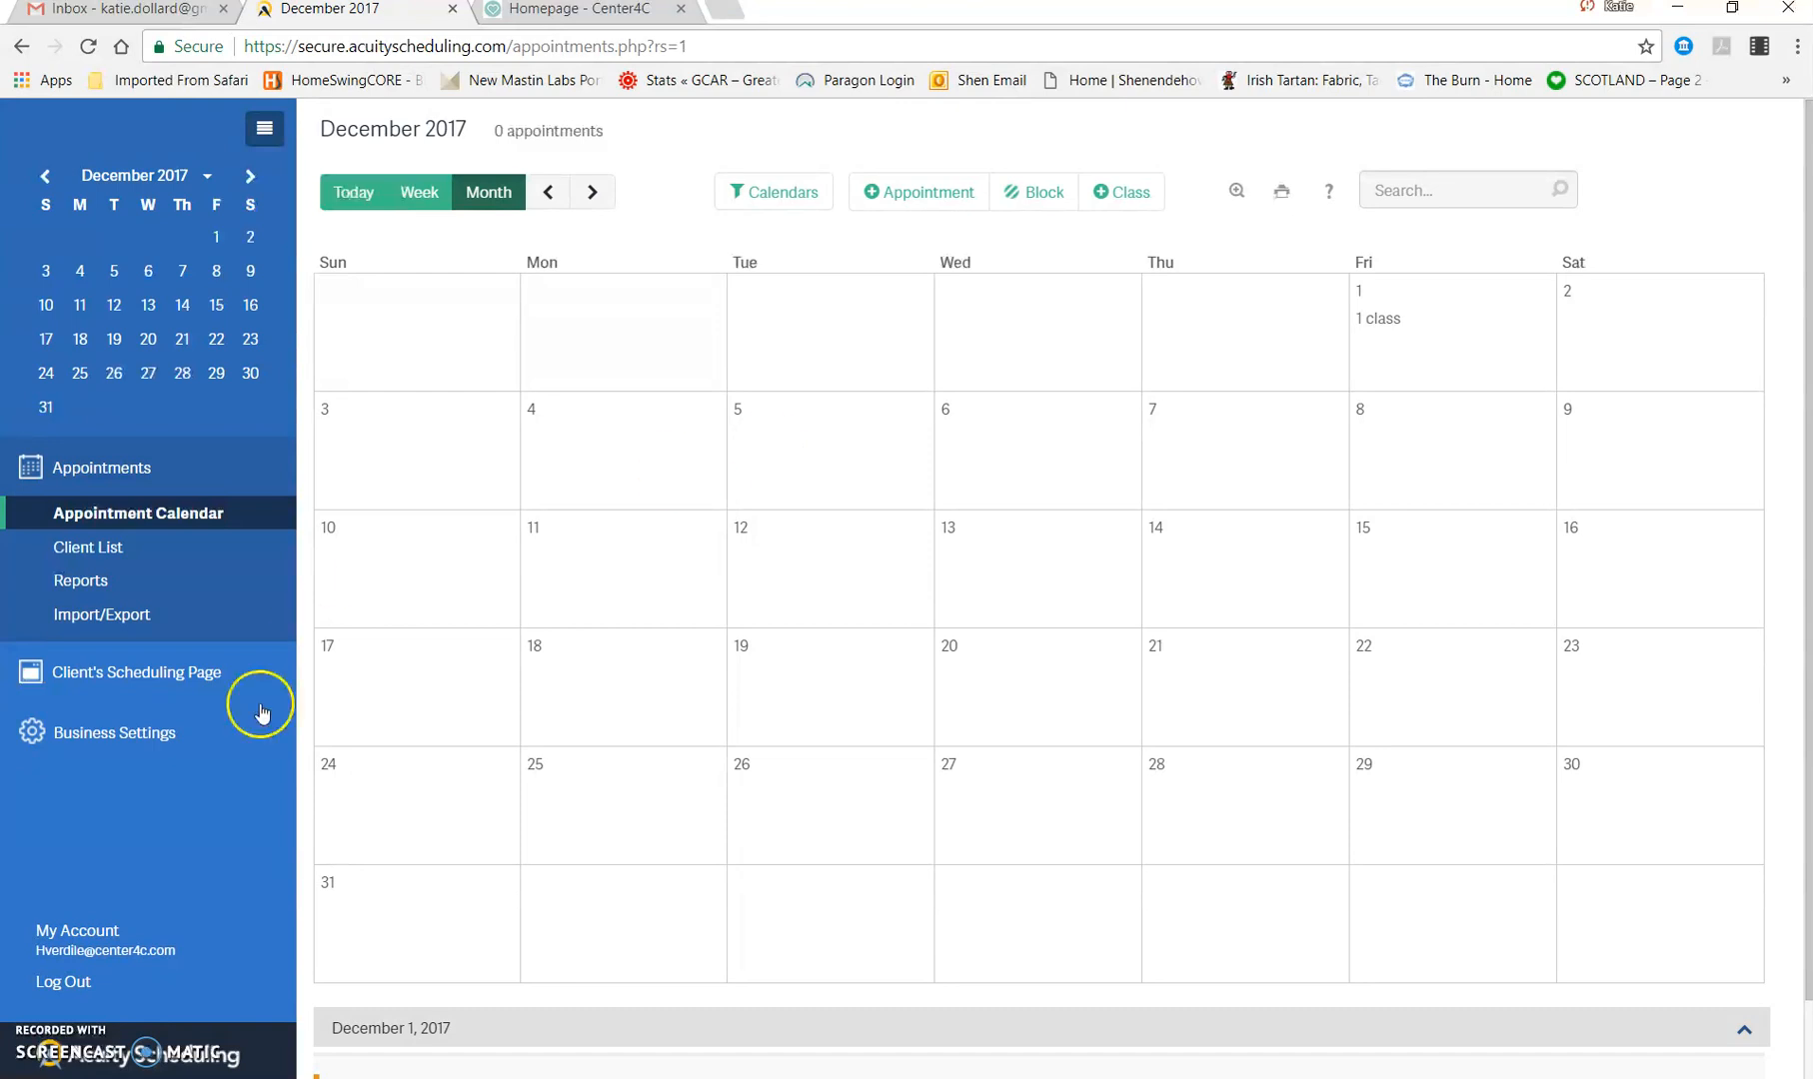
Step: Log out of the current account and log in with the other user's e-mail and password
{"action": "left_click", "coordinate": [68, 982]}
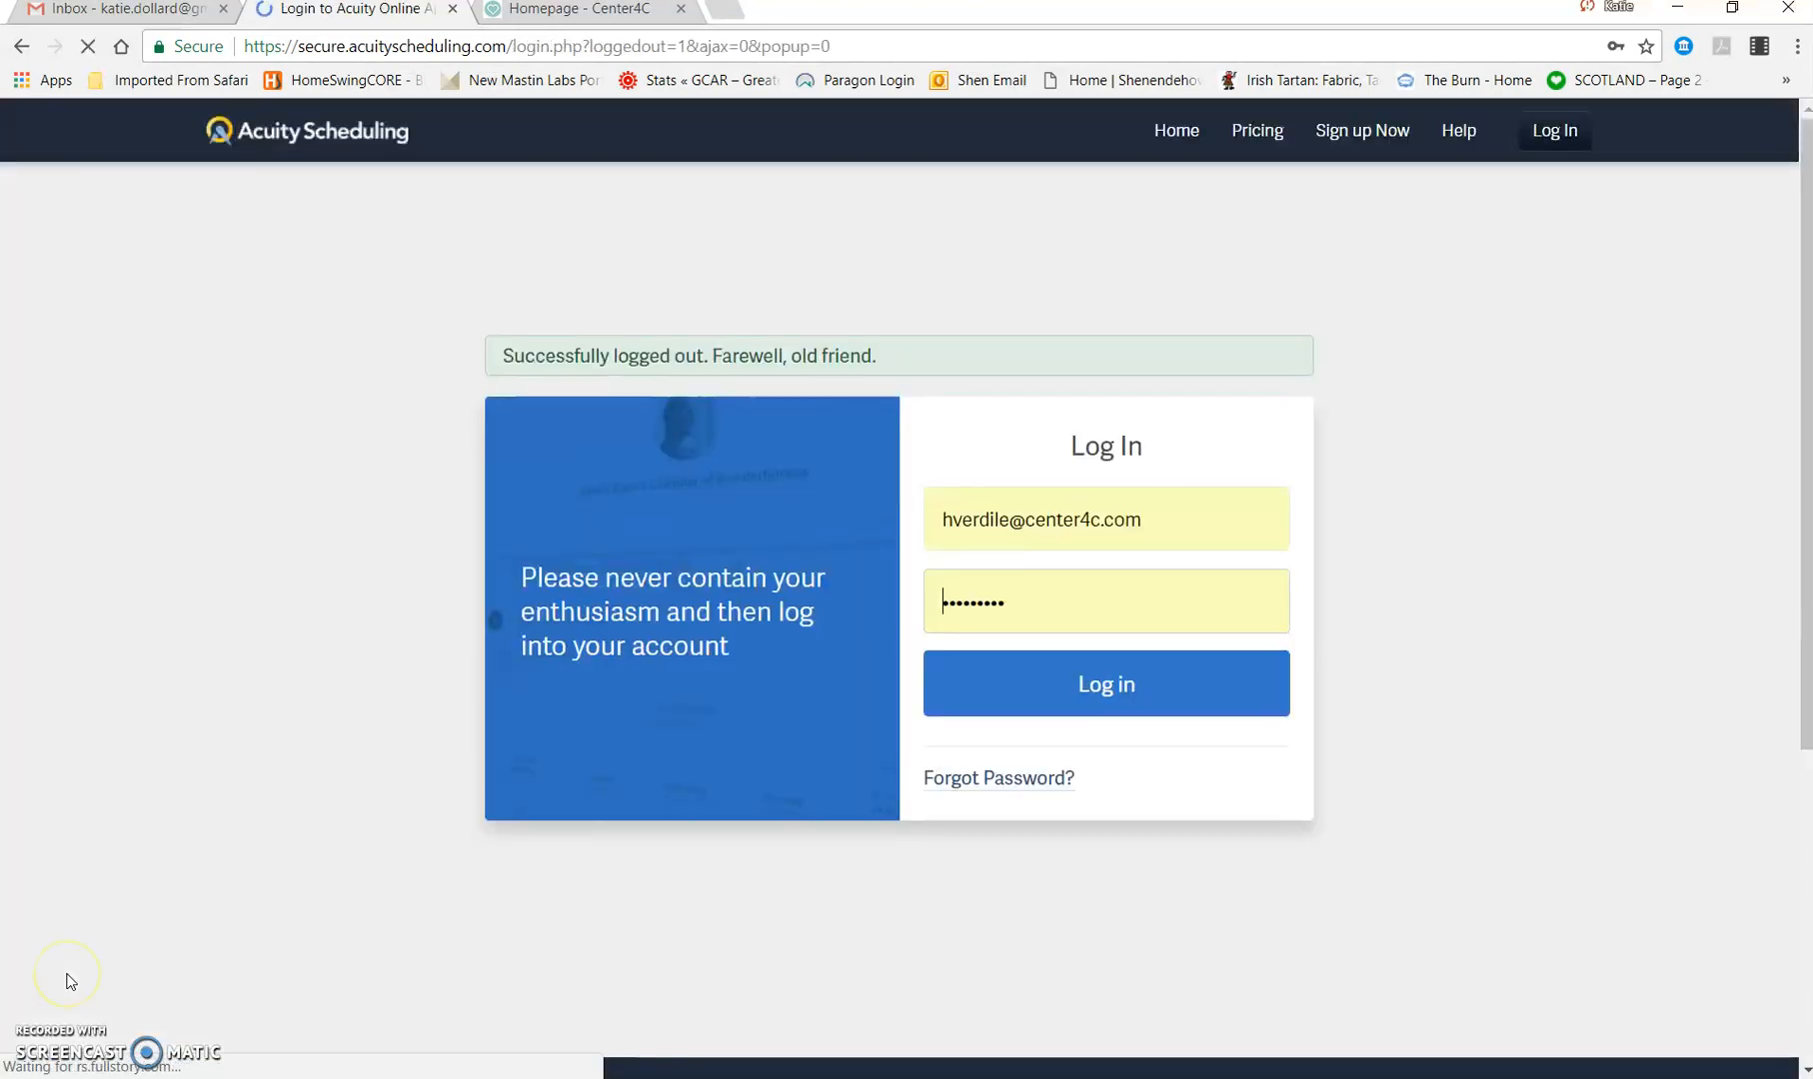
{"action": "left_click_drag", "start_coordinate": [1207, 523], "coordinate": [231, 591]}
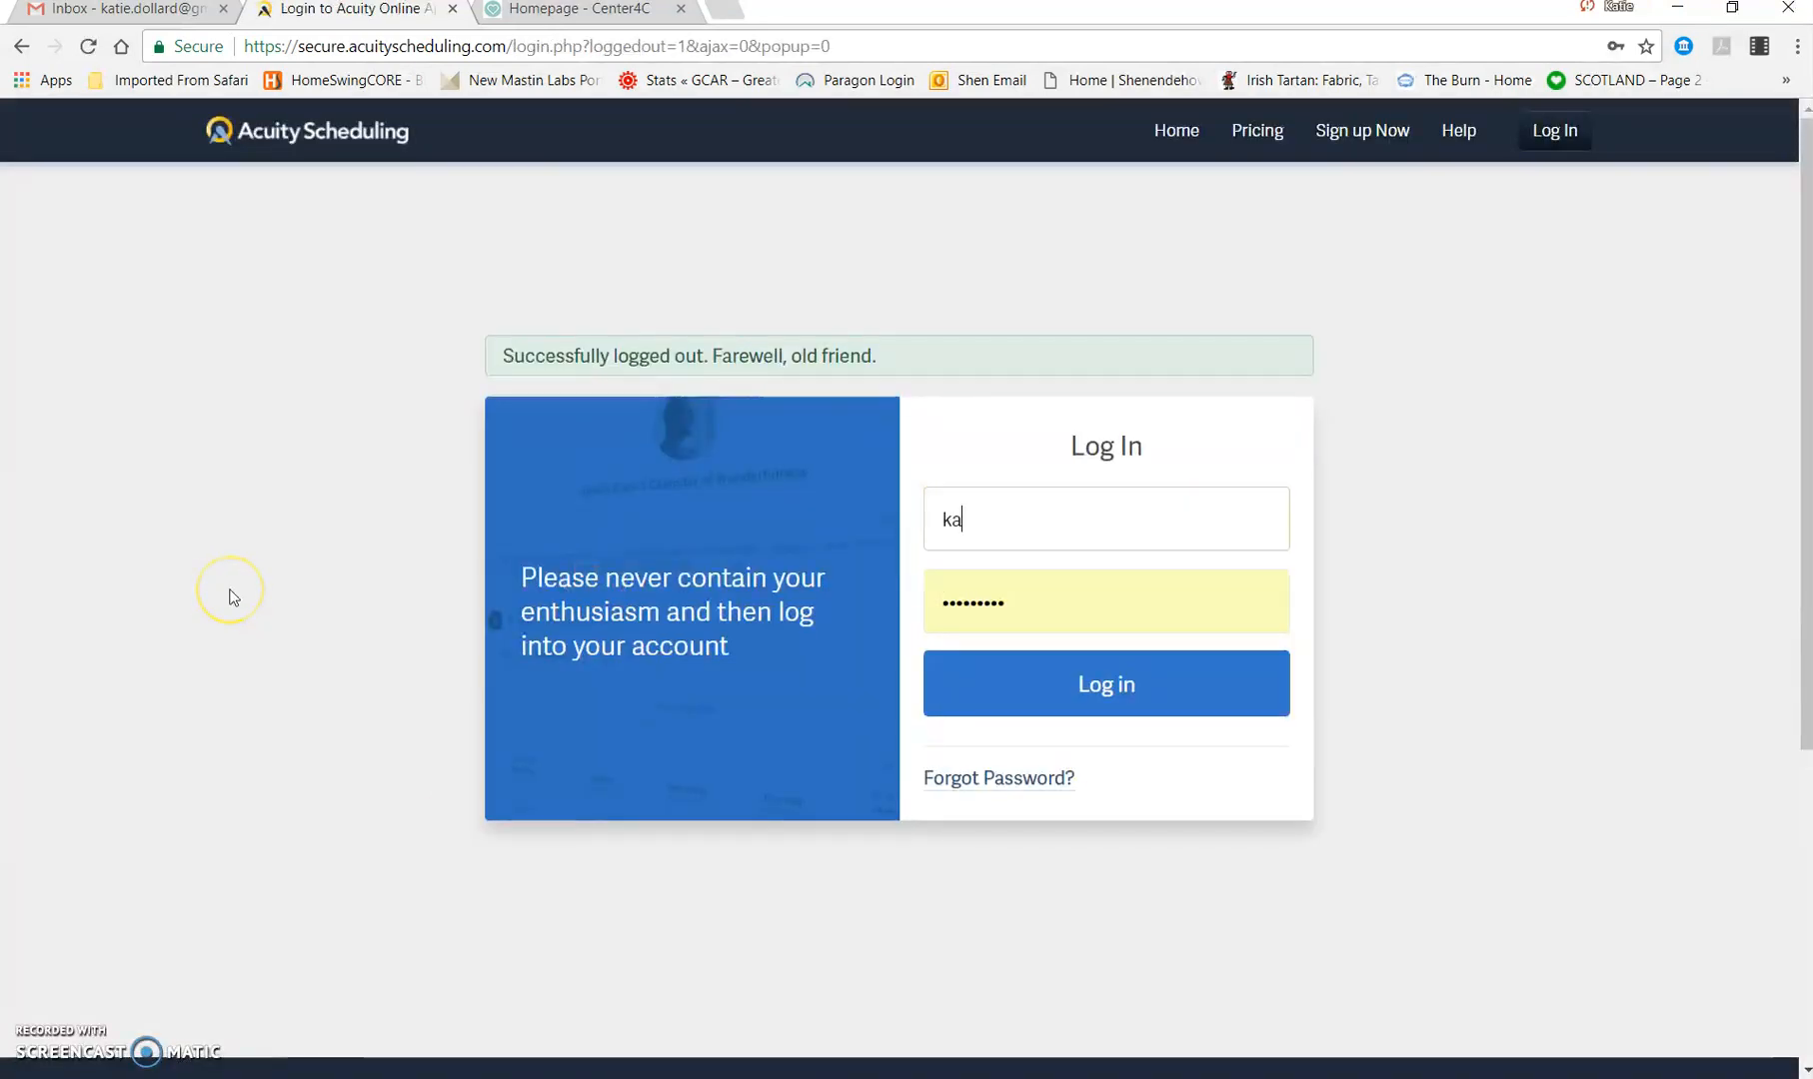
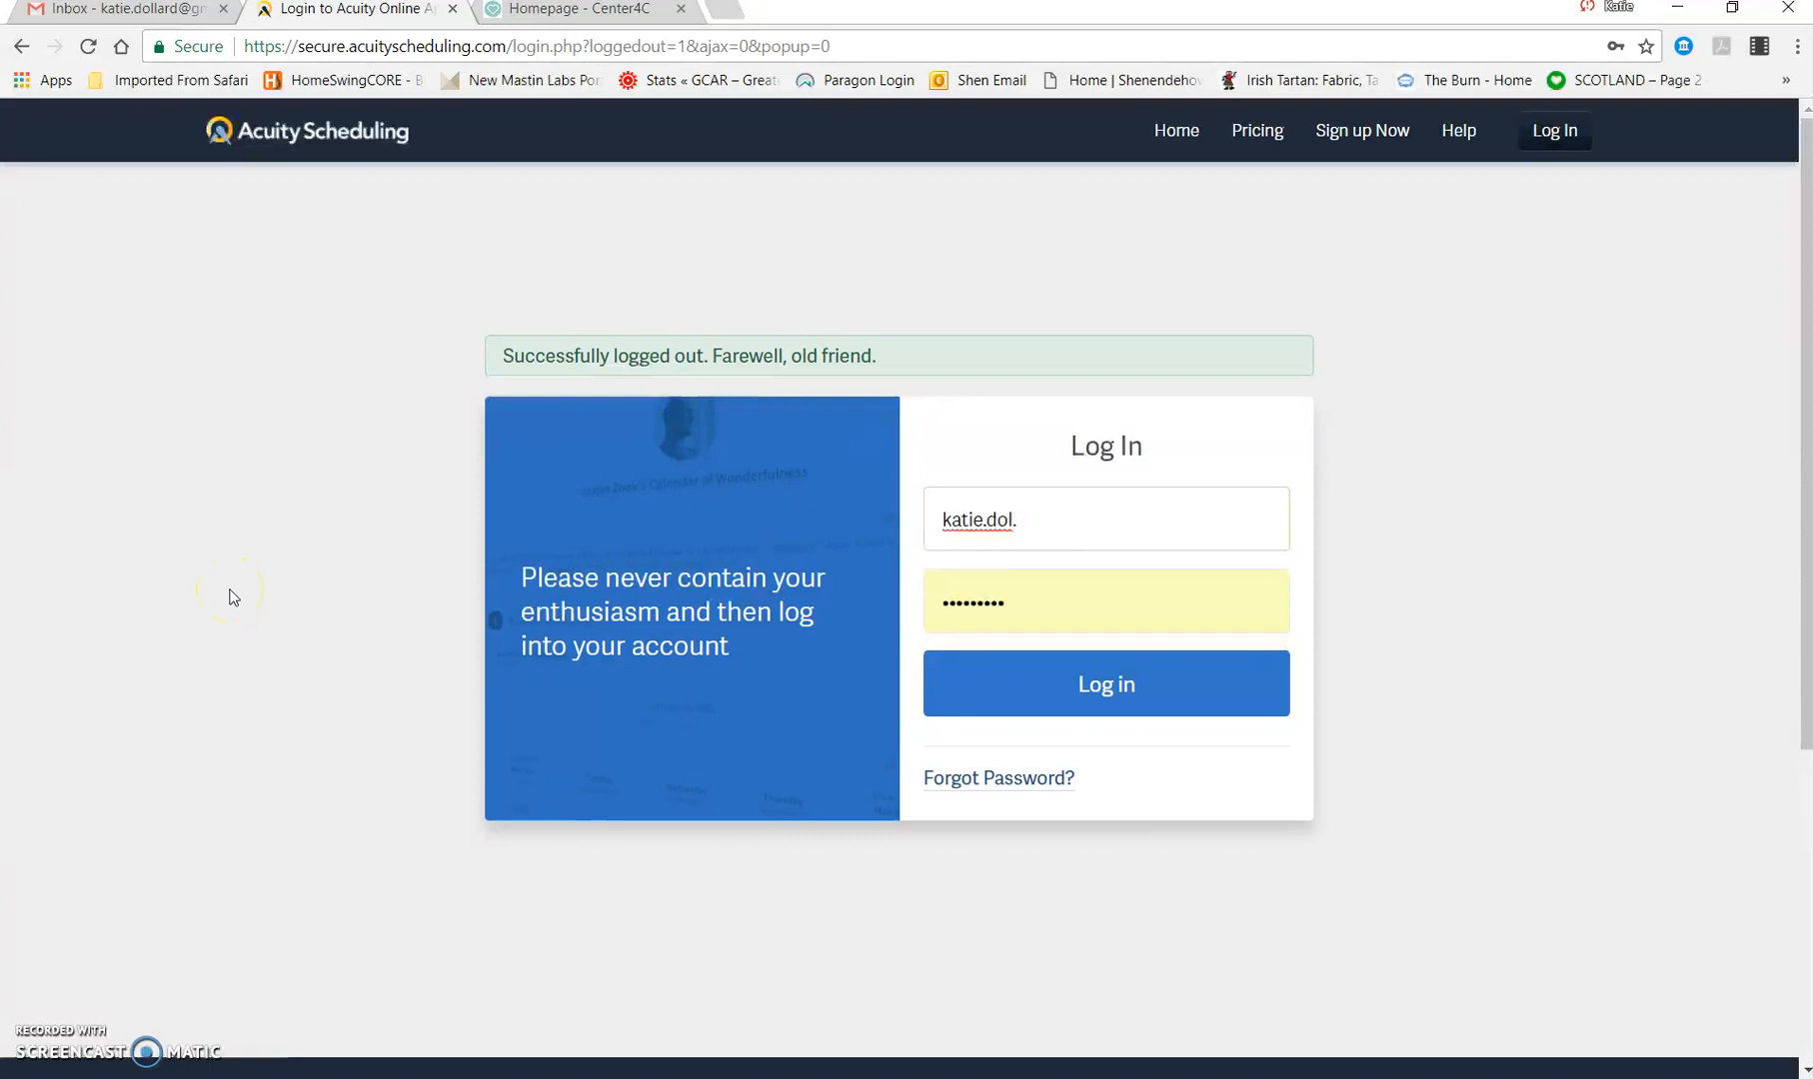
{"action": "left_click", "coordinate": [1024, 584]}
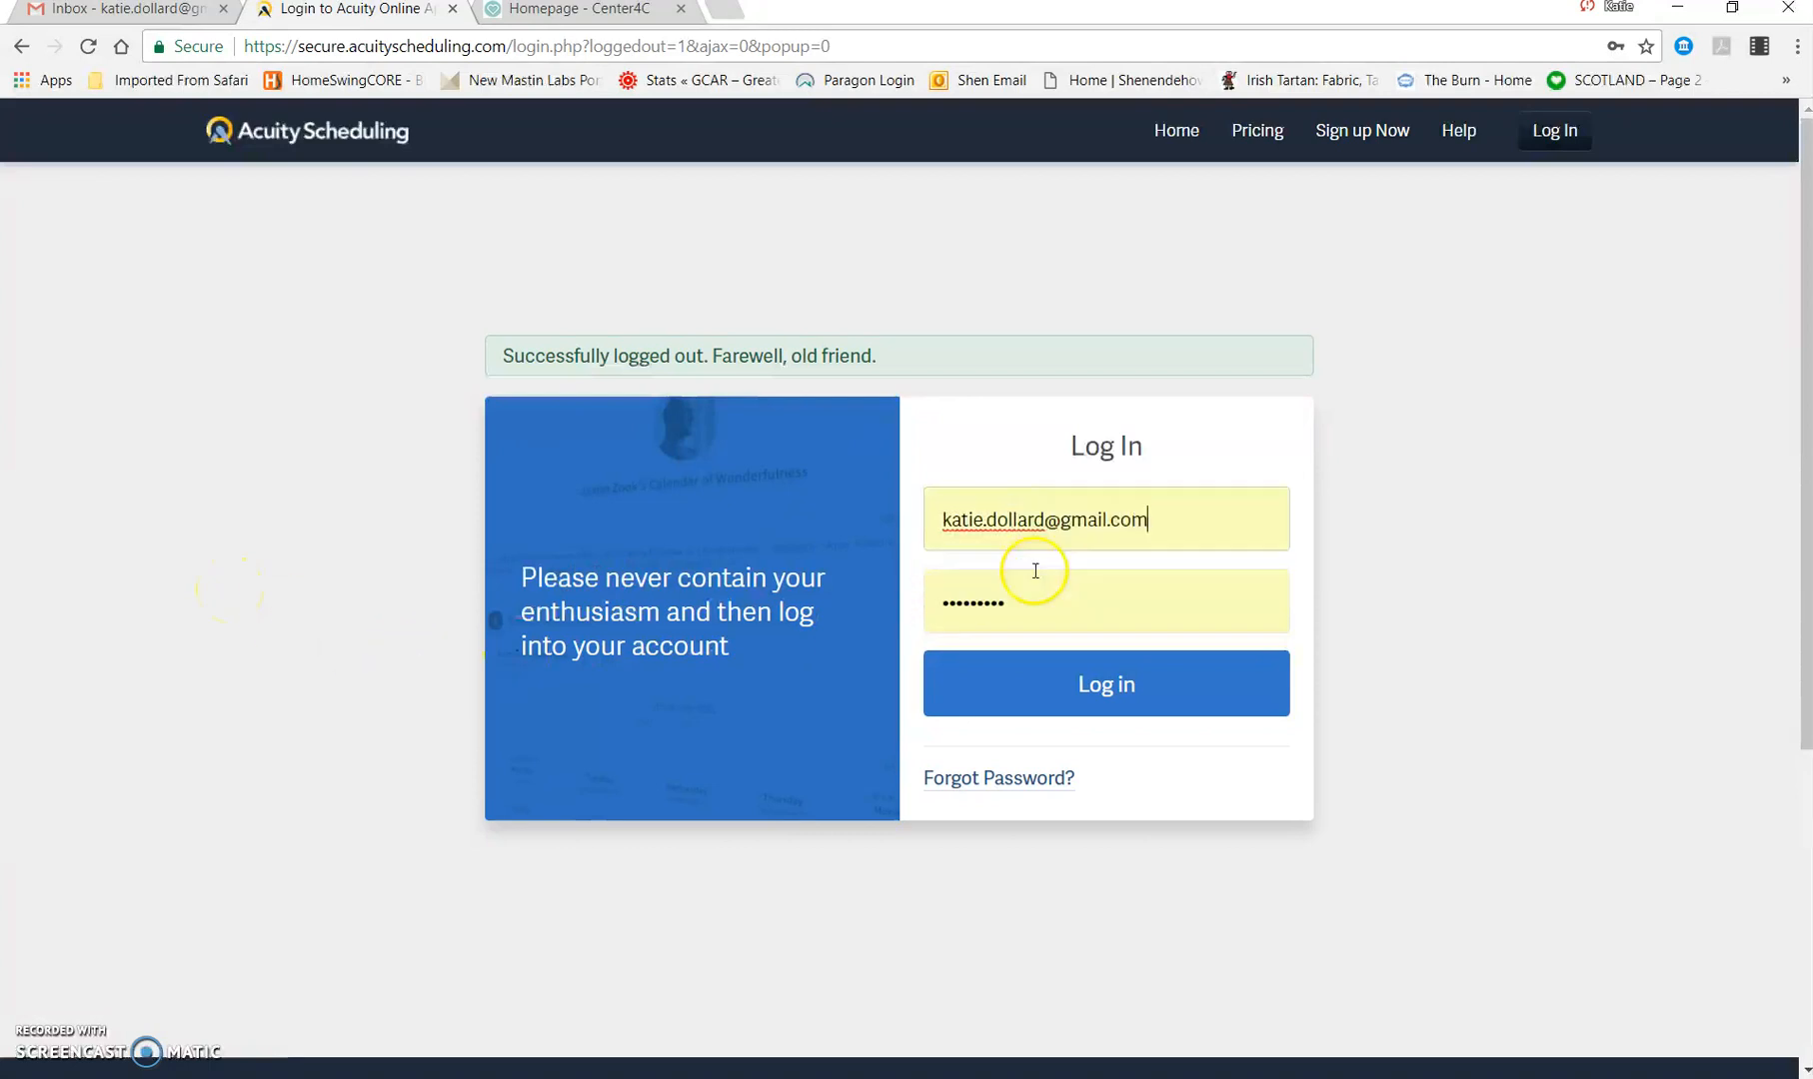
{"action": "left_click_drag", "start_coordinate": [1040, 574], "coordinate": [647, 572]}
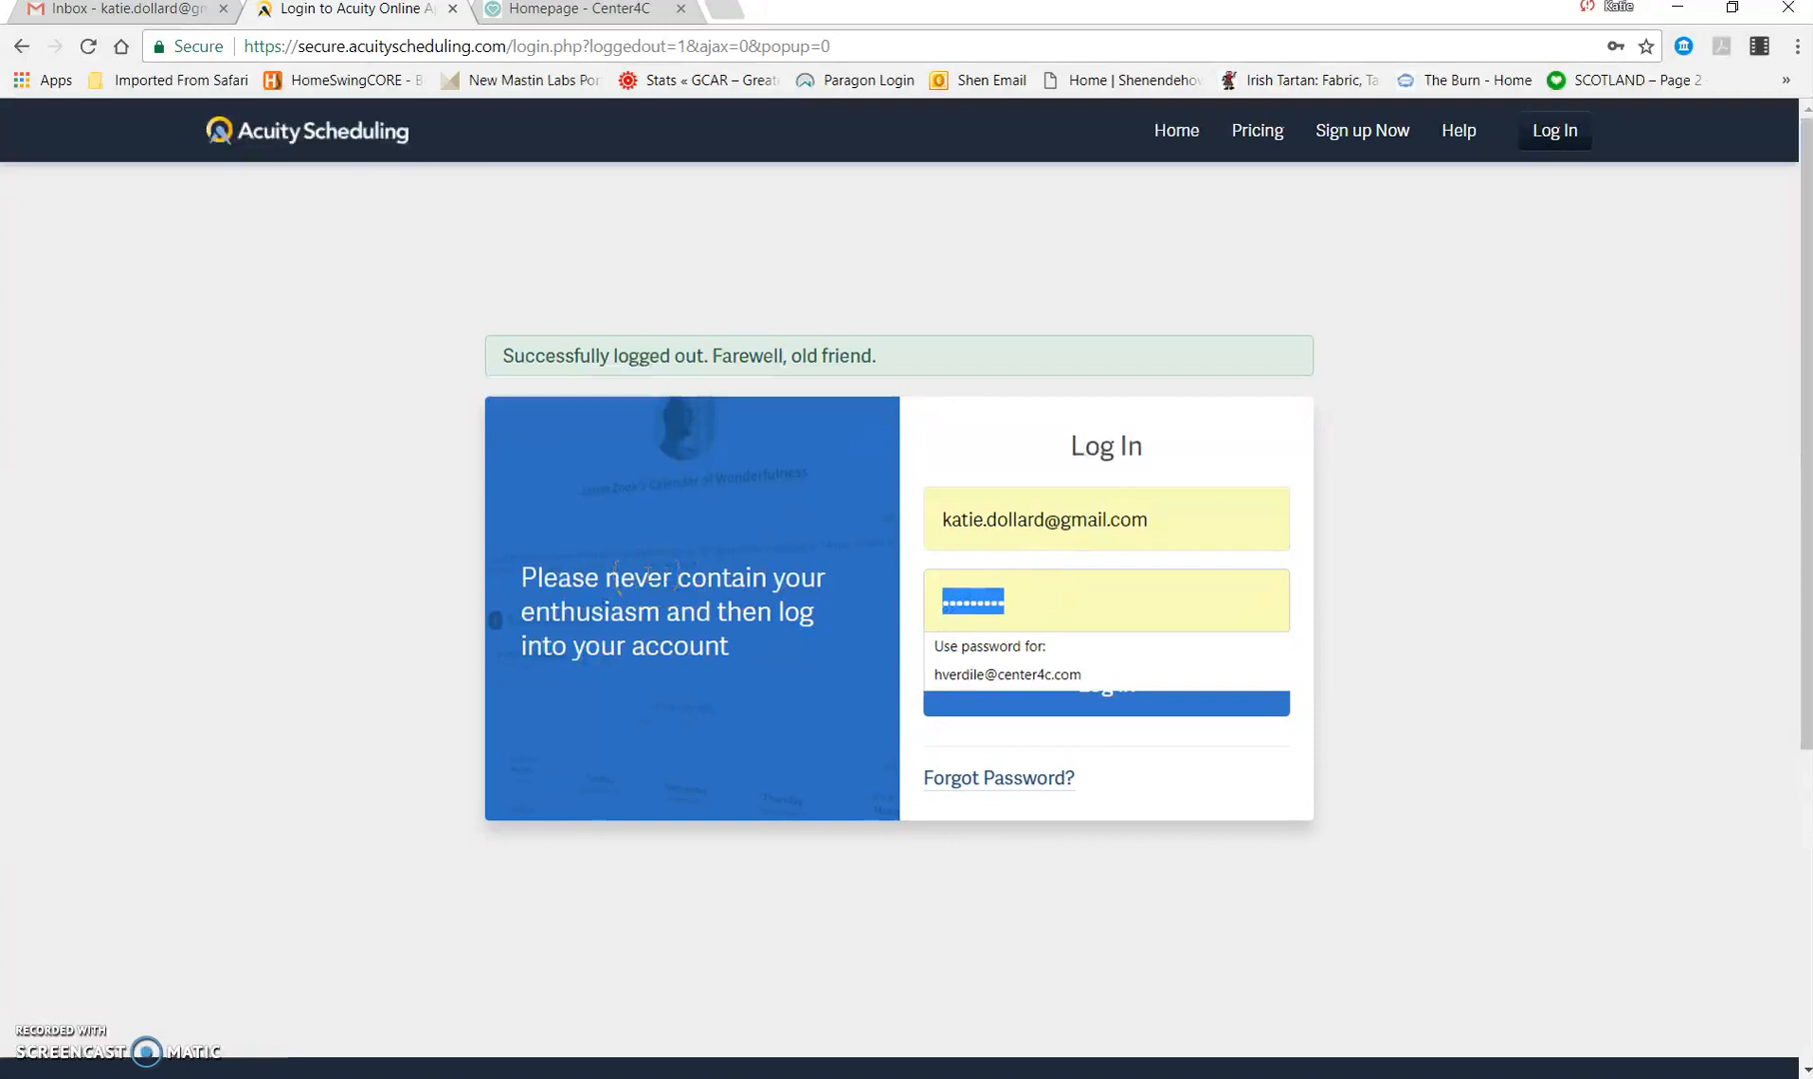
{"action": "type", "text": "********"}
{"action": "key", "text": "Return"}
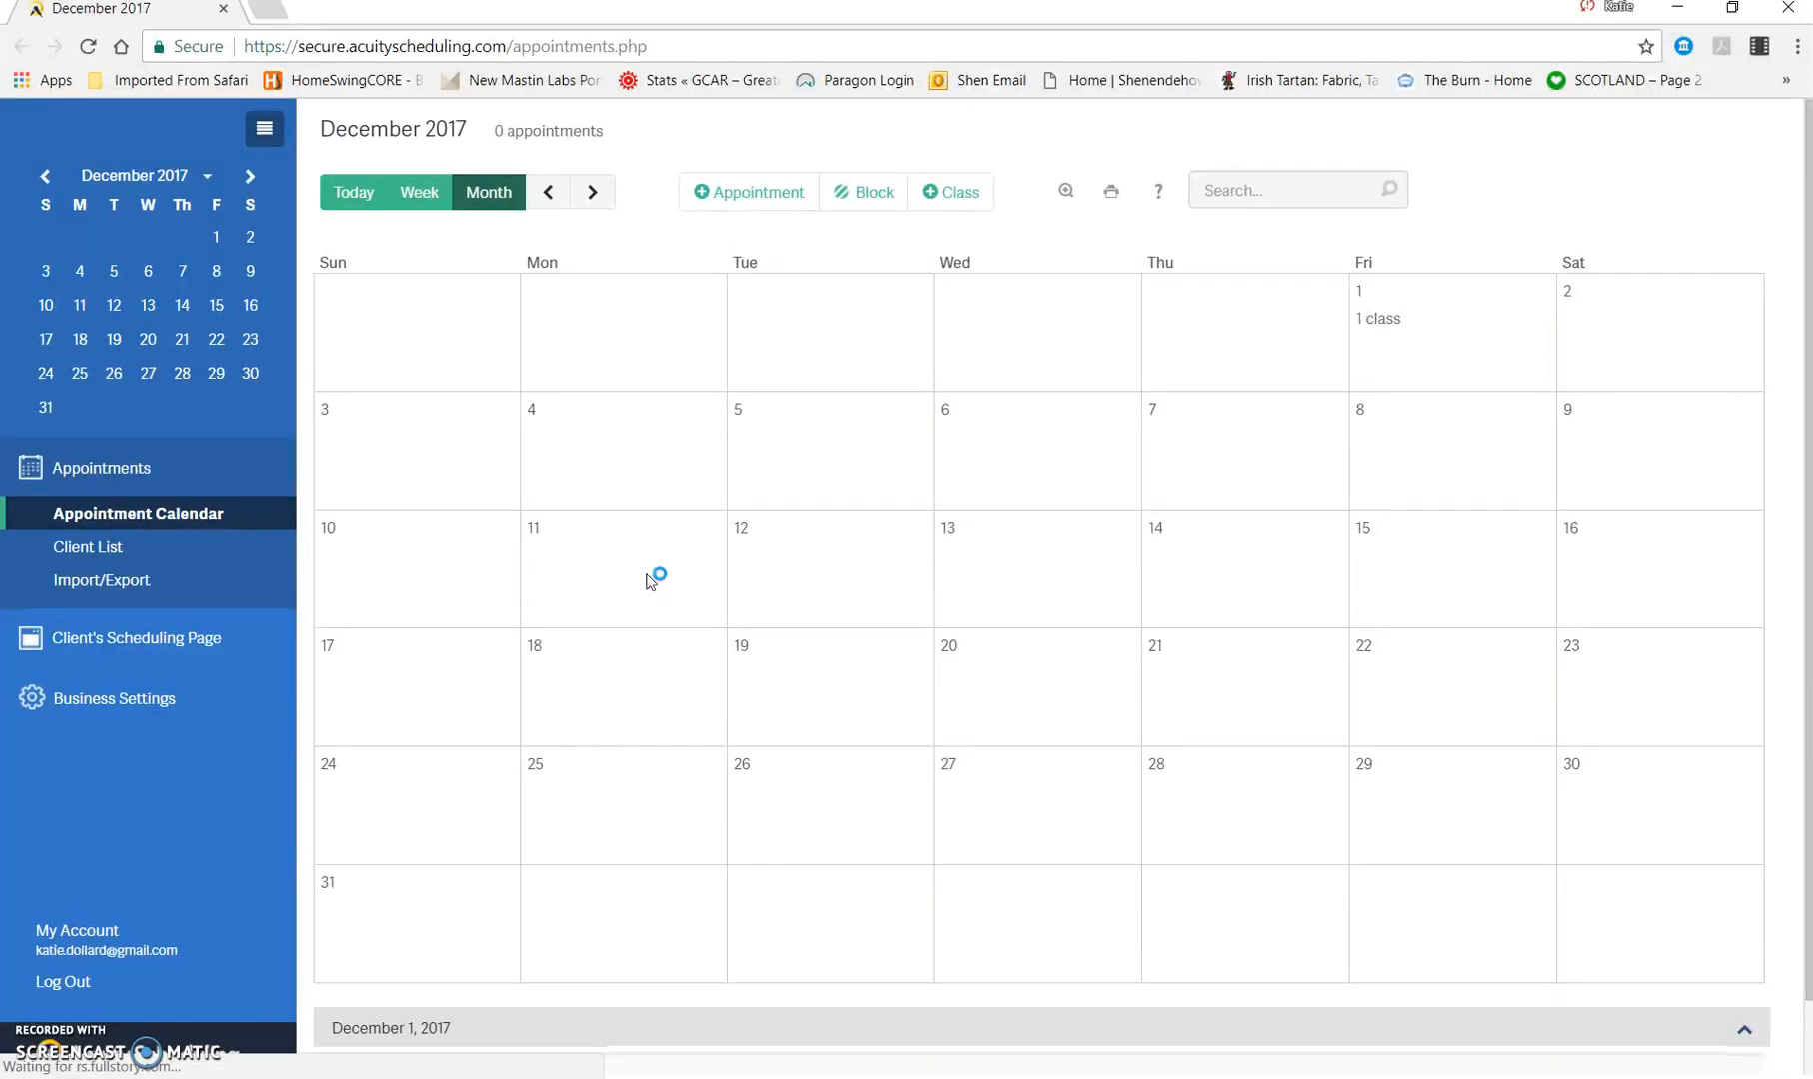
Step: View the business settings offered to the newly logged-in user and open the availability page
{"action": "left_click", "coordinate": [436, 636]}
{"action": "left_click", "coordinate": [148, 638]}
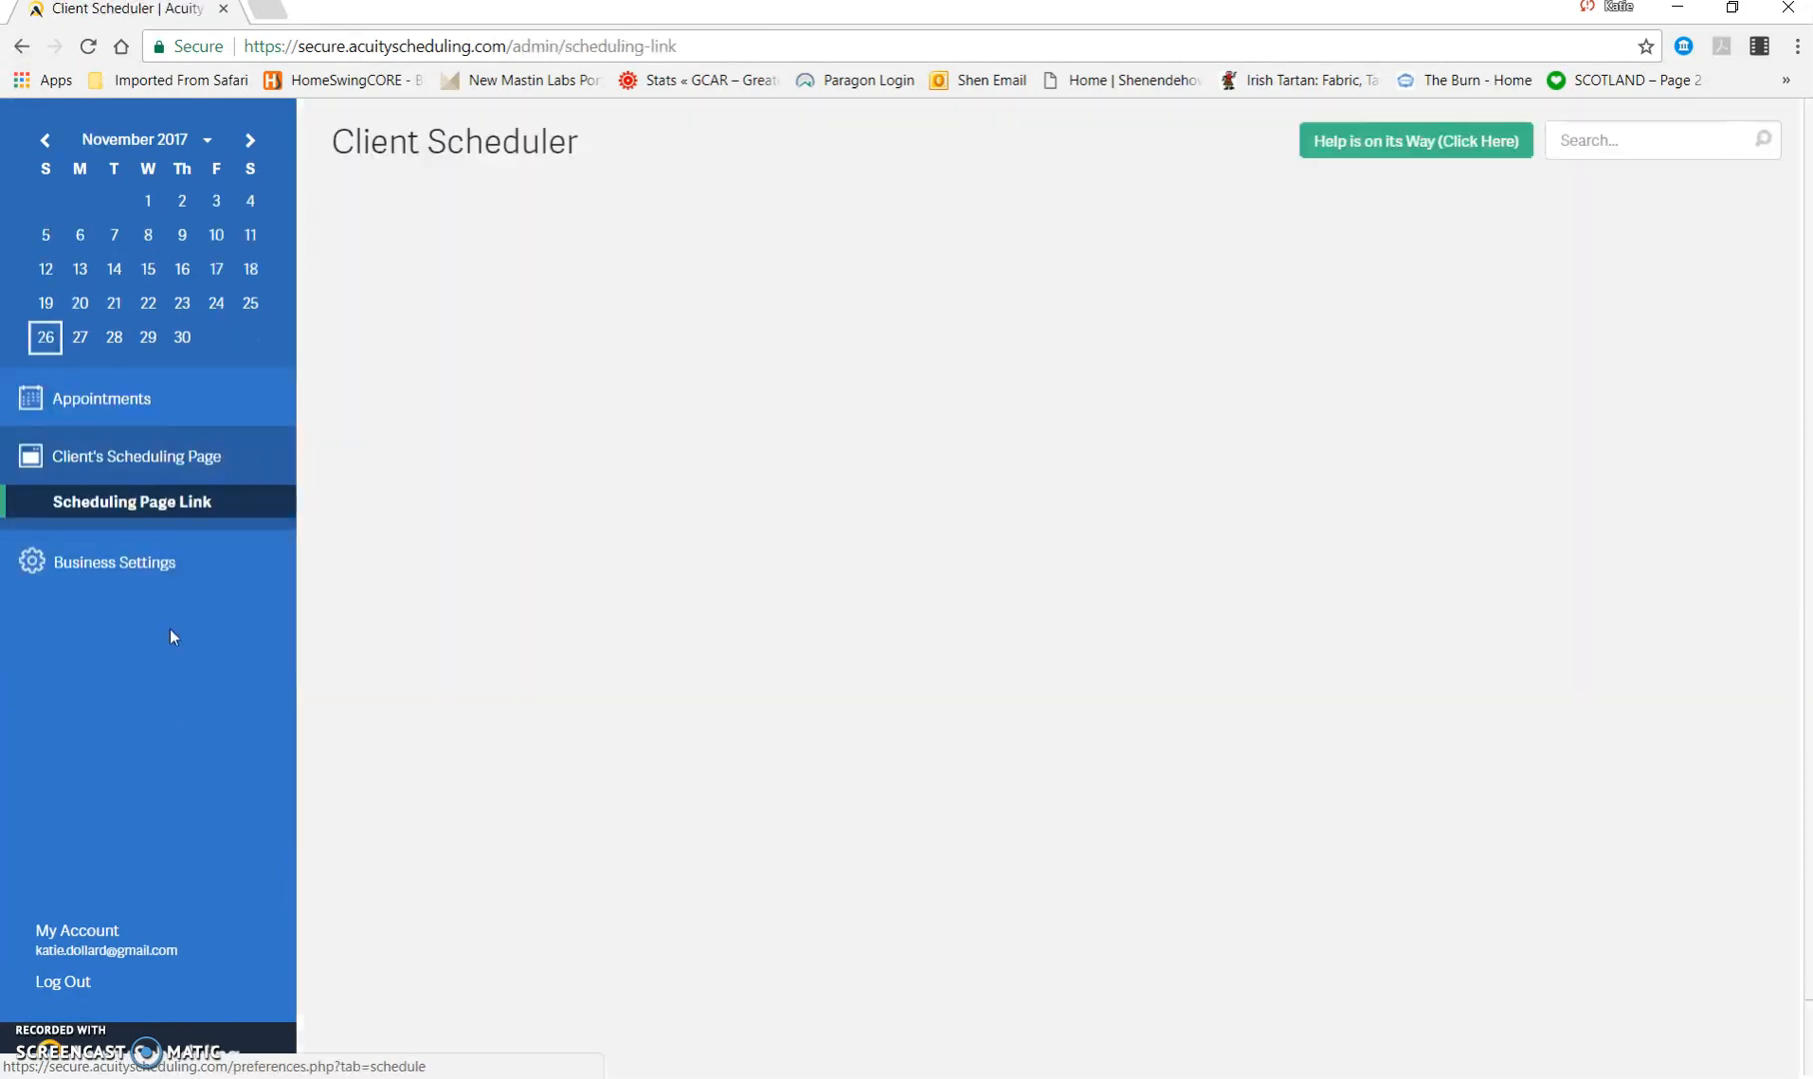
{"action": "left_click", "coordinate": [160, 559]}
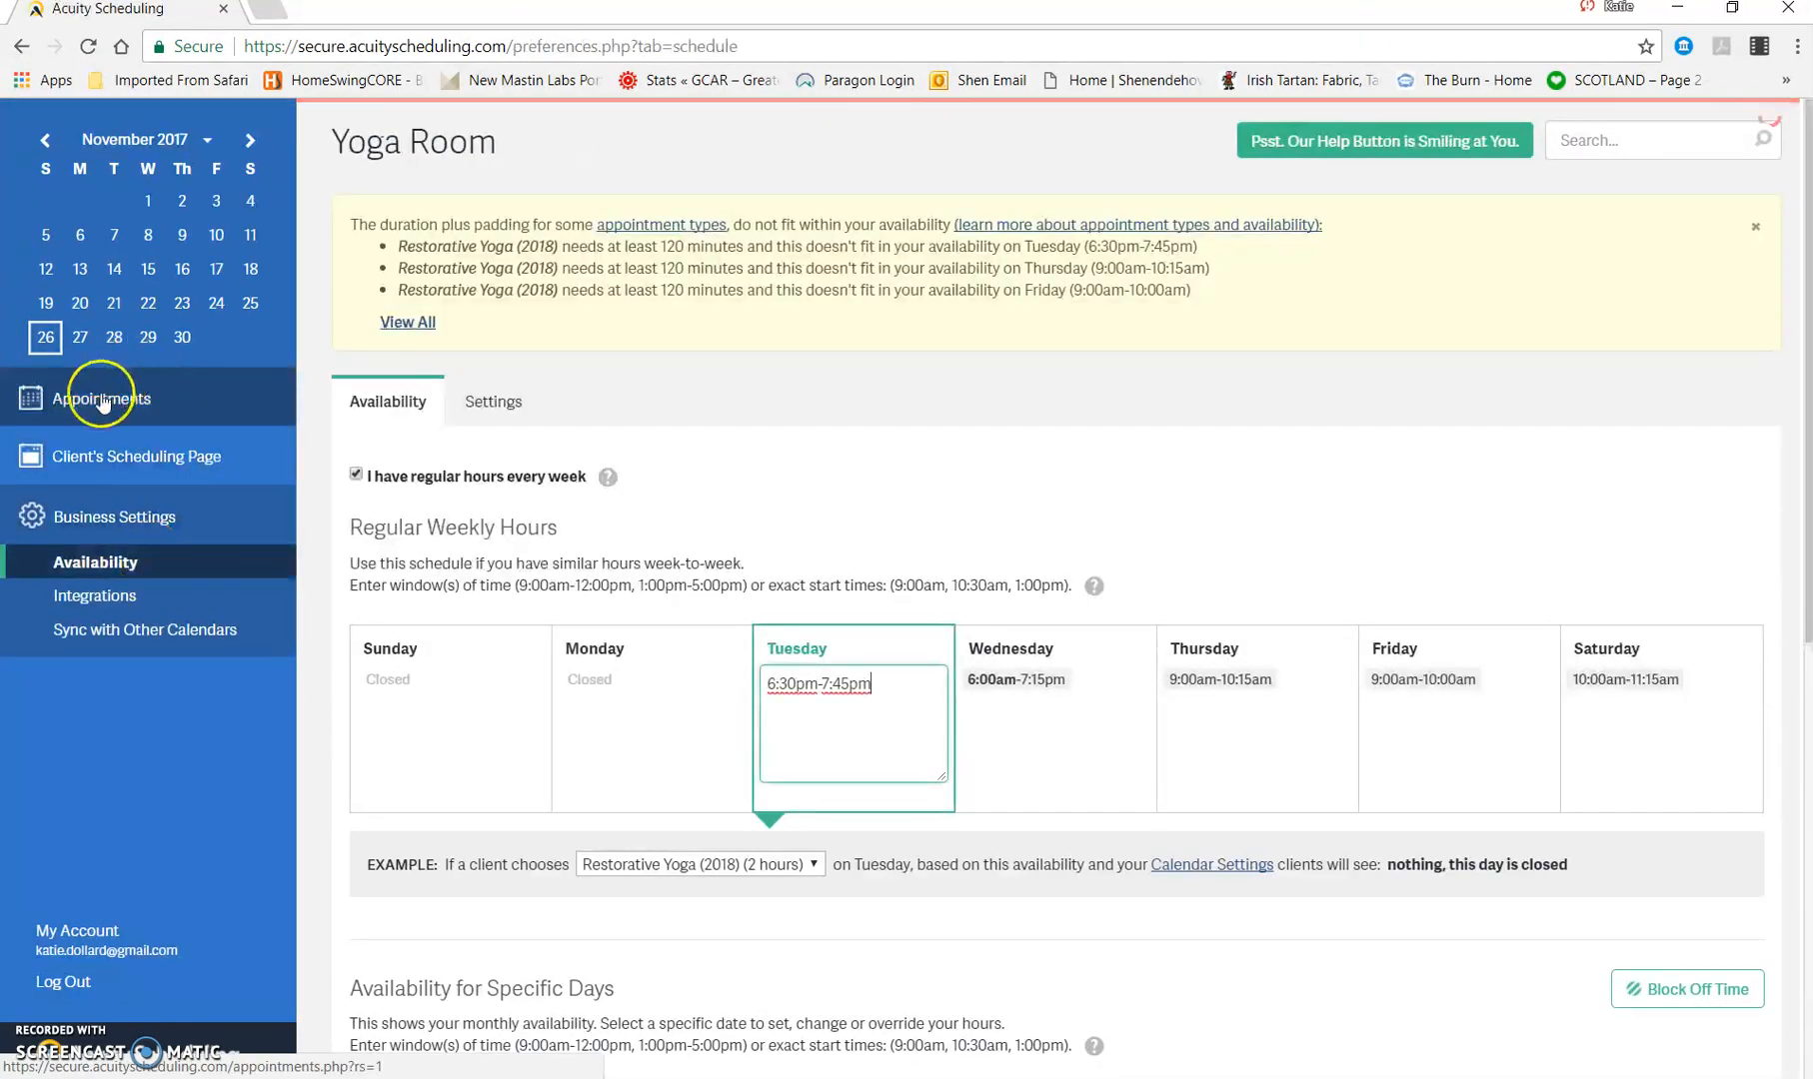
Step: Show January 2018 in the appointment calendar and start a new appointment of type Restorative Yoga (2018)
{"action": "left_click", "coordinate": [102, 399]}
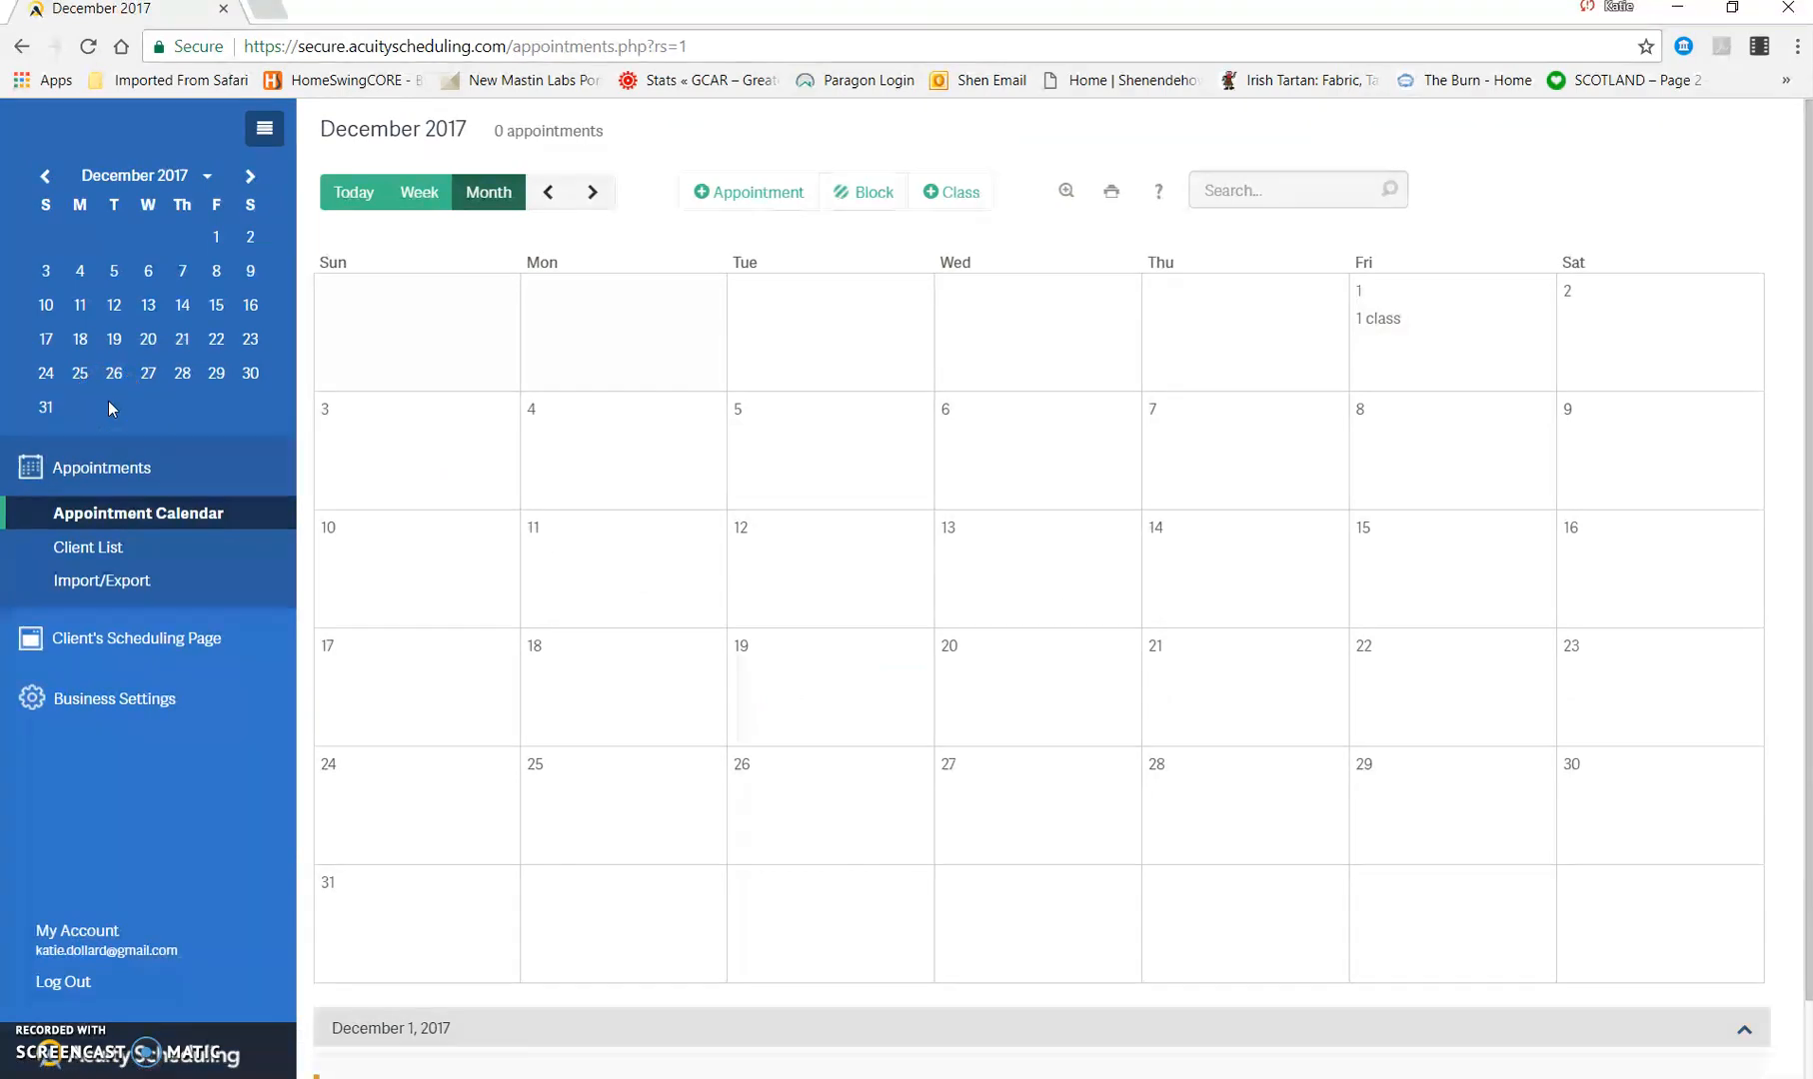
{"action": "left_click", "coordinate": [593, 192]}
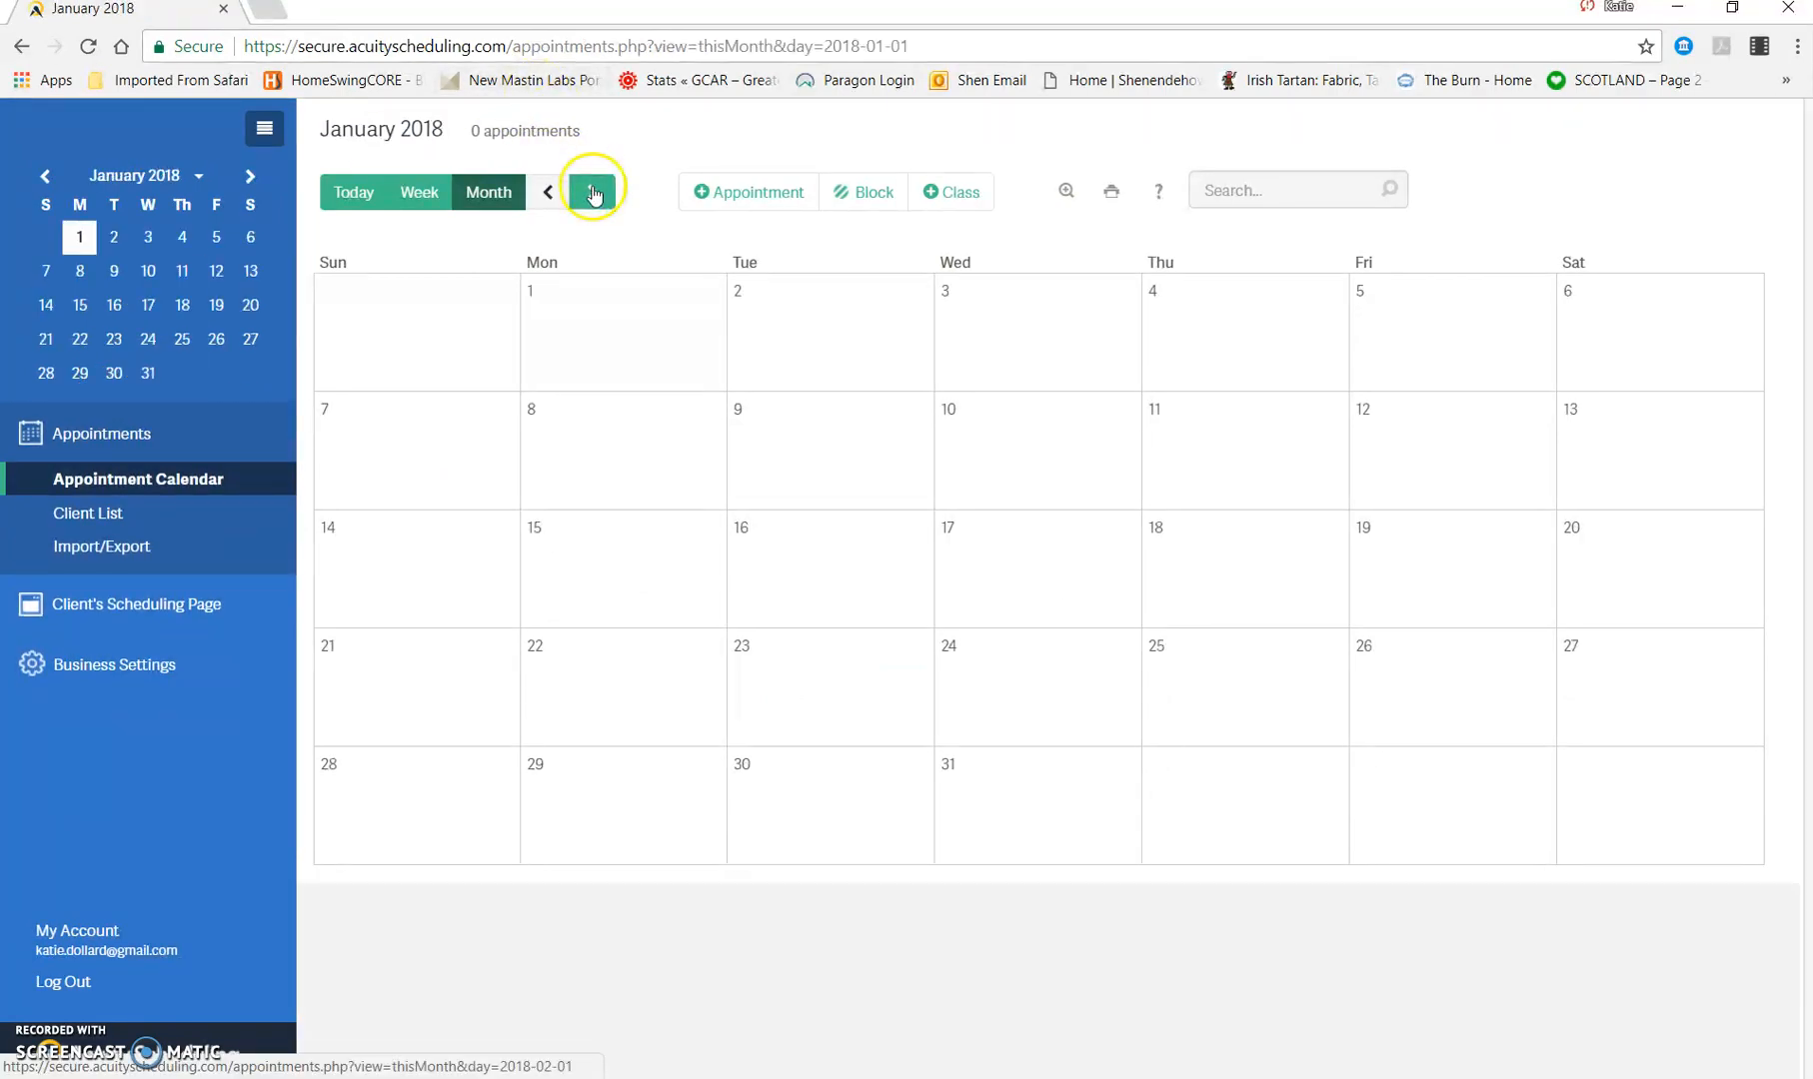
{"action": "left_click", "coordinate": [757, 198]}
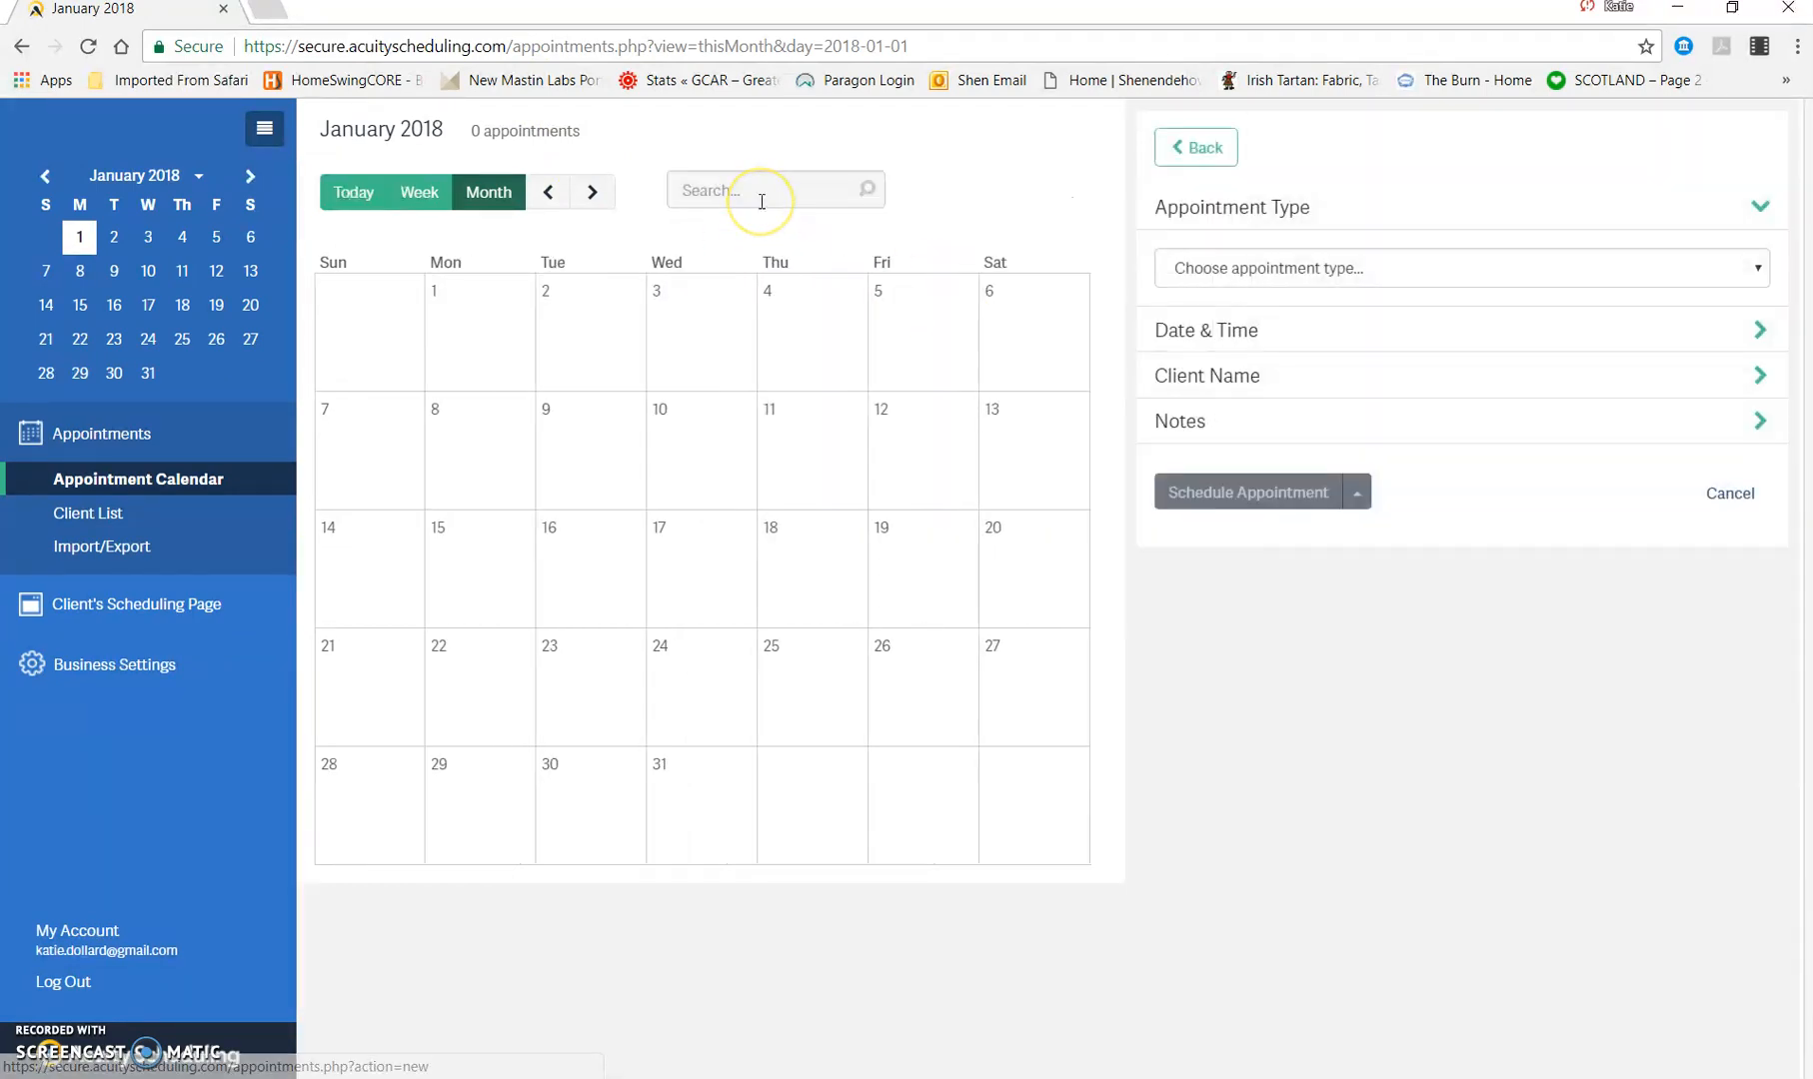
{"action": "left_click", "coordinate": [1373, 269]}
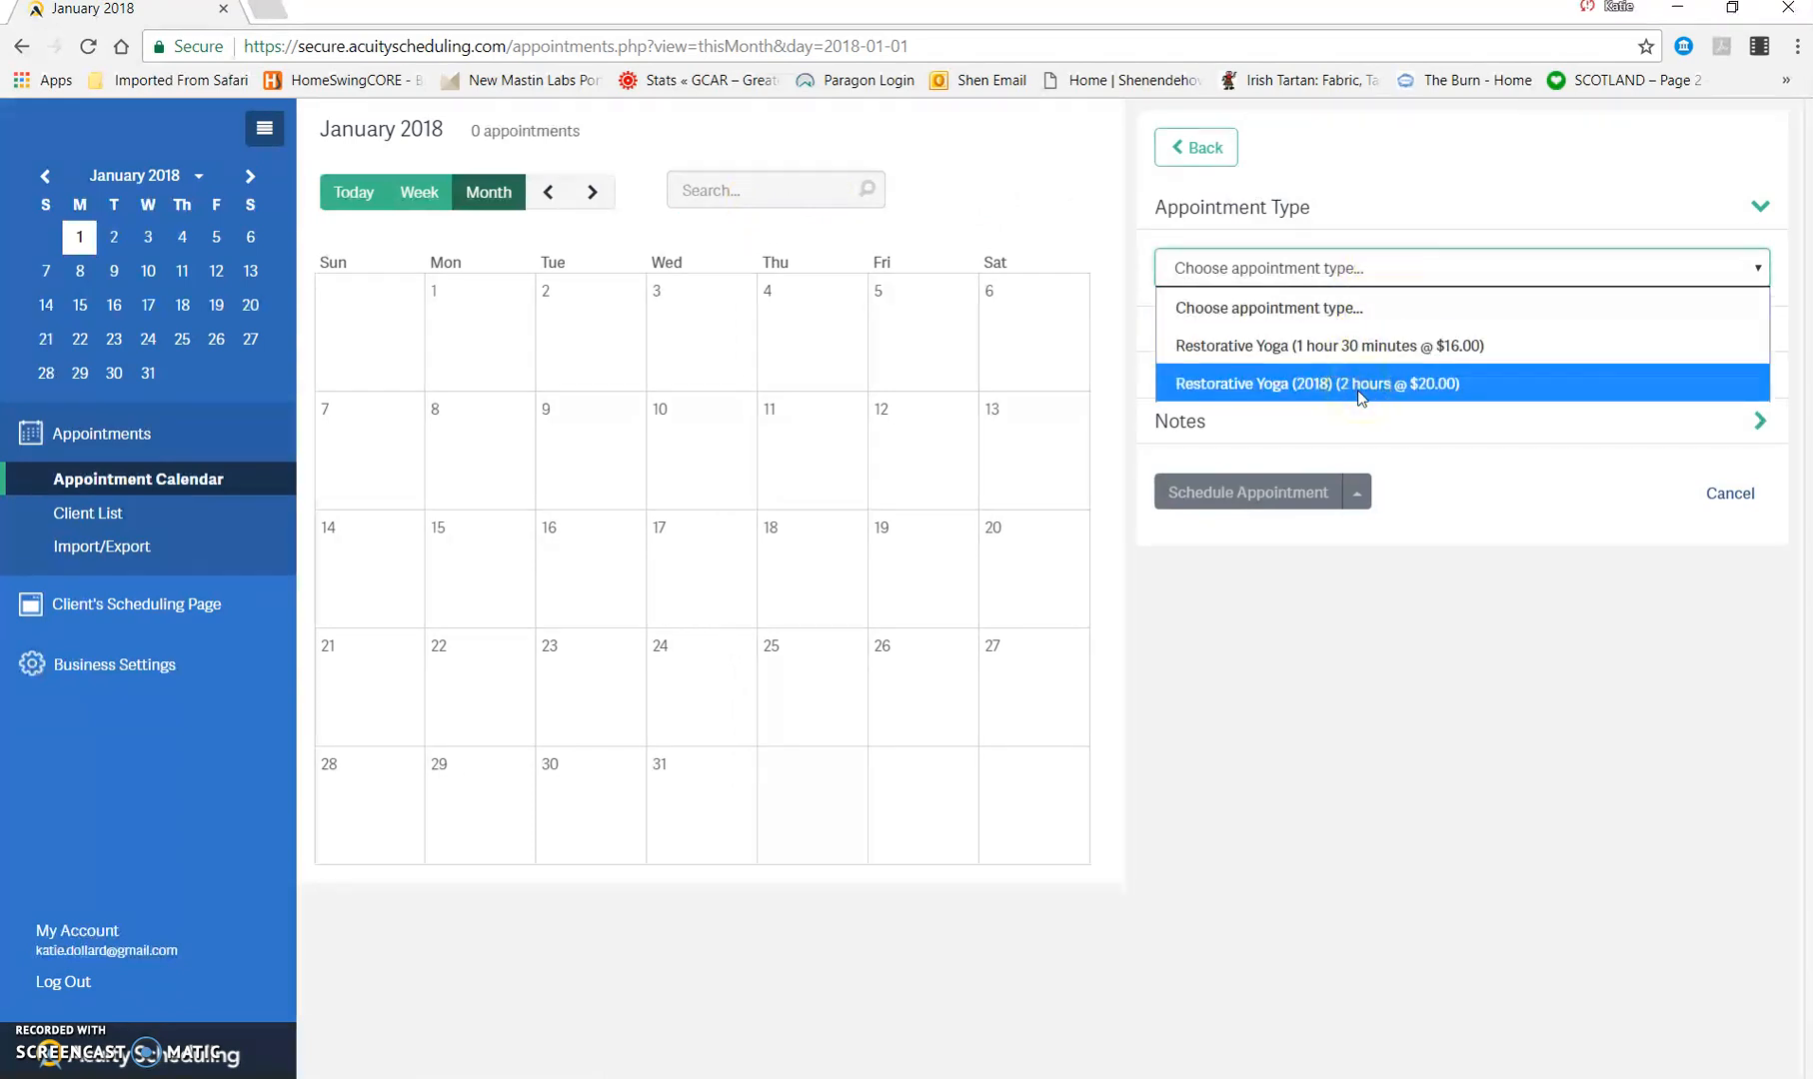
{"action": "left_click", "coordinate": [1275, 387]}
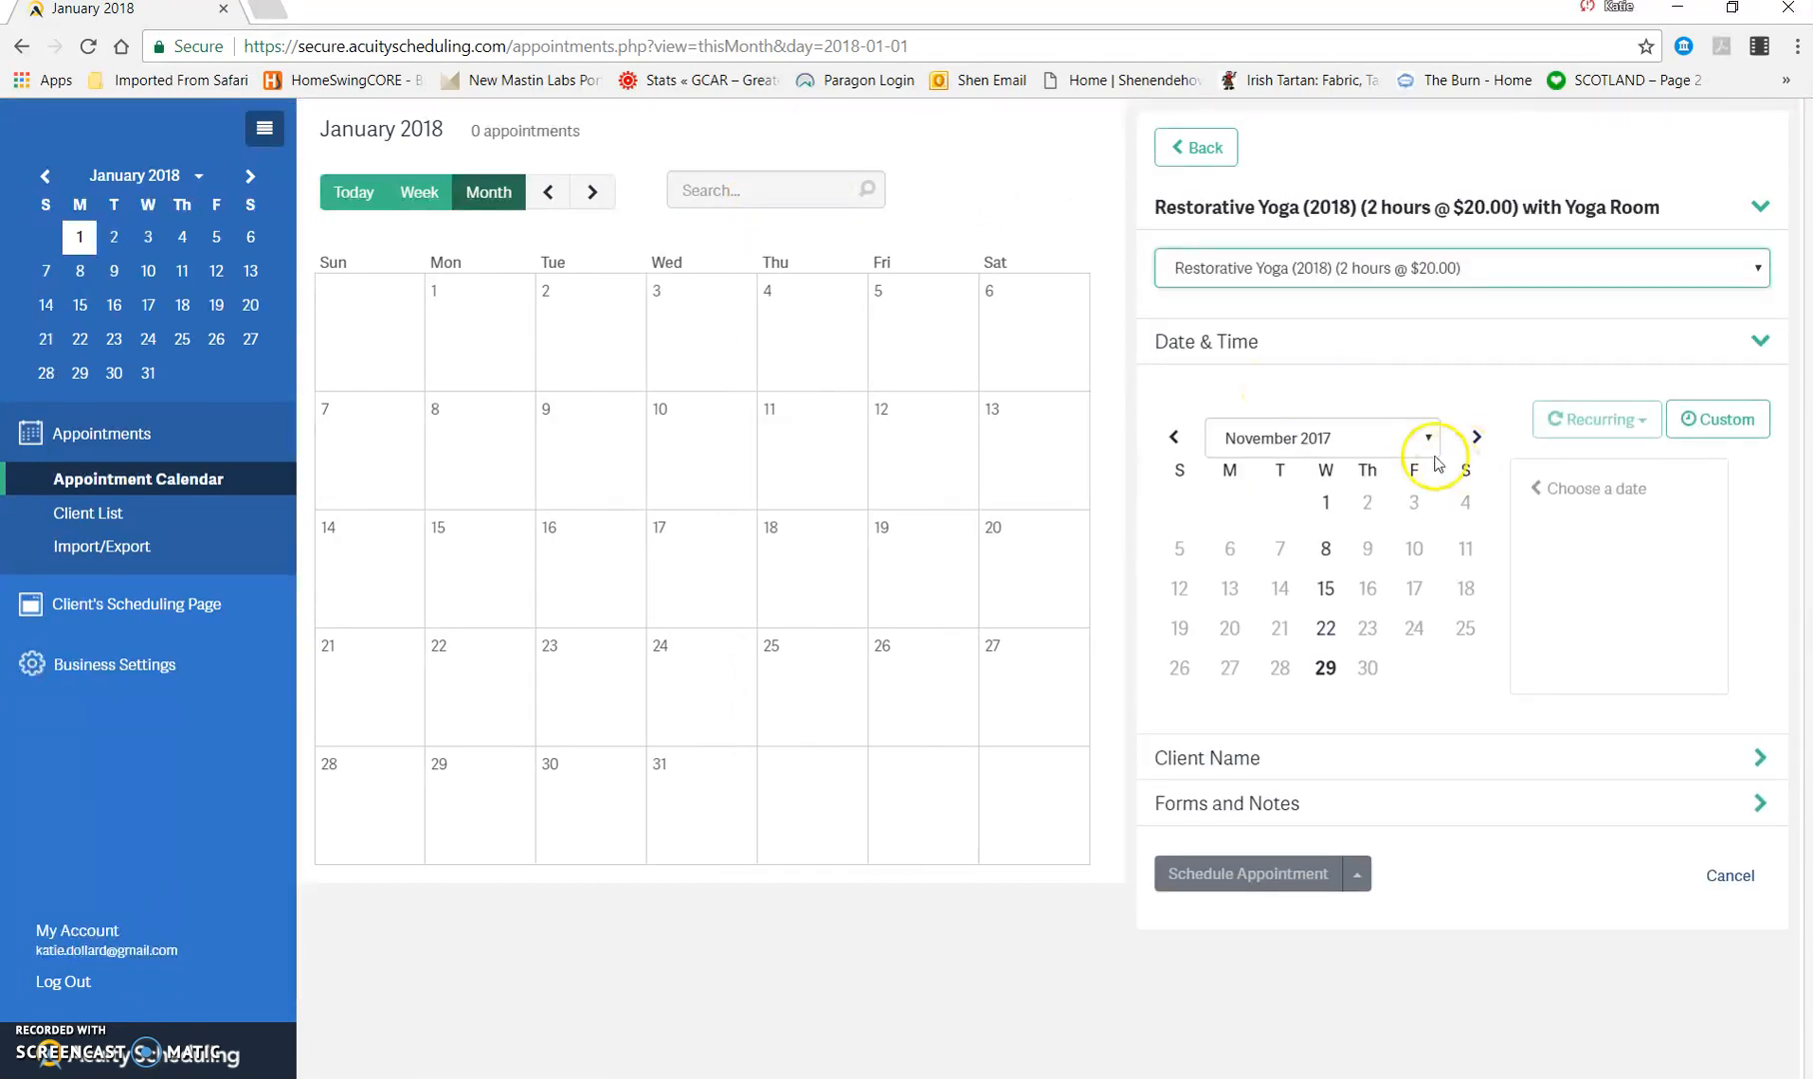
Step: Set the new appointment's date to January 3, 2018 and its time to 4:00pm
{"action": "left_click", "coordinate": [1477, 439]}
{"action": "left_click", "coordinate": [1475, 441]}
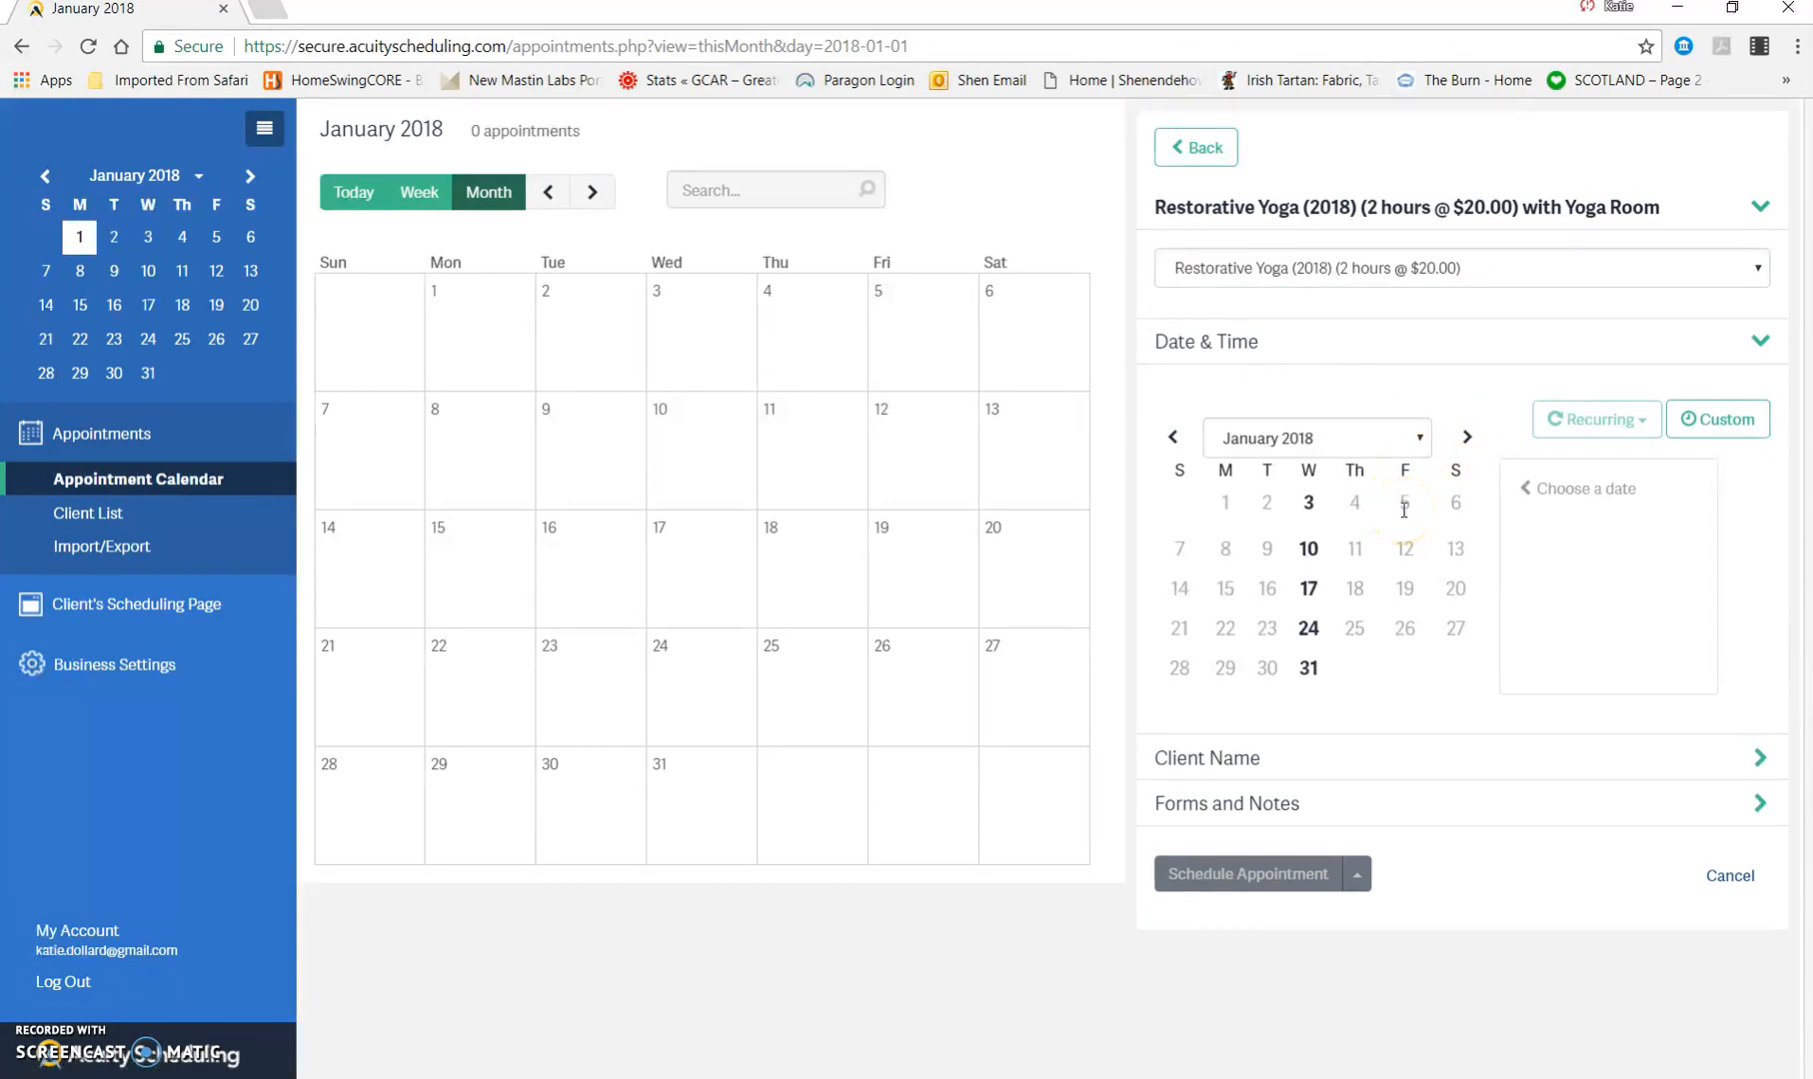
{"action": "left_click", "coordinate": [1309, 505]}
{"action": "left_click", "coordinate": [1402, 505]}
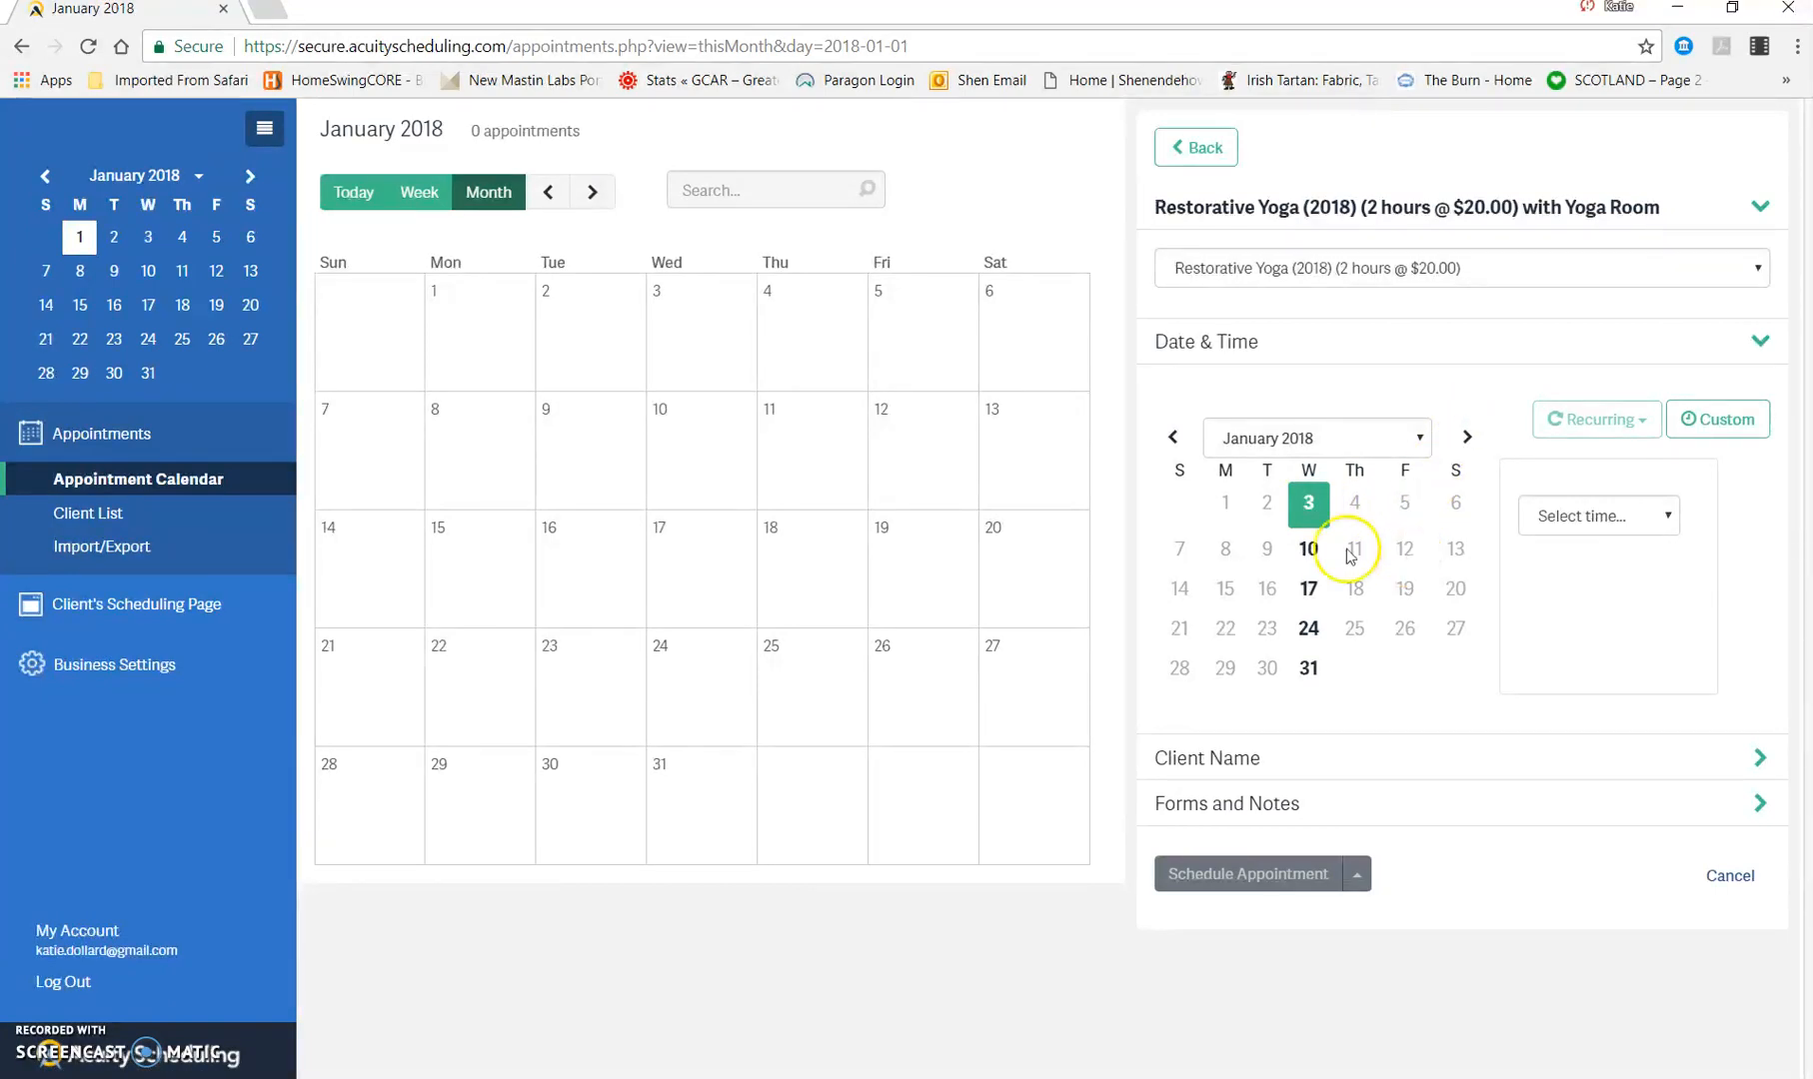
{"action": "left_click", "coordinate": [1663, 515]}
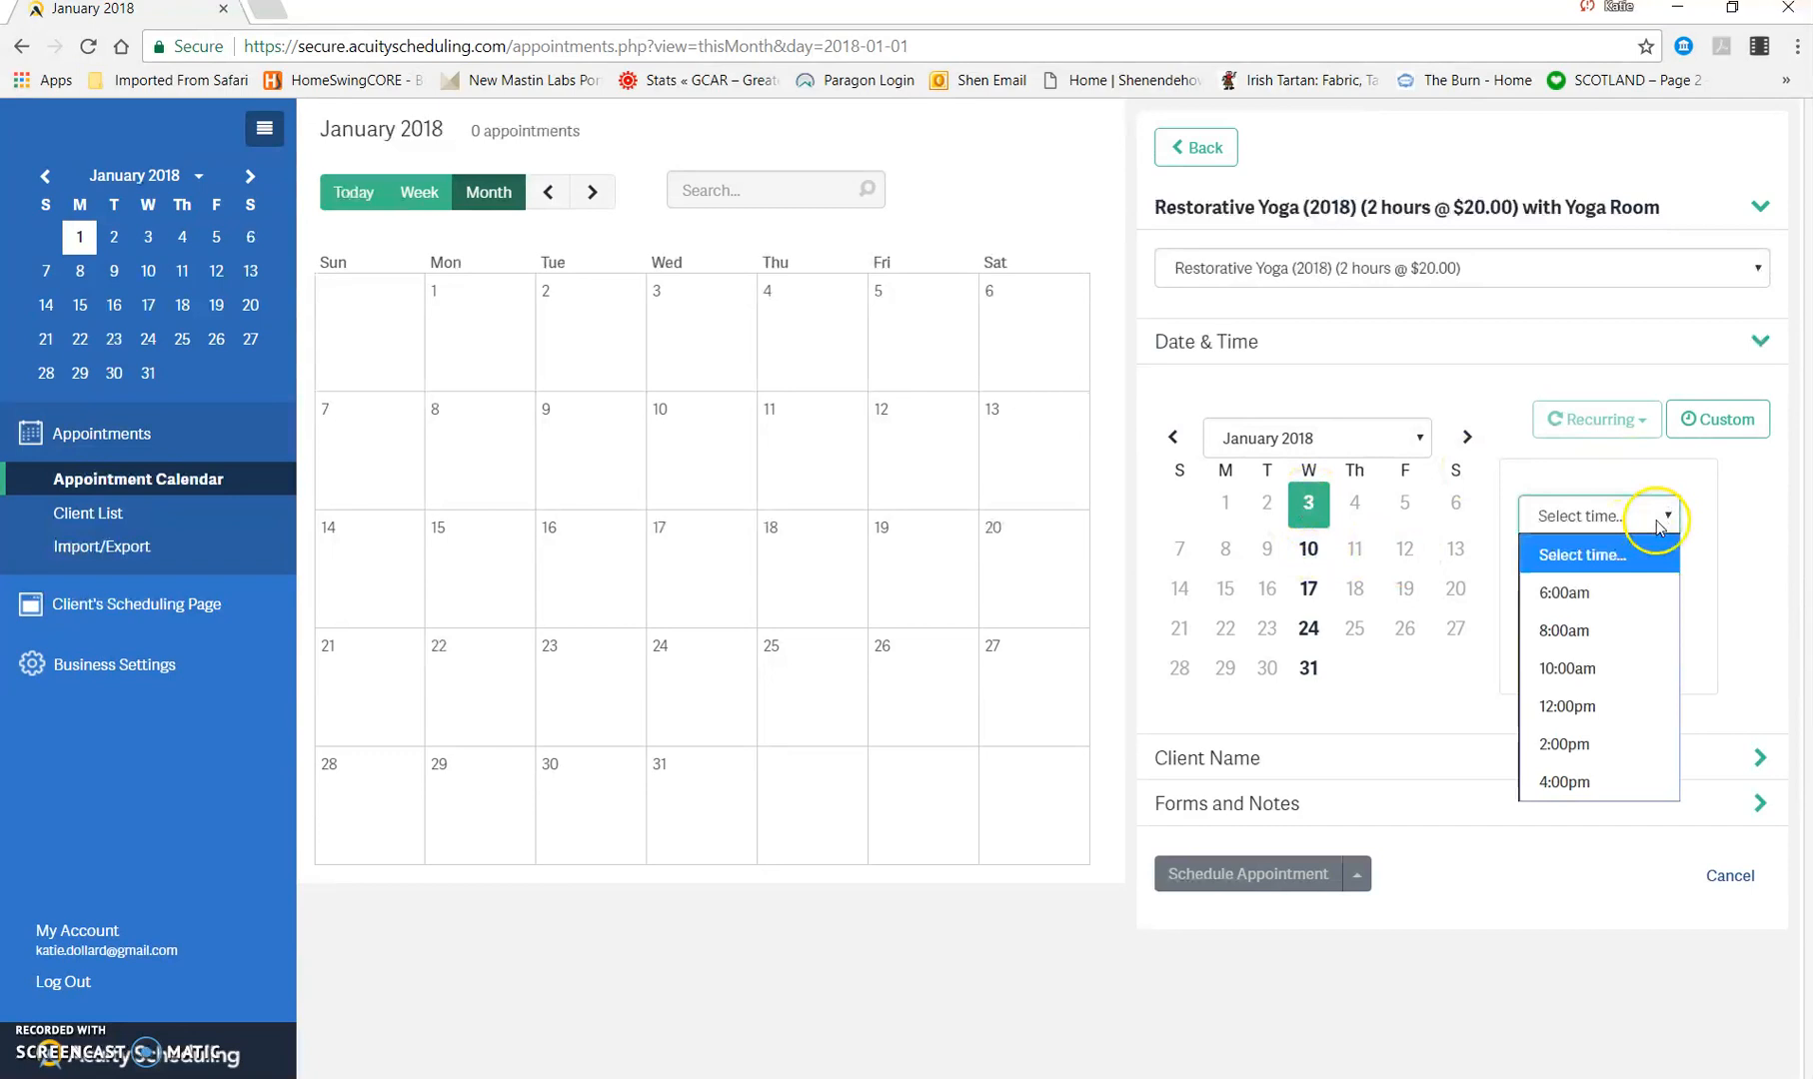
{"action": "left_click", "coordinate": [1564, 781]}
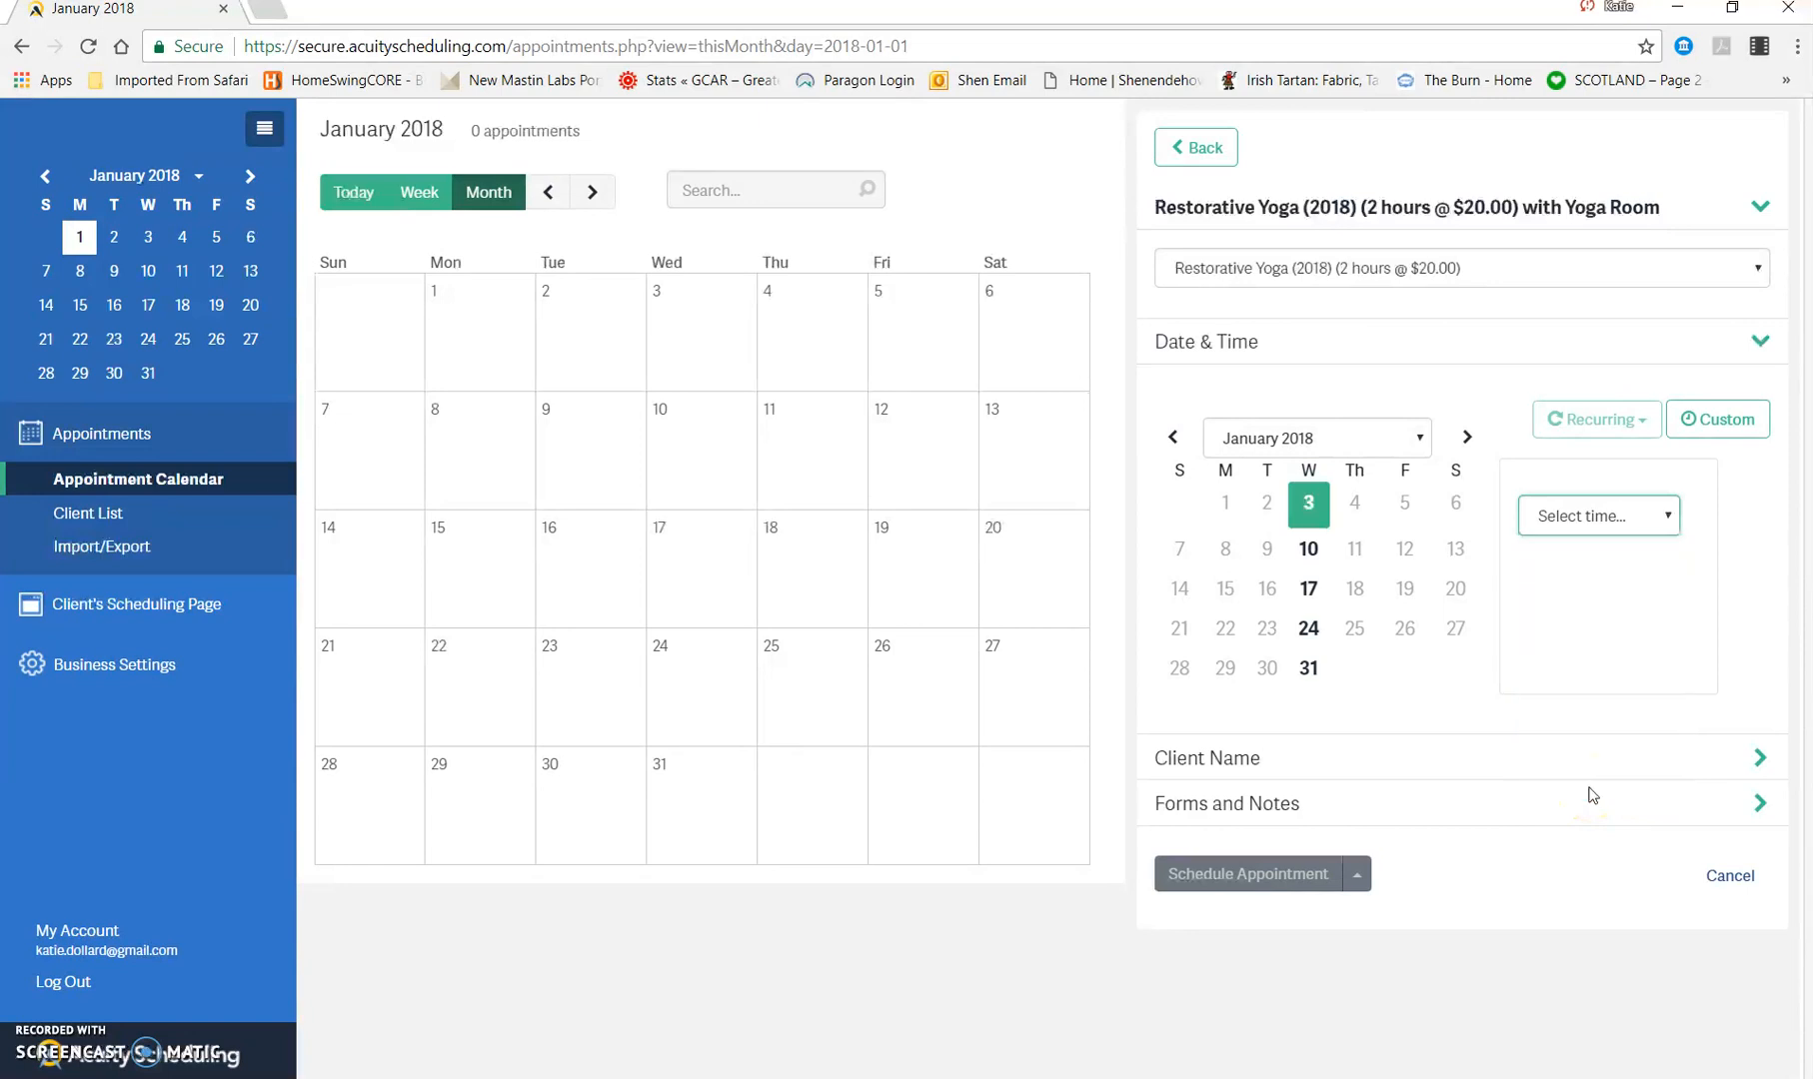
{"action": "left_click", "coordinate": [1591, 707]}
{"action": "scroll", "coordinate": [1596, 712], "scroll_direction": "down", "scroll_amount": 1}
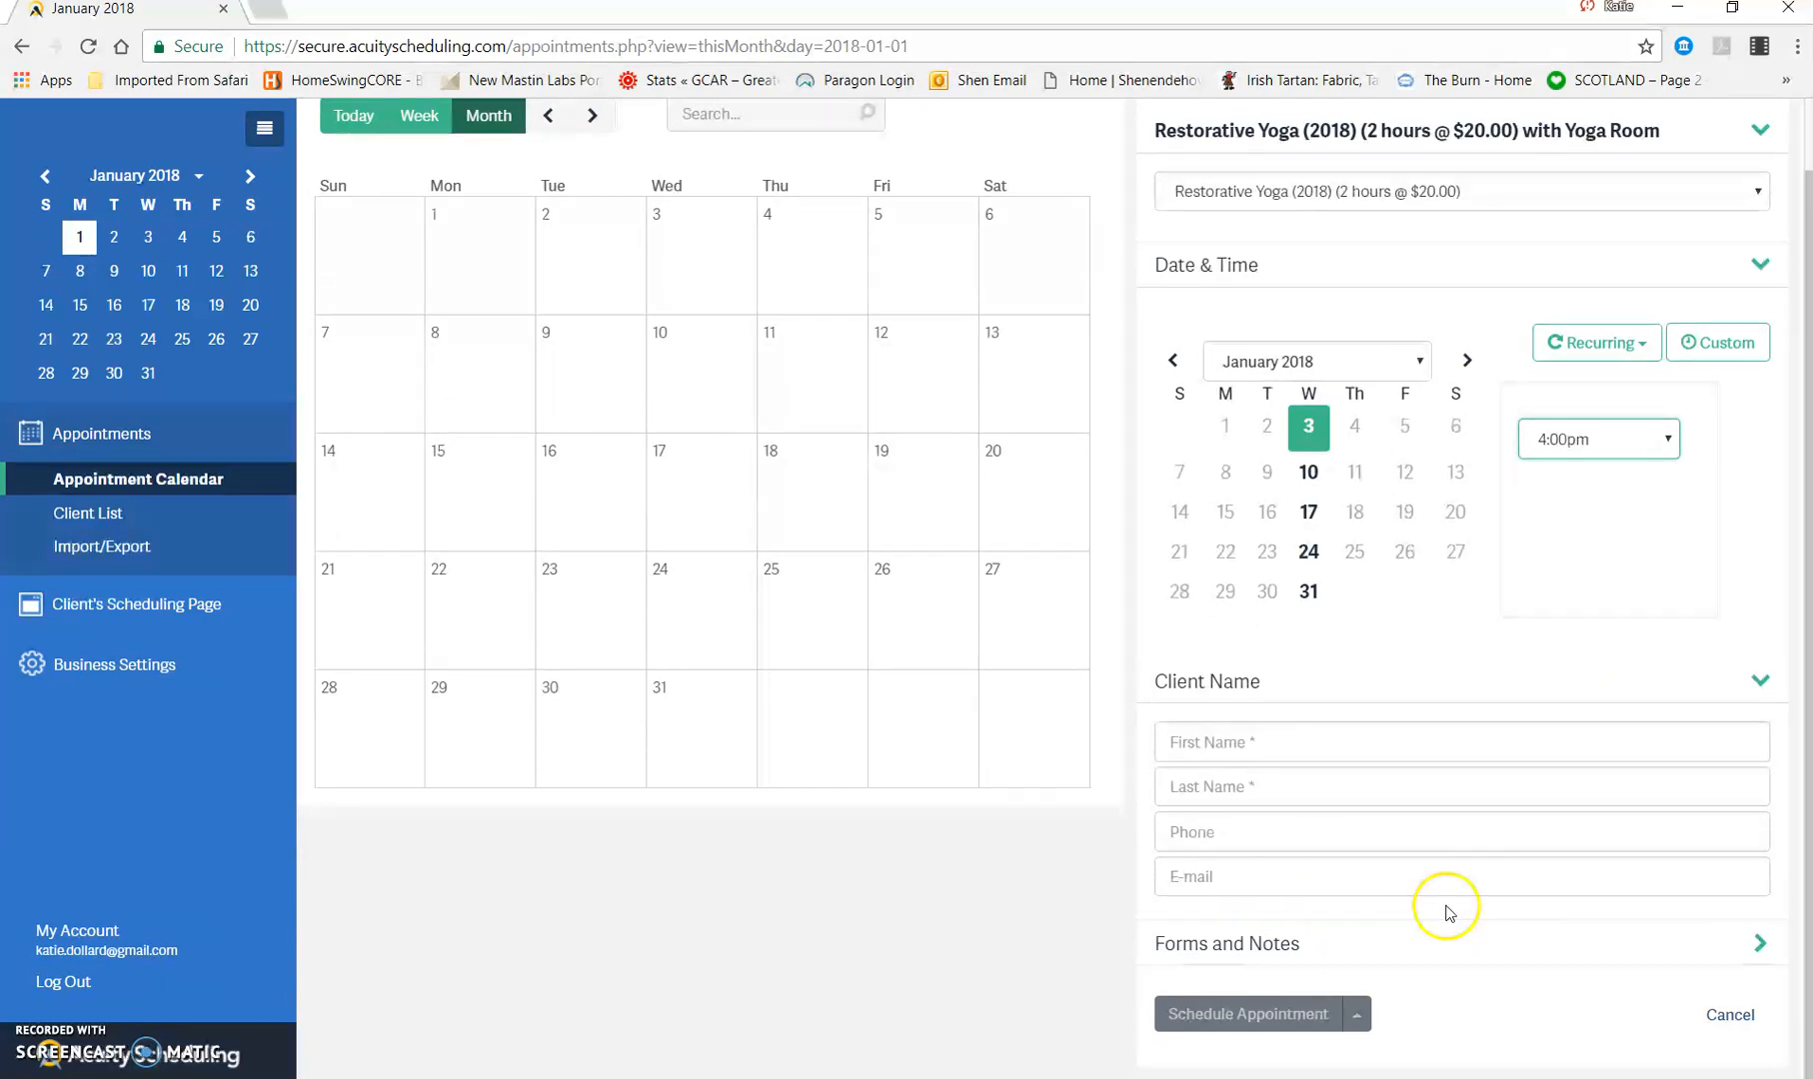
Step: Try to schedule the appointment without client details and review the available appointment types
{"action": "left_click", "coordinate": [1354, 1011]}
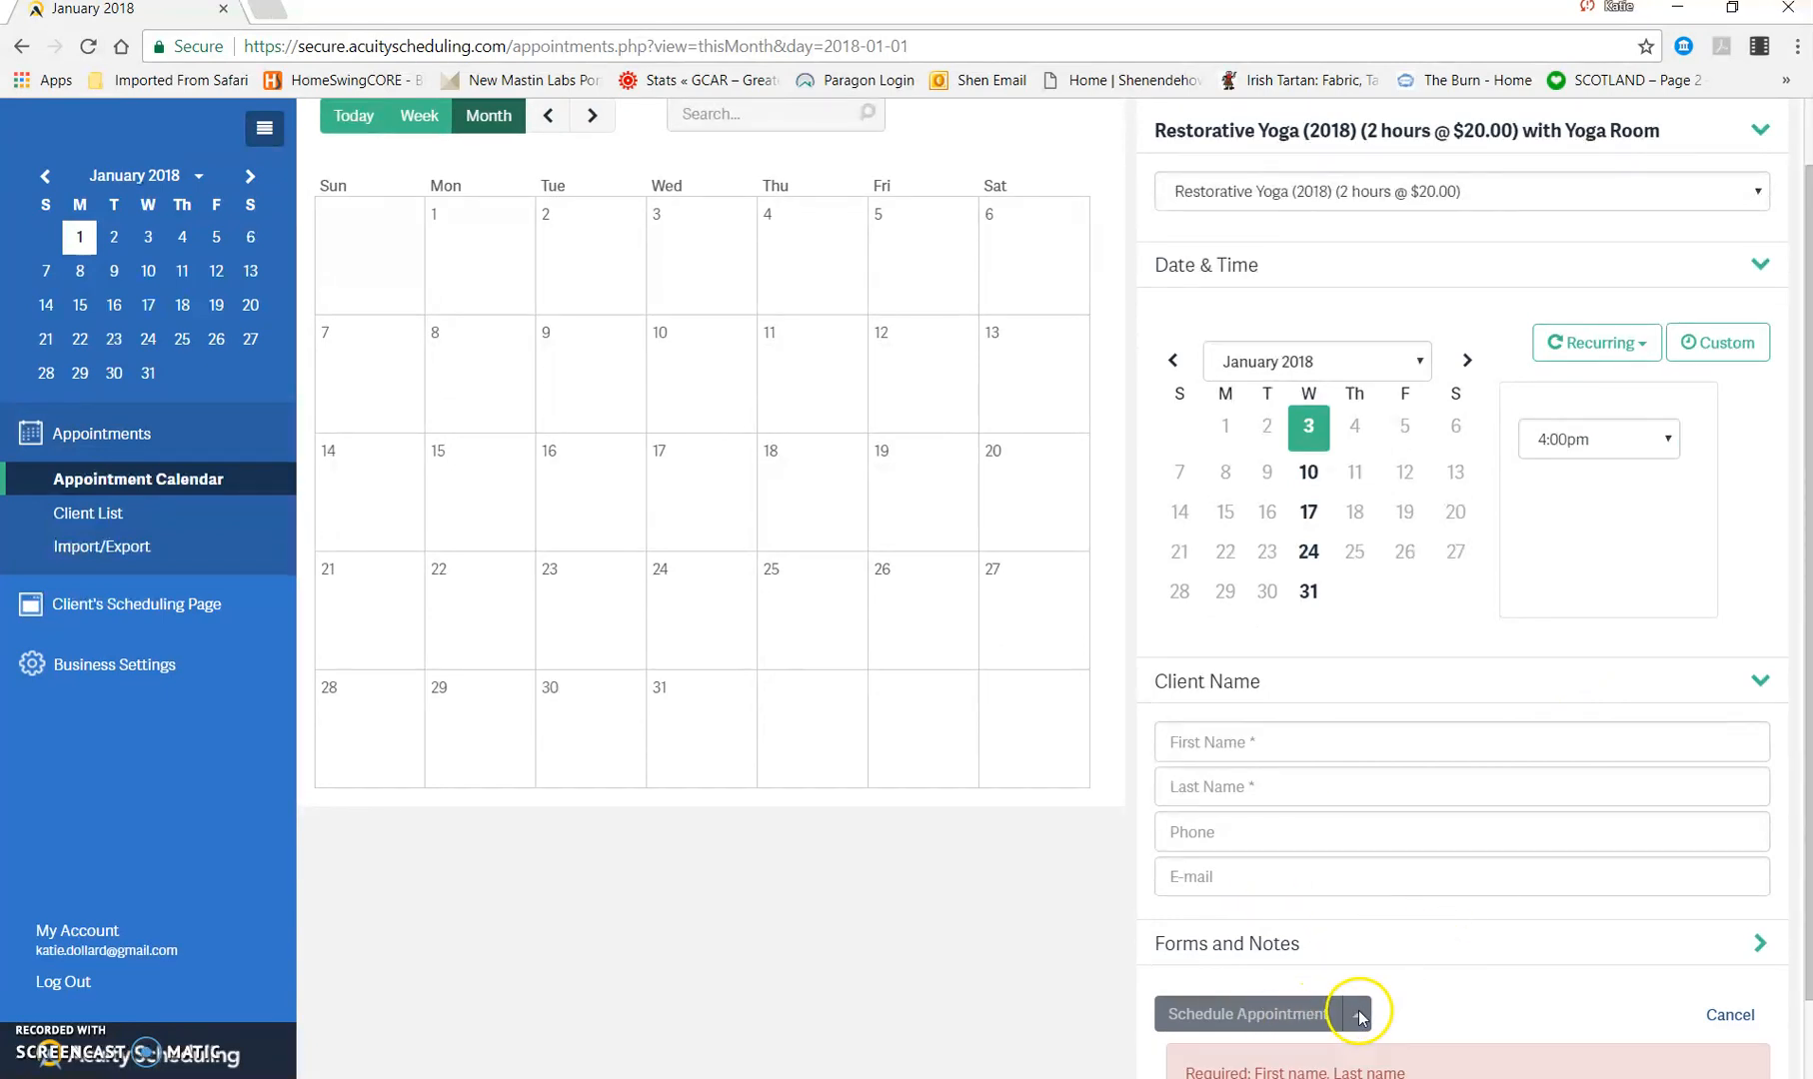
{"action": "left_click", "coordinate": [1543, 196]}
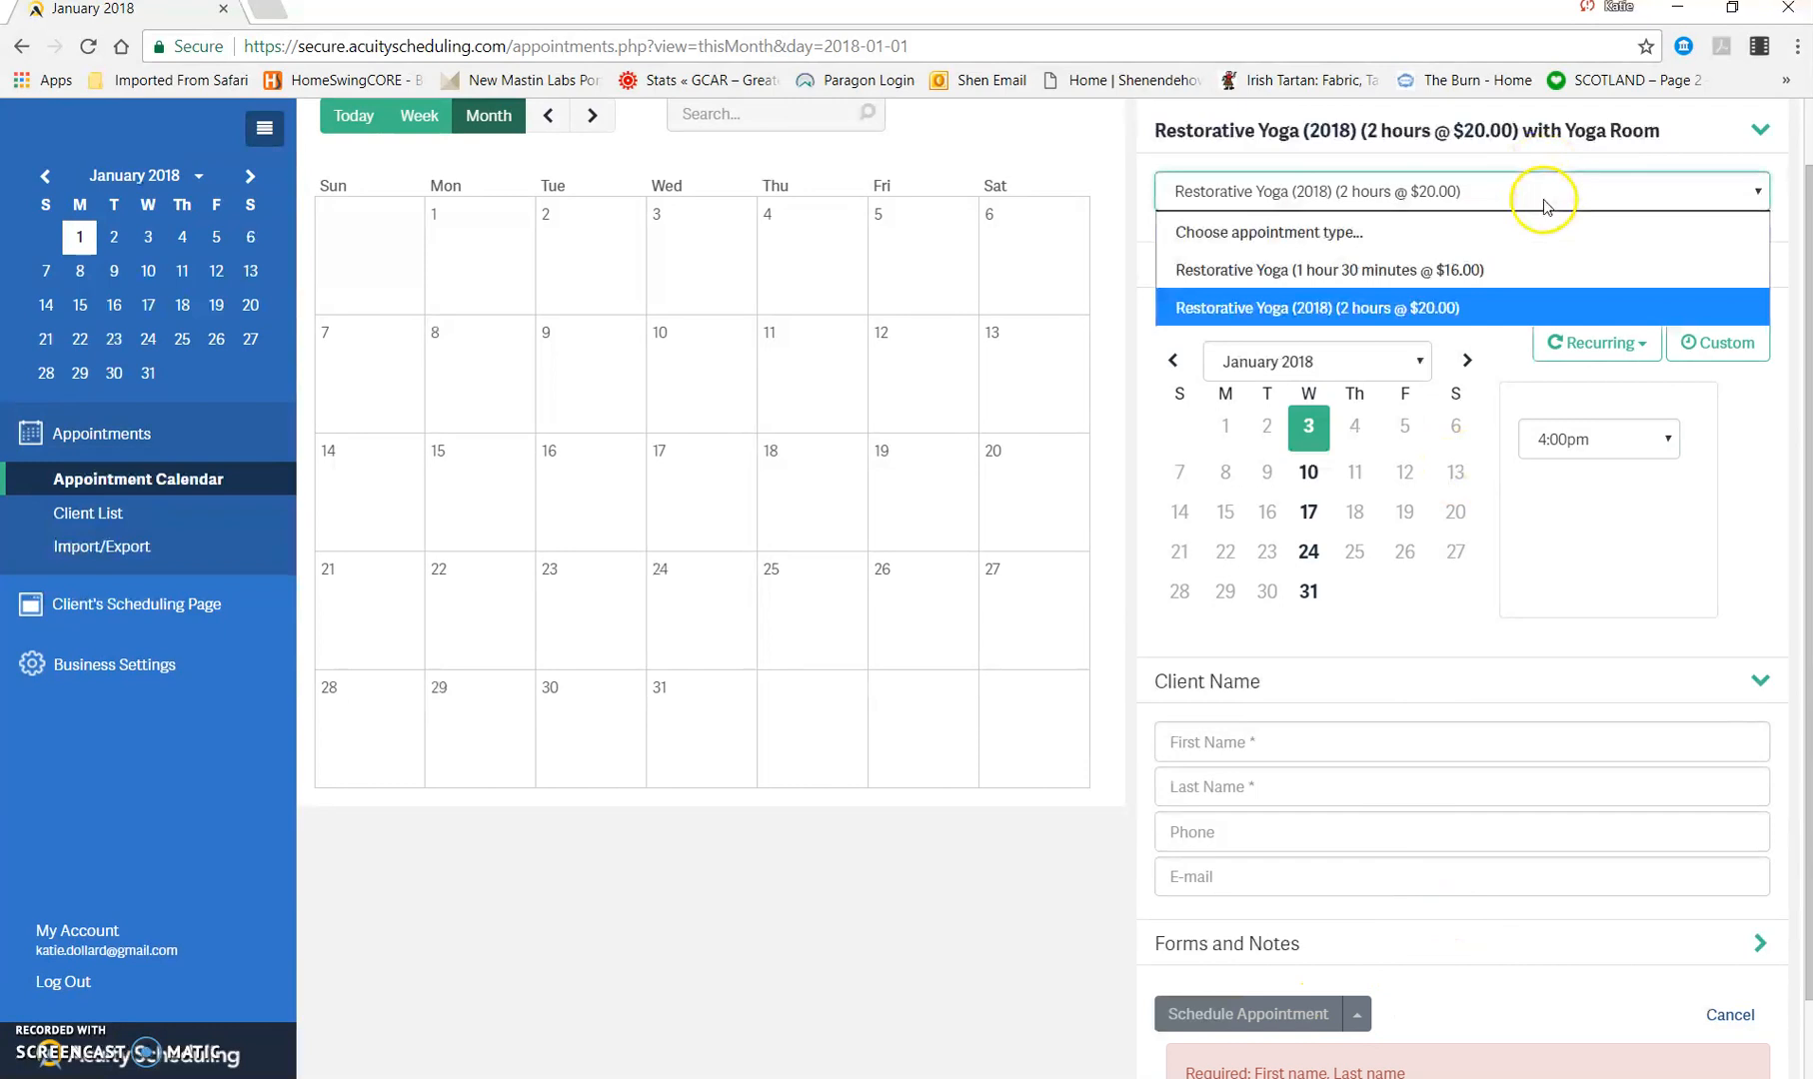
{"action": "left_click", "coordinate": [1509, 203]}
{"action": "scroll", "coordinate": [1639, 199], "scroll_direction": "up", "scroll_amount": 1}
{"action": "left_click", "coordinate": [1760, 206]}
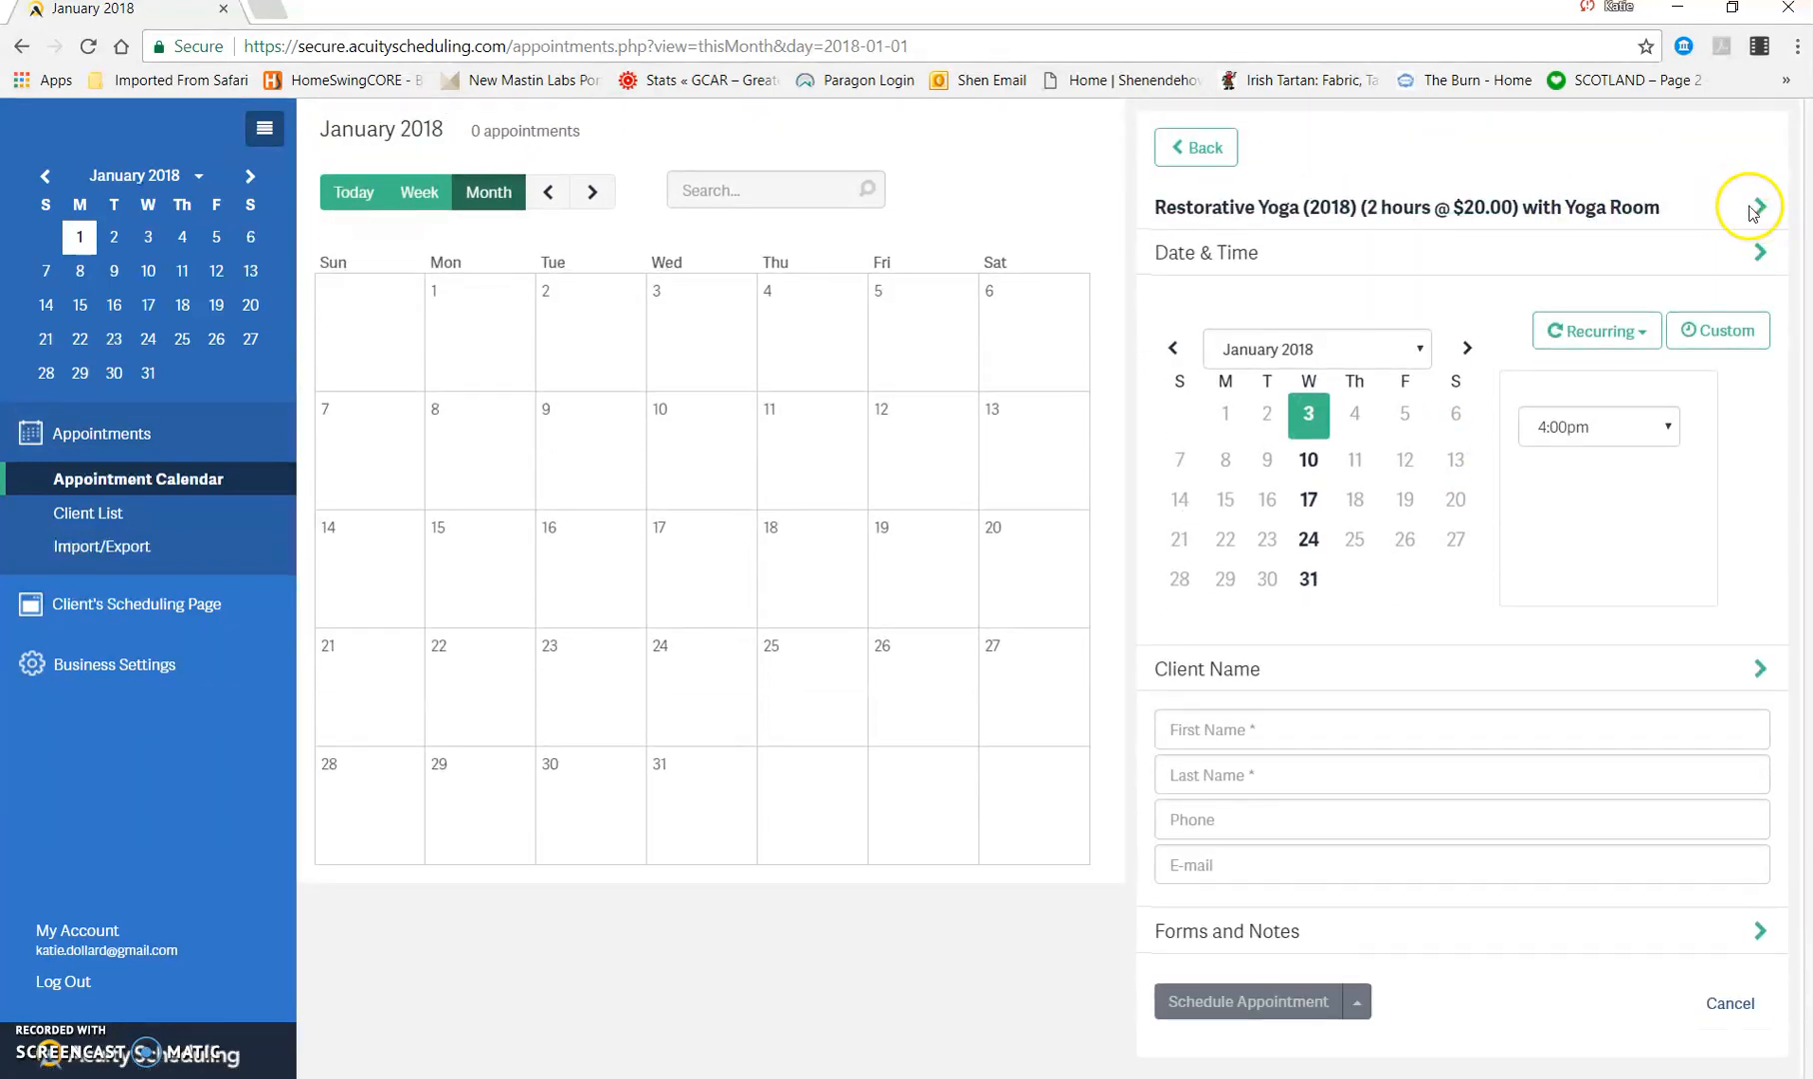
{"action": "left_click", "coordinate": [1756, 208]}
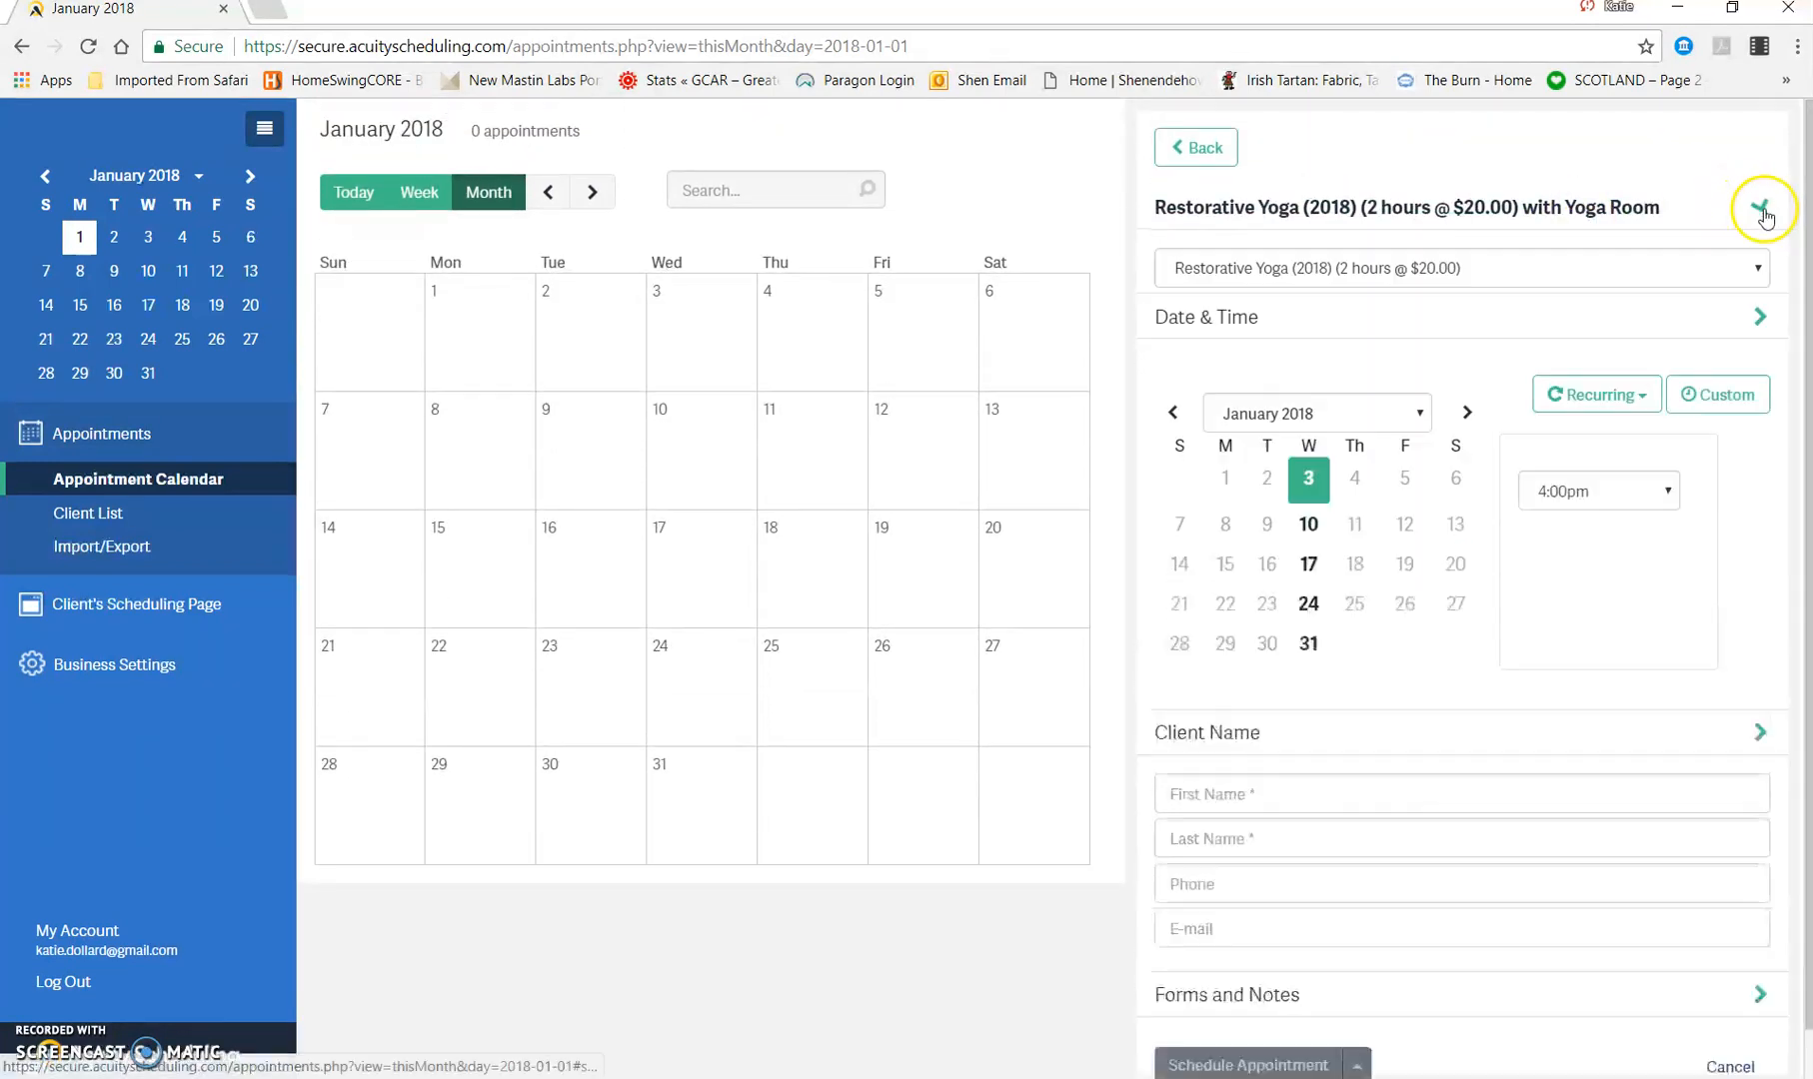
Step: Clear the chosen appointment type and cancel the new appointment, returning to the January 2018 calendar
{"action": "left_click", "coordinate": [1599, 271]}
{"action": "left_click", "coordinate": [1504, 318]}
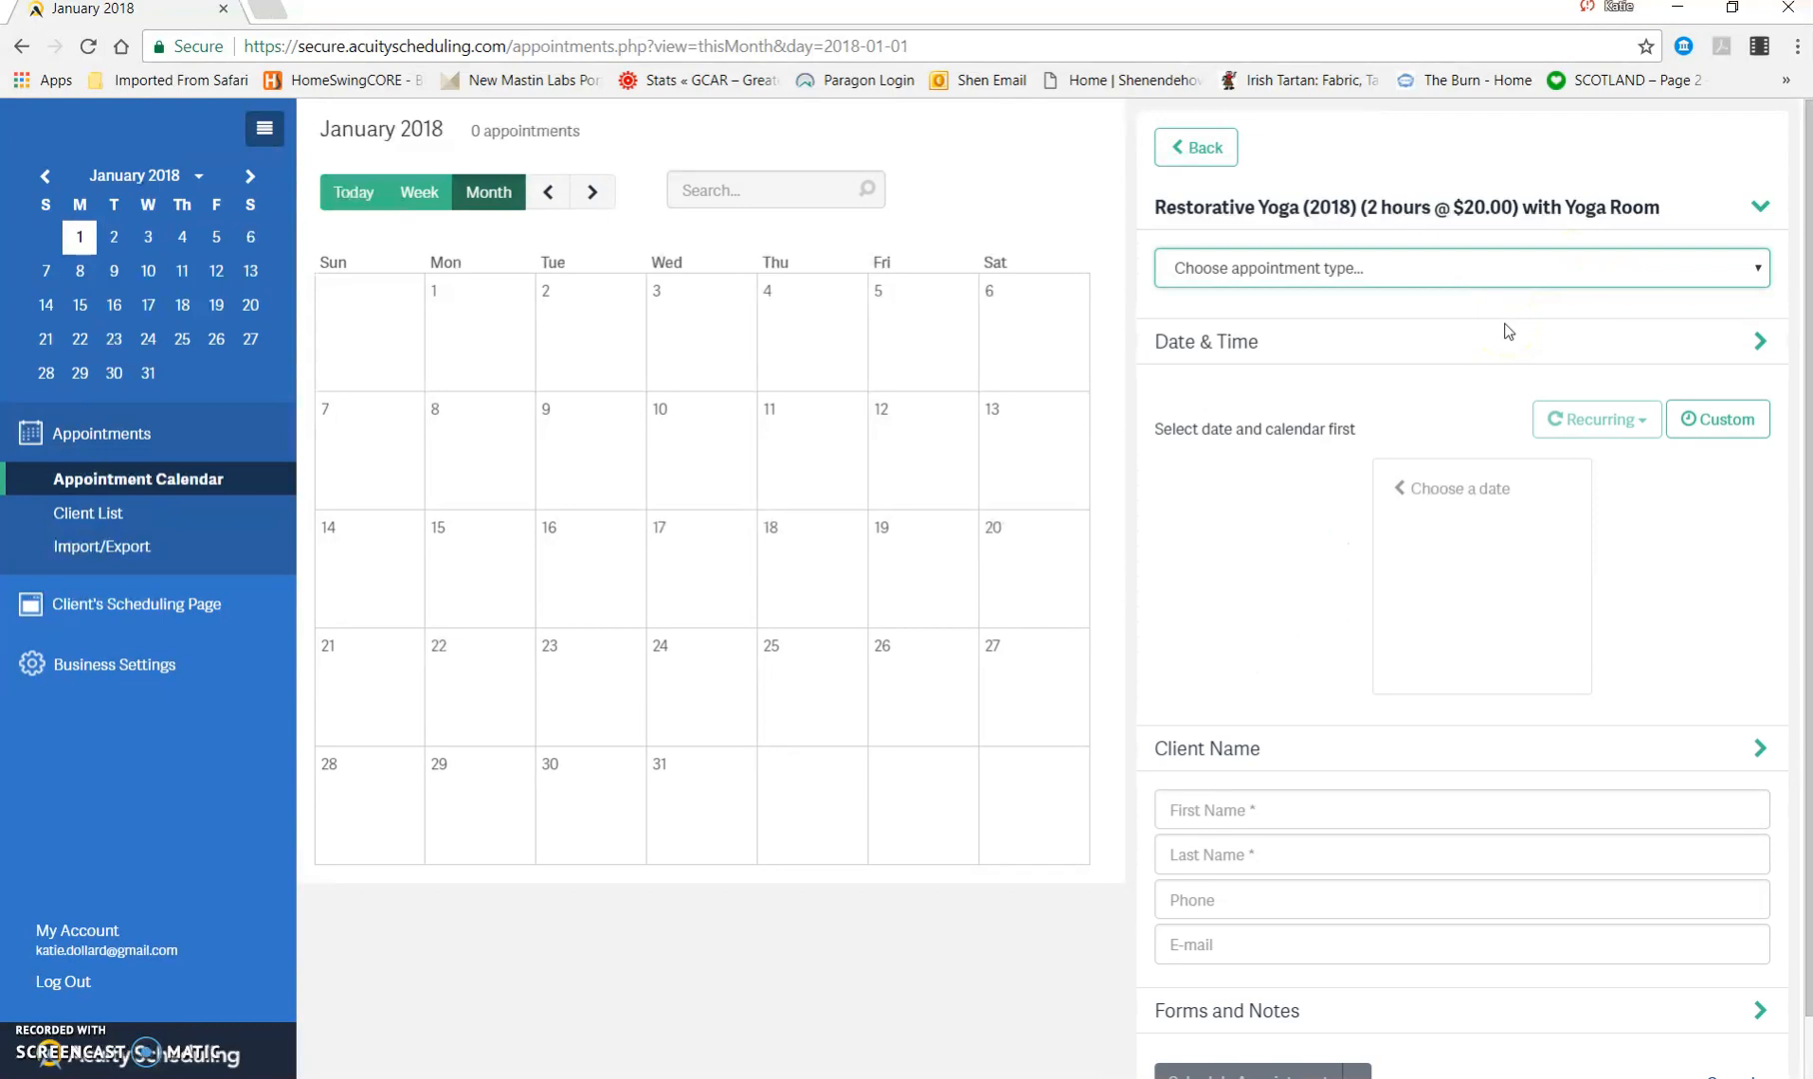
{"action": "scroll", "coordinate": [1491, 586], "scroll_direction": "down", "scroll_amount": 1}
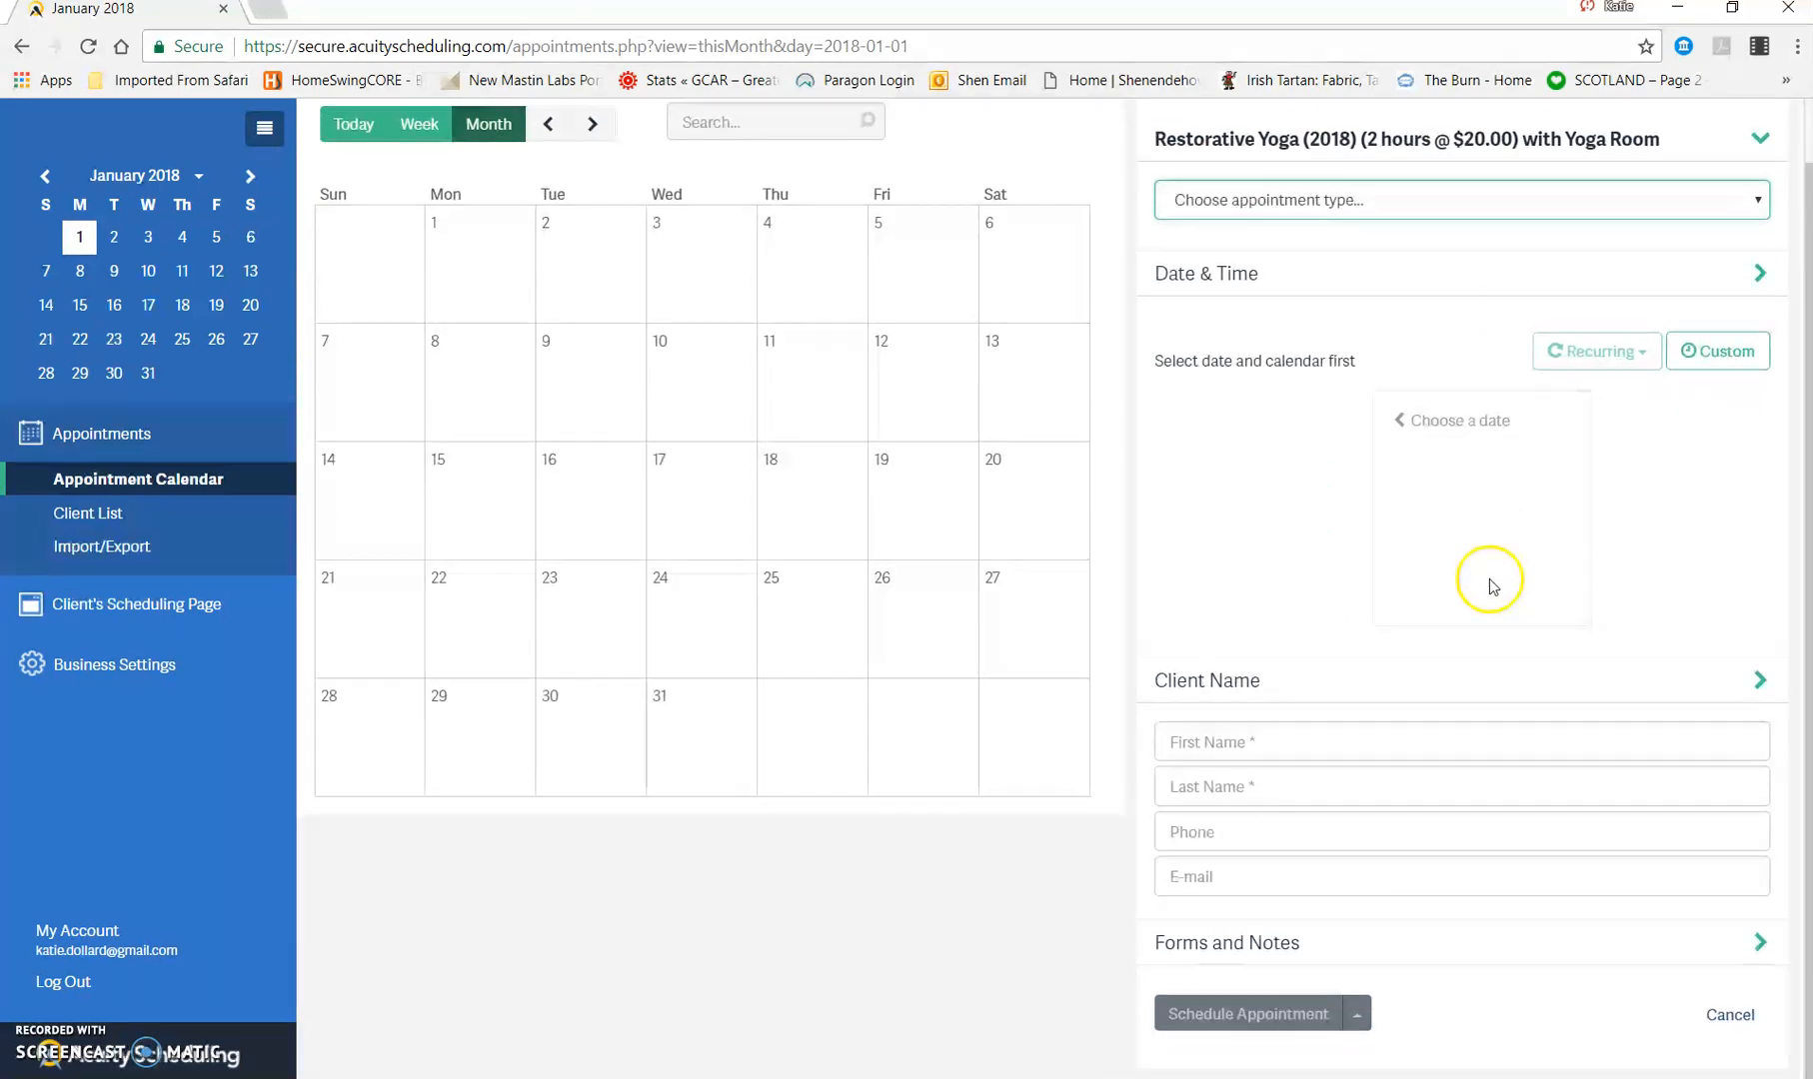
{"action": "left_click", "coordinate": [1732, 1016]}
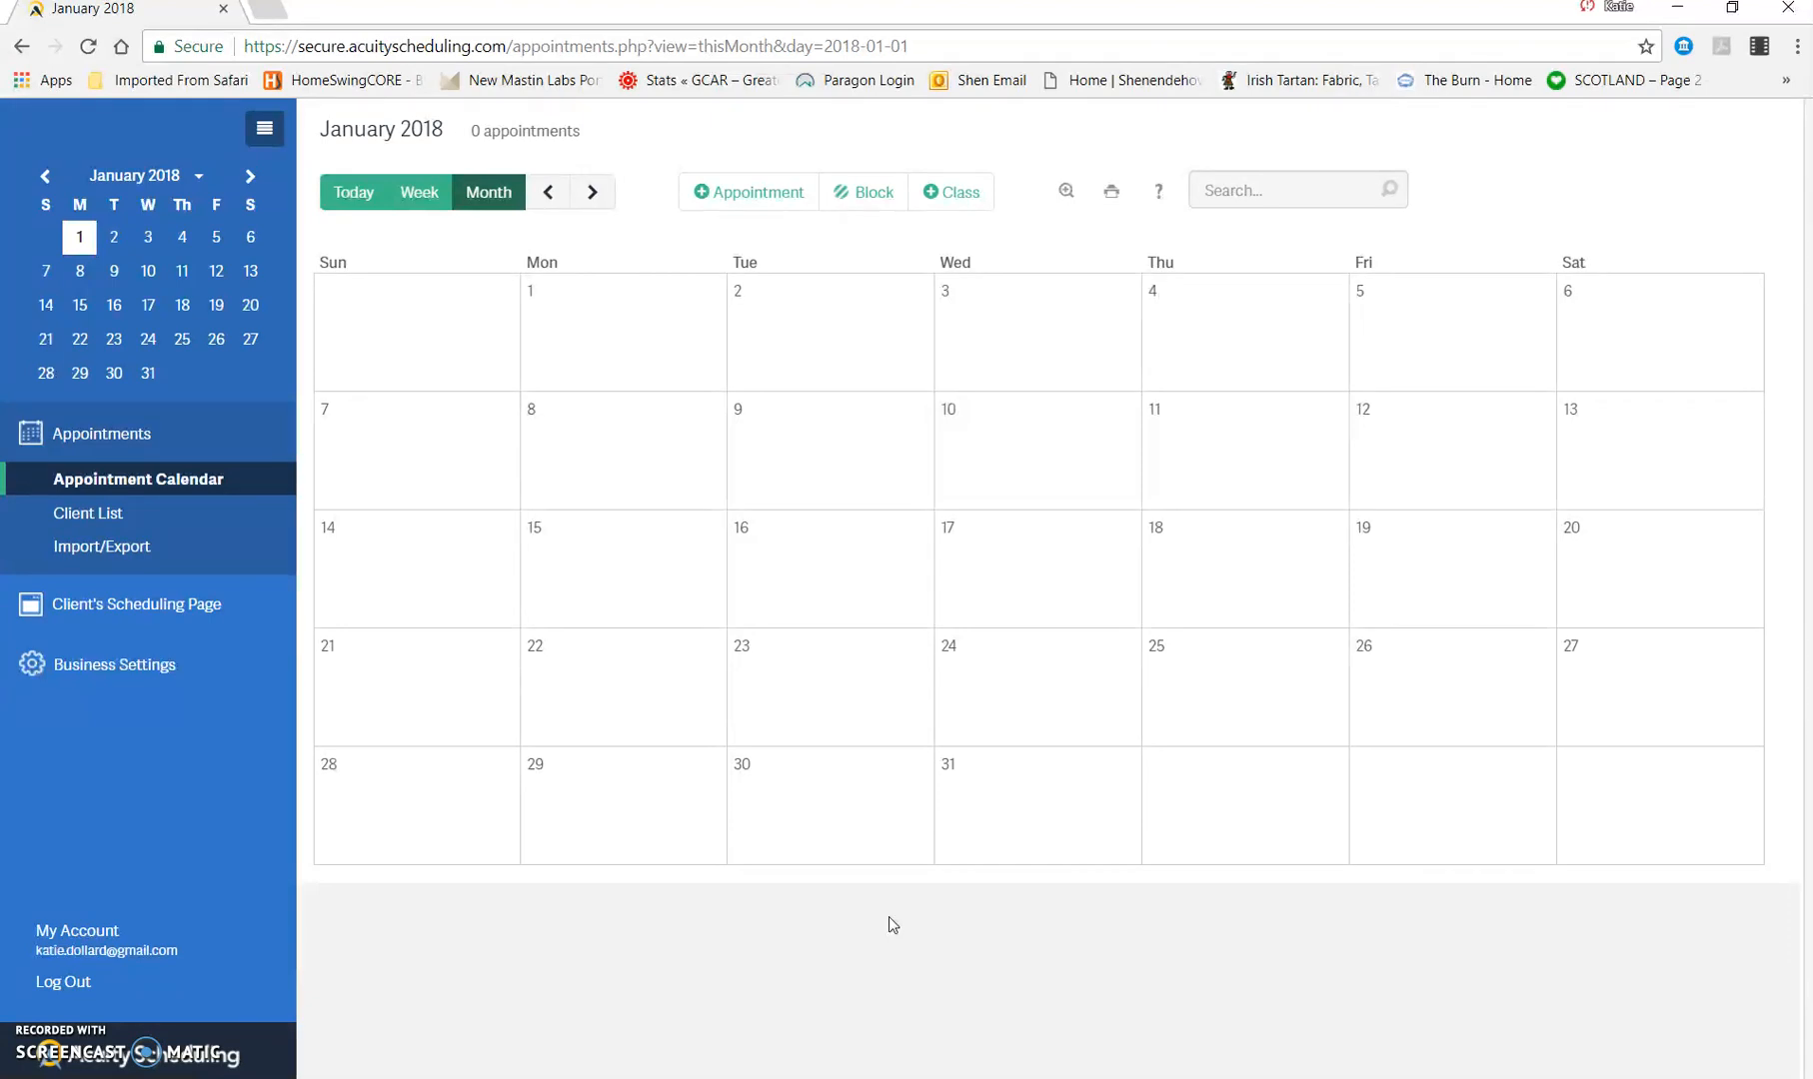
{"action": "left_click", "coordinate": [676, 951]}
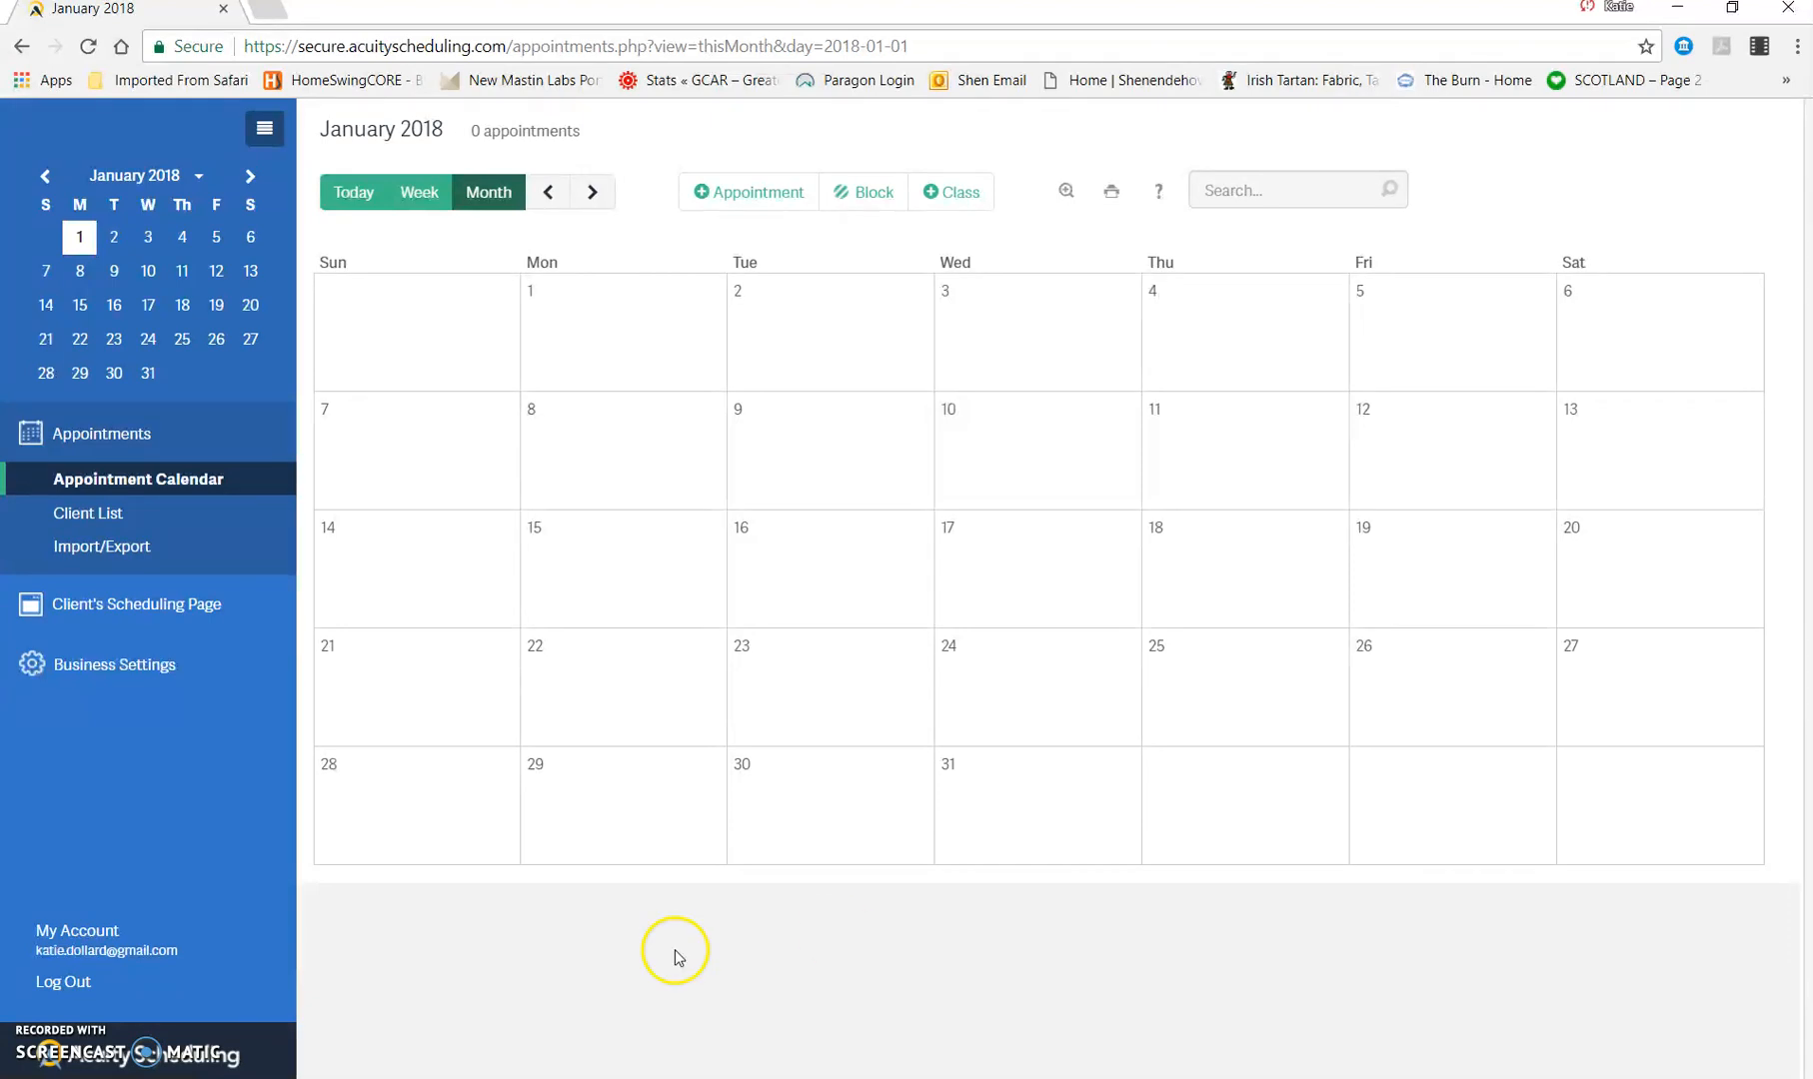